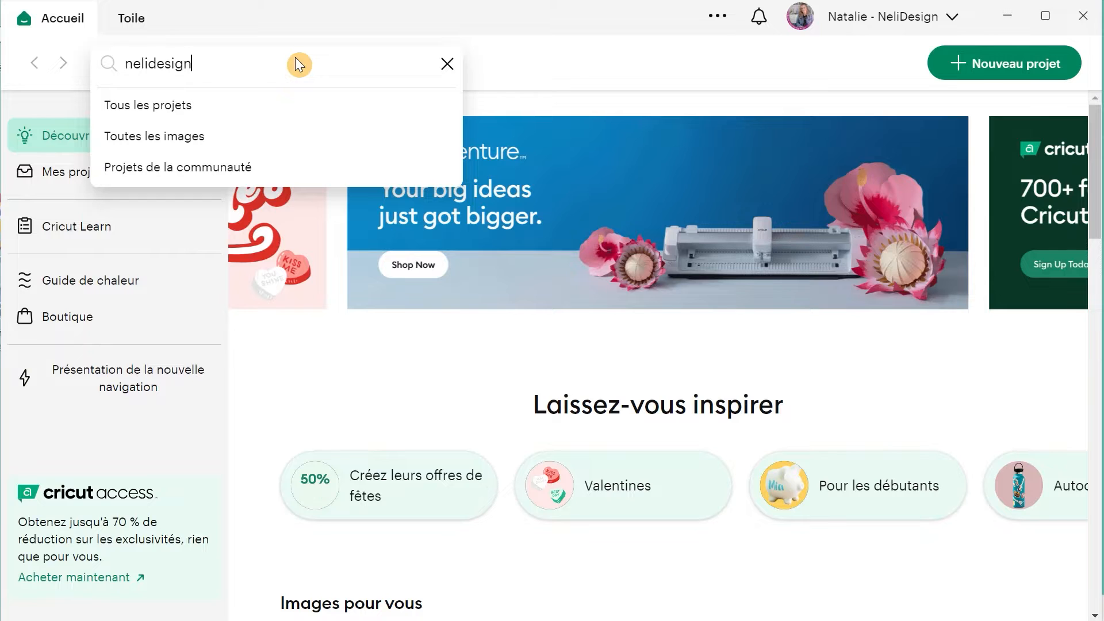
Step: Search for nelidesign and open the matching community member's profile
{"action": "key", "text": "Return"}
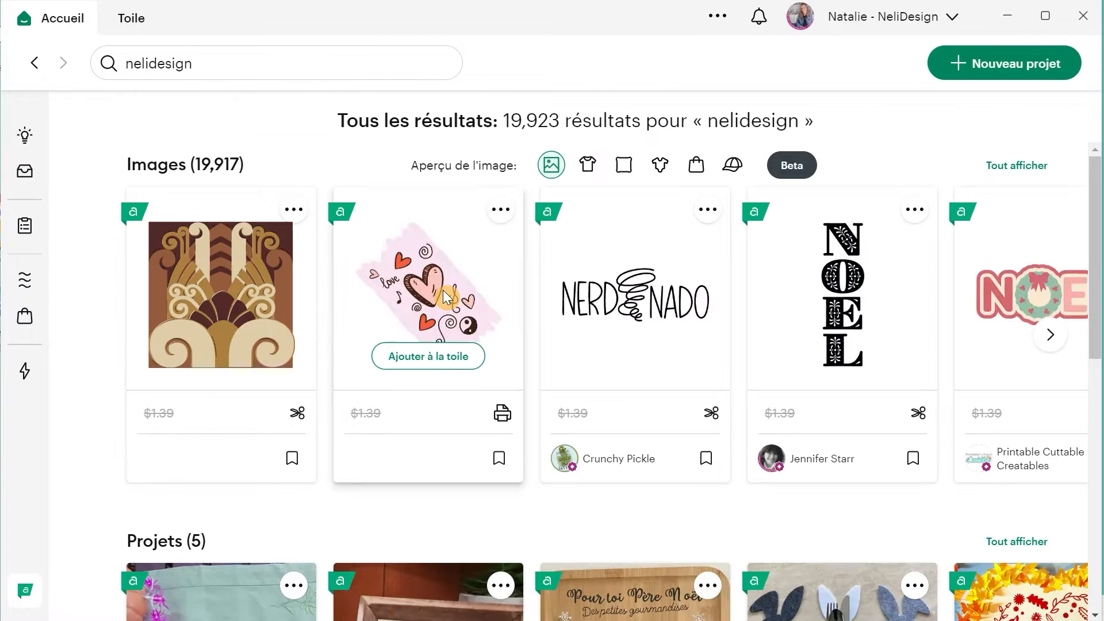
{"action": "scroll", "coordinate": [443, 289], "scroll_direction": "down", "scroll_amount": 10}
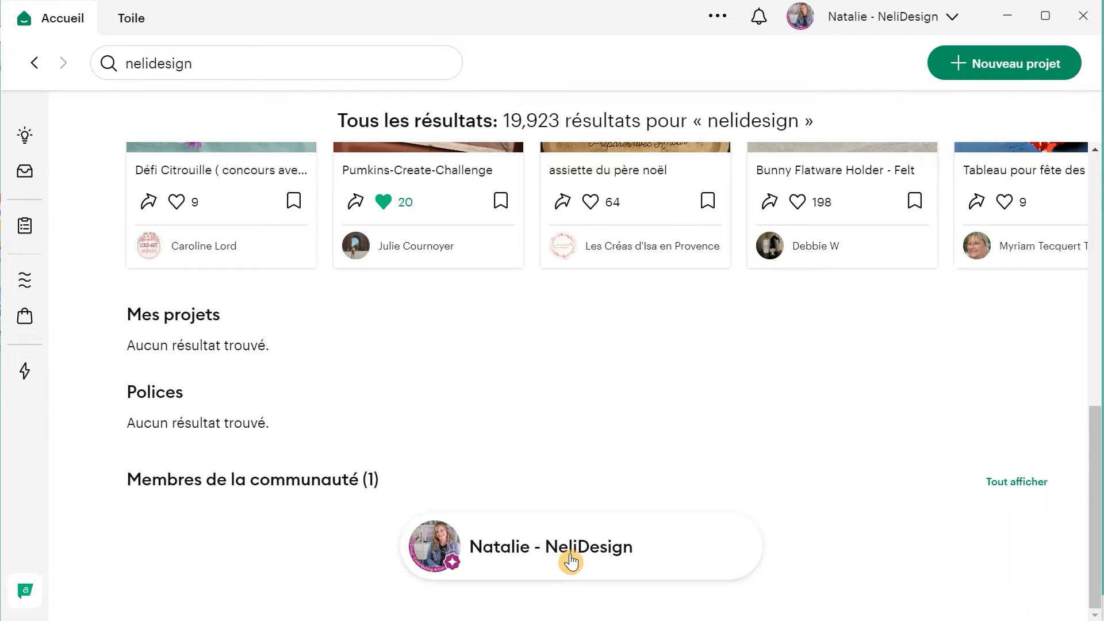
{"action": "left_click", "coordinate": [571, 561]}
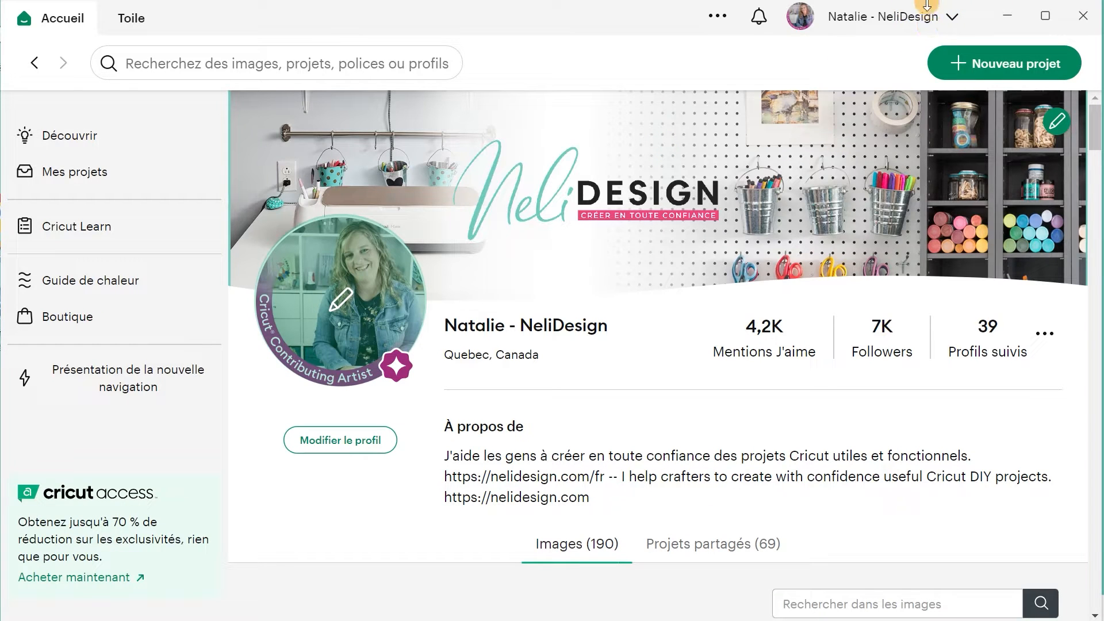
Step: Open the account's own profile and look through its list of followed profiles
{"action": "left_click", "coordinate": [932, 16]}
{"action": "left_click", "coordinate": [859, 151]}
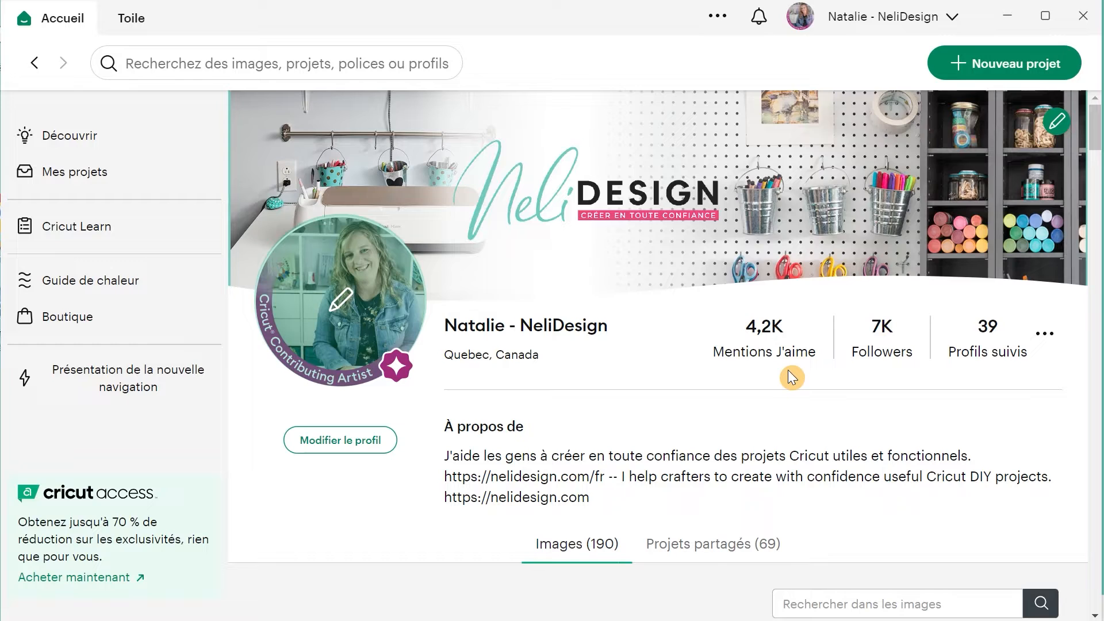
{"action": "left_click", "coordinate": [988, 338]}
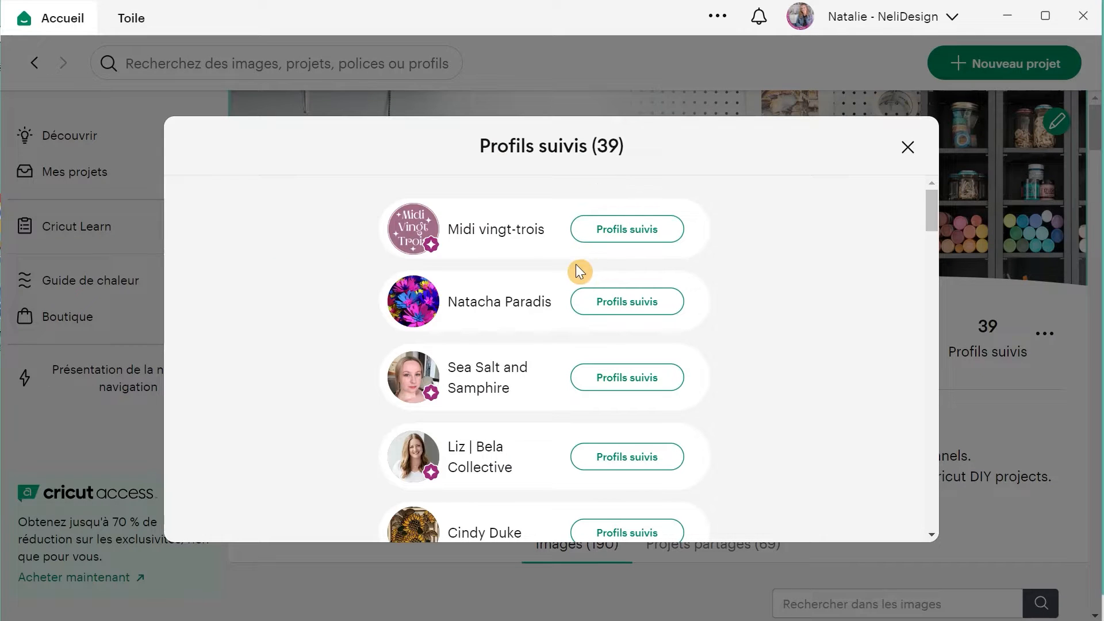
{"action": "scroll", "coordinate": [575, 276], "scroll_direction": "down", "scroll_amount": 5}
{"action": "left_click", "coordinate": [908, 147]}
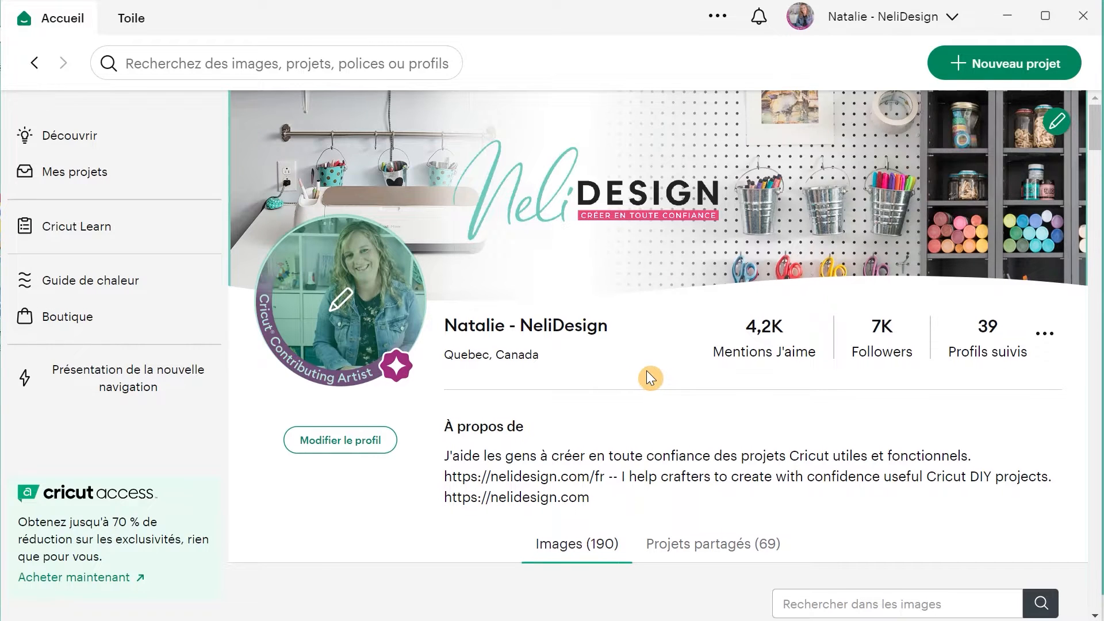
Step: Browse the profile's published images and display its shared projects
{"action": "scroll", "coordinate": [646, 370], "scroll_direction": "down", "scroll_amount": 5}
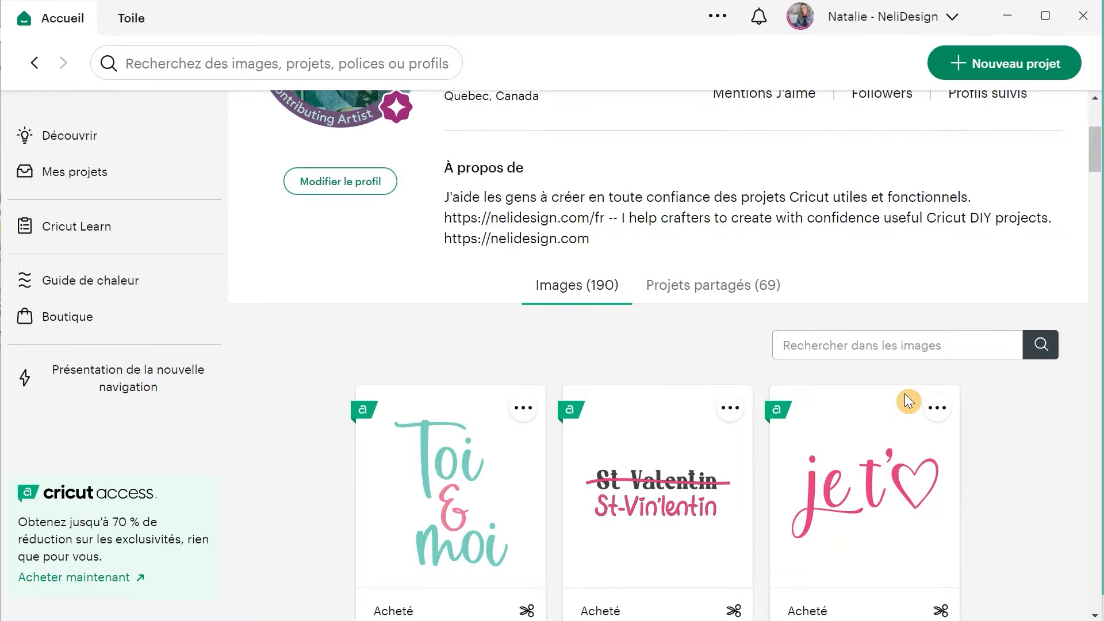
{"action": "scroll", "coordinate": [722, 414], "scroll_direction": "down", "scroll_amount": 8}
{"action": "scroll", "coordinate": [727, 465], "scroll_direction": "up", "scroll_amount": 6}
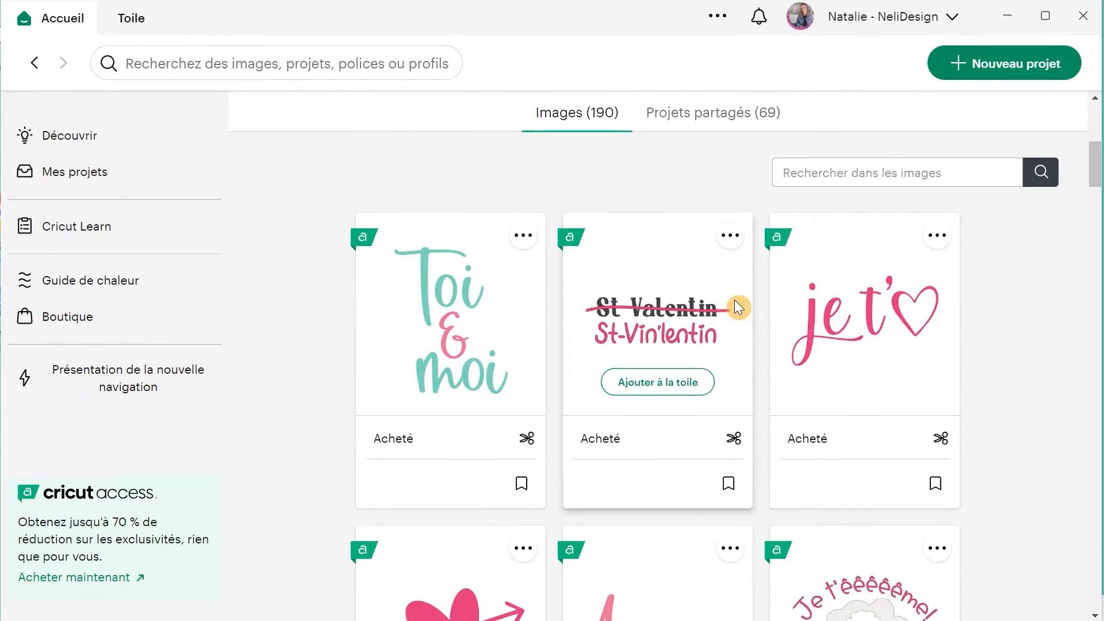
{"action": "left_click_drag", "start_coordinate": [701, 205], "coordinate": [695, 206]}
{"action": "left_click", "coordinate": [678, 204]}
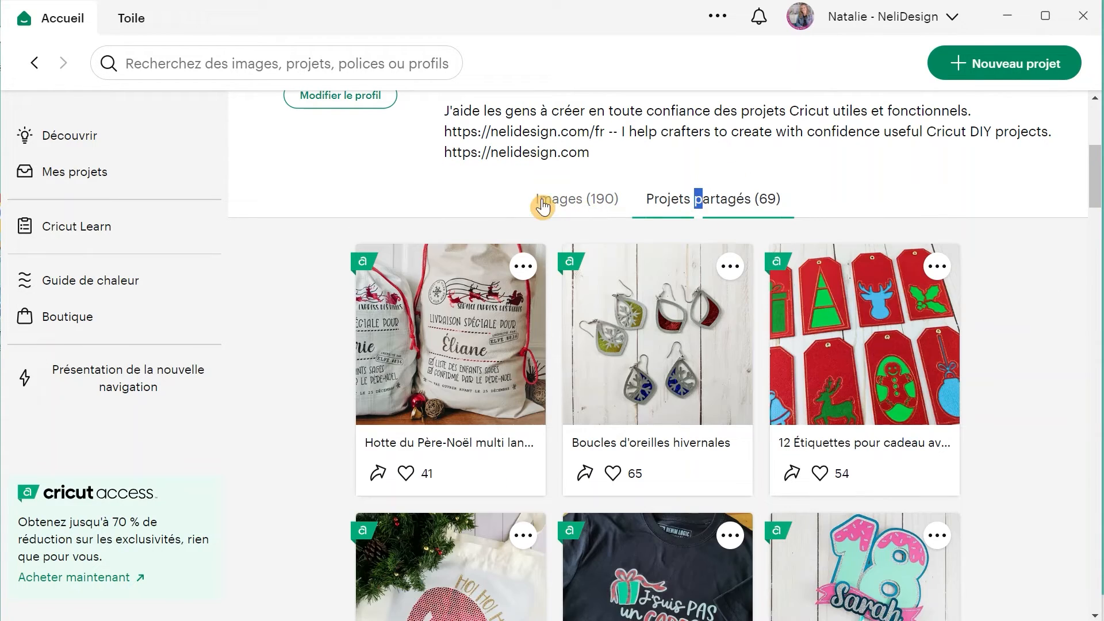
Step: Add the "Je t'êêêêême!" sheep image and its red oval version from the profile's images to the canvas, and show the canvas
{"action": "left_click", "coordinate": [585, 206]}
{"action": "scroll", "coordinate": [629, 334], "scroll_direction": "down", "scroll_amount": 10}
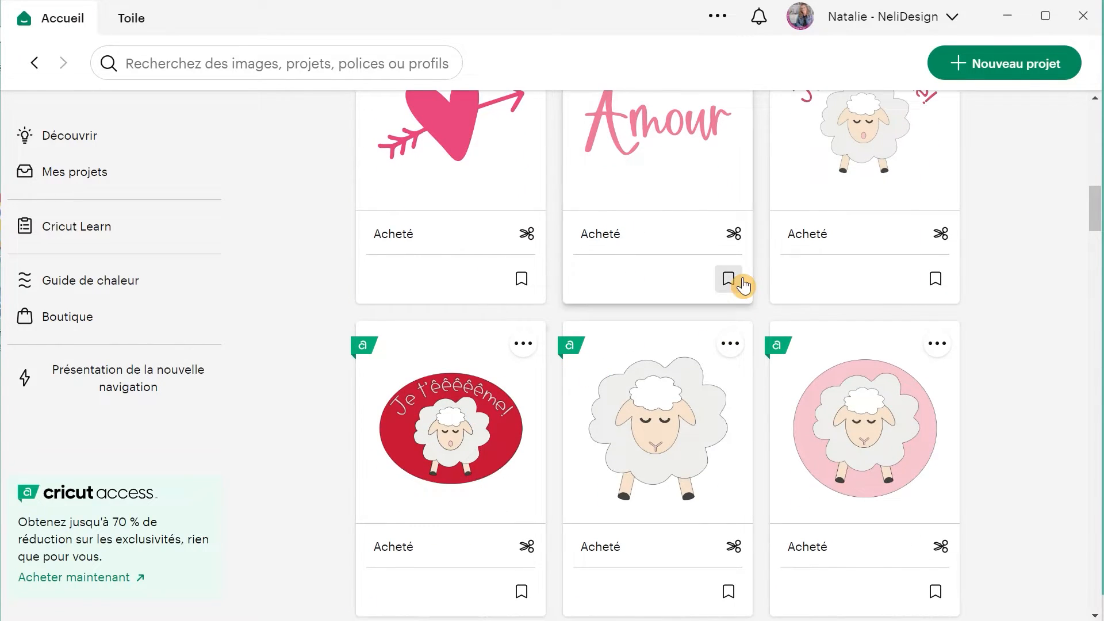
{"action": "scroll", "coordinate": [759, 247], "scroll_direction": "up", "scroll_amount": 2}
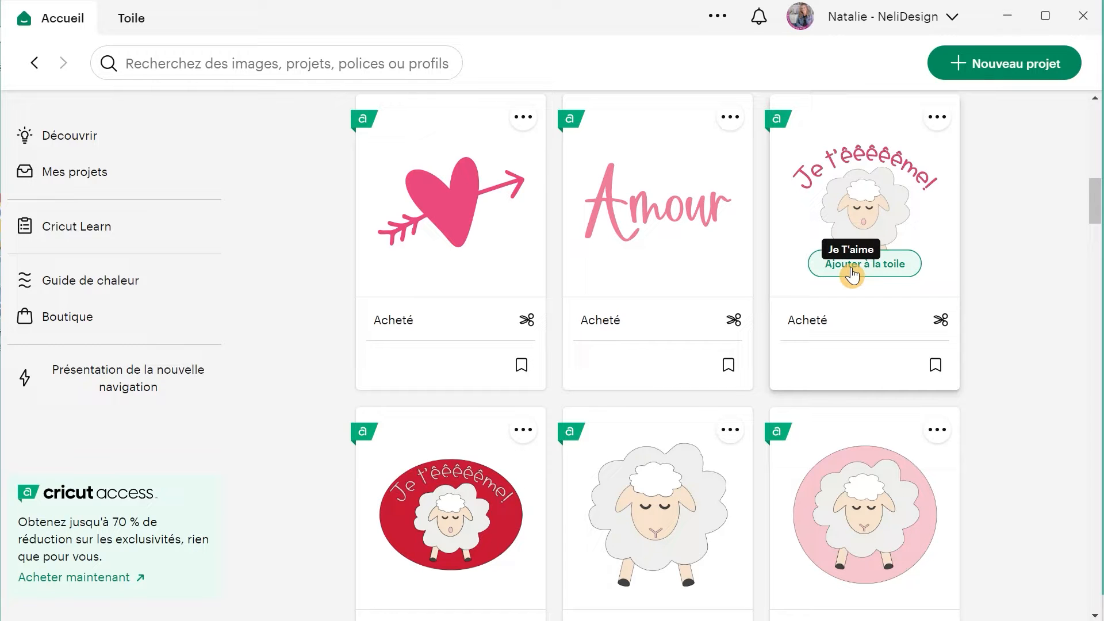
{"action": "left_click", "coordinate": [852, 275]}
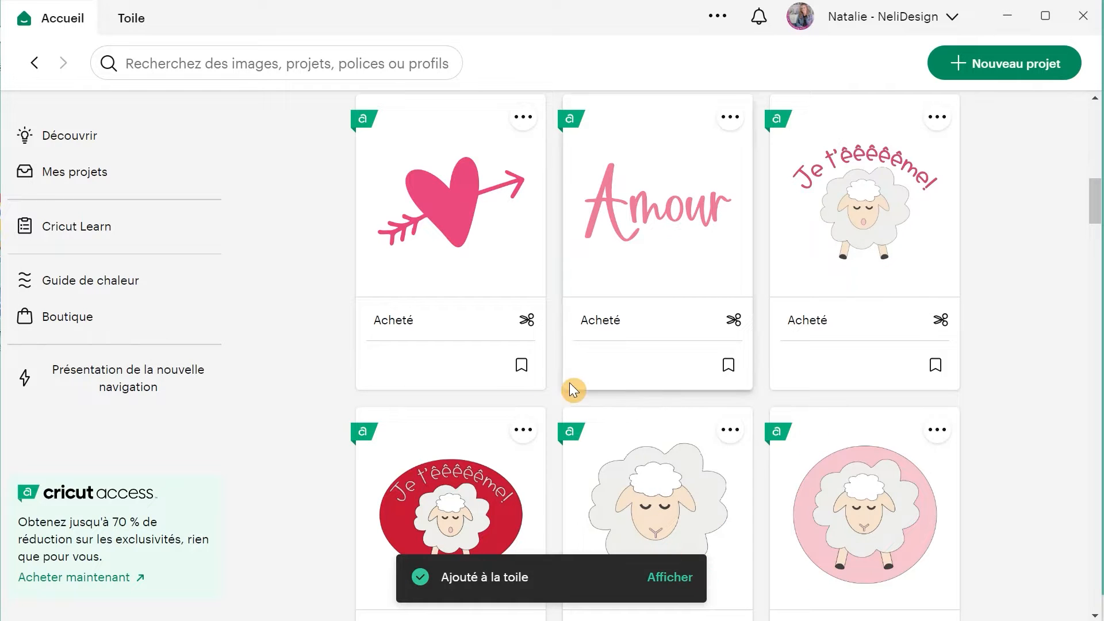
{"action": "scroll", "coordinate": [495, 363], "scroll_direction": "down", "scroll_amount": 4}
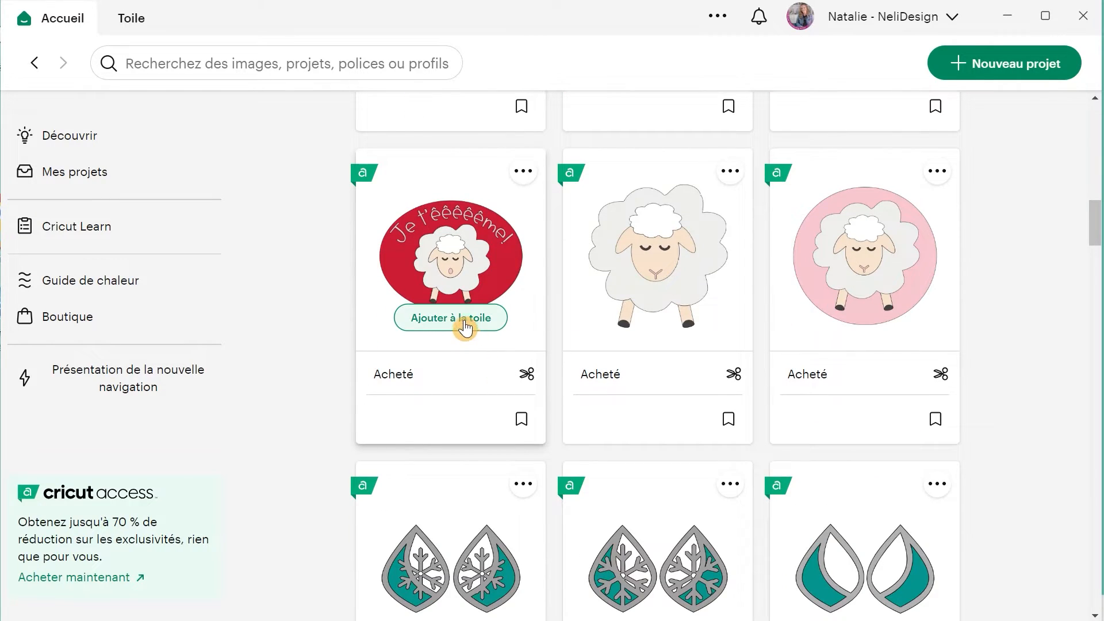
{"action": "left_click", "coordinate": [465, 320]}
{"action": "left_click", "coordinate": [667, 585]}
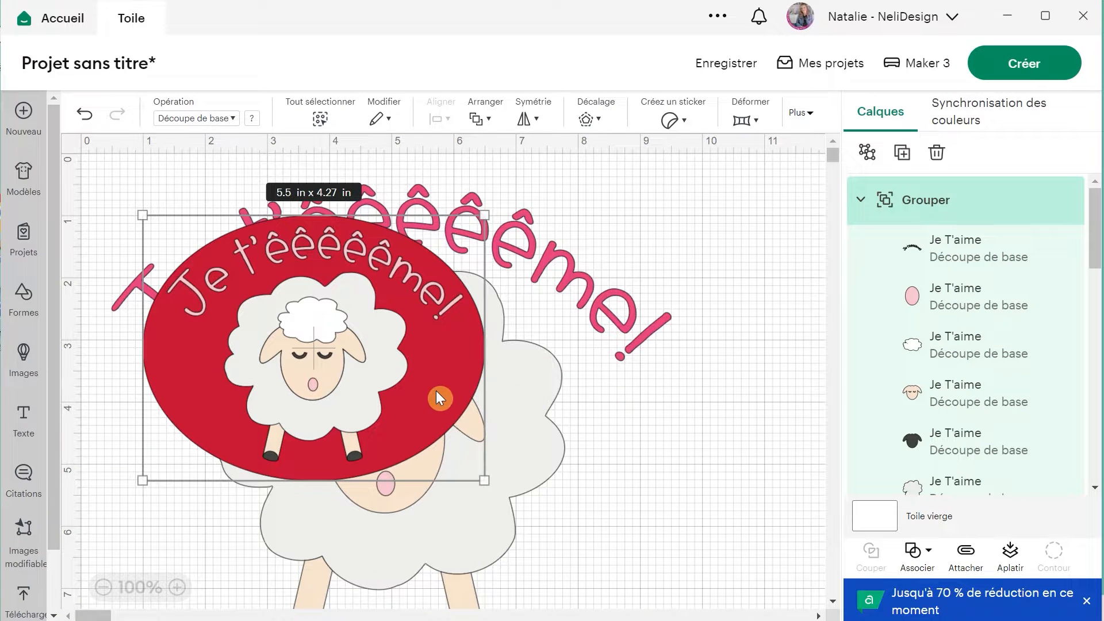
Step: Move the red oval sheep design to the right of the large sheep so the two designs no longer overlap
{"action": "left_click_drag", "start_coordinate": [426, 379], "coordinate": [742, 442]}
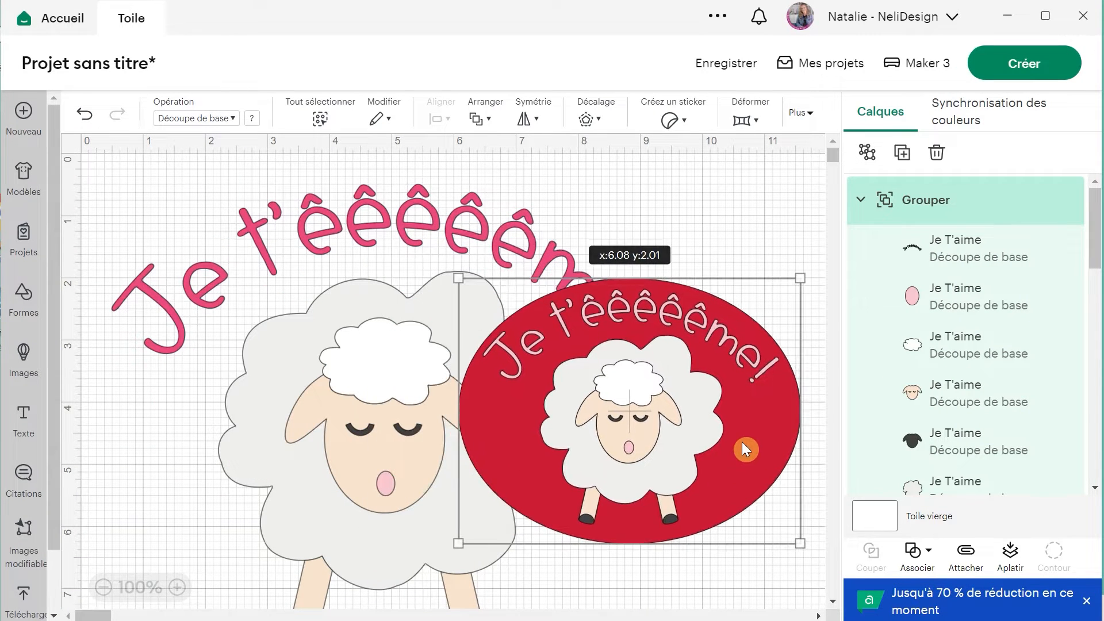
{"action": "left_click", "coordinate": [104, 587]}
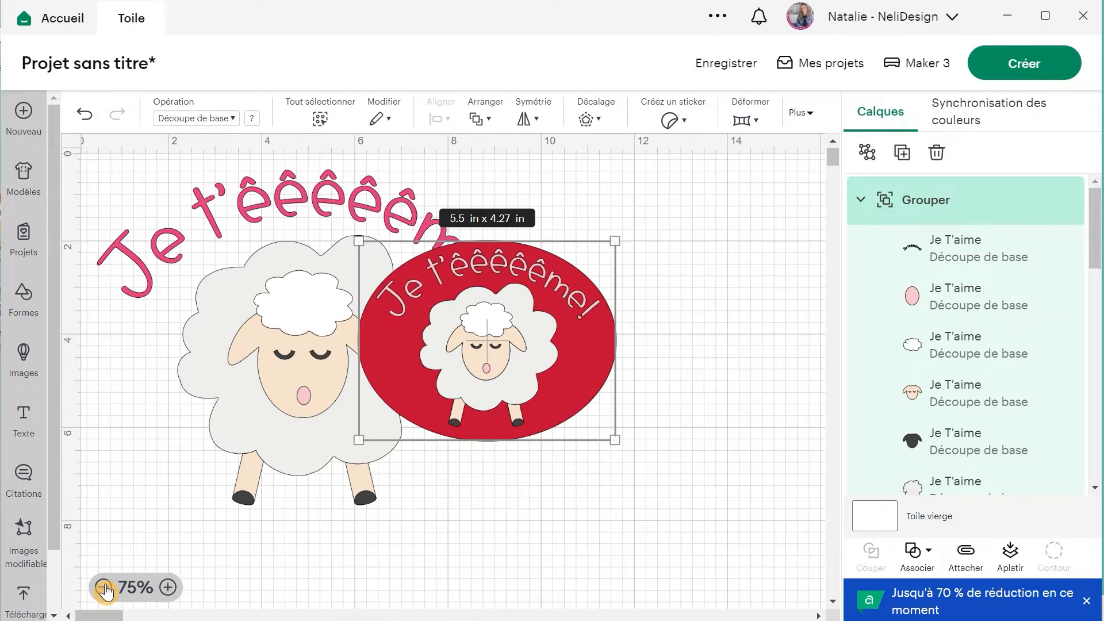
{"action": "left_click_drag", "start_coordinate": [494, 354], "coordinate": [671, 390]}
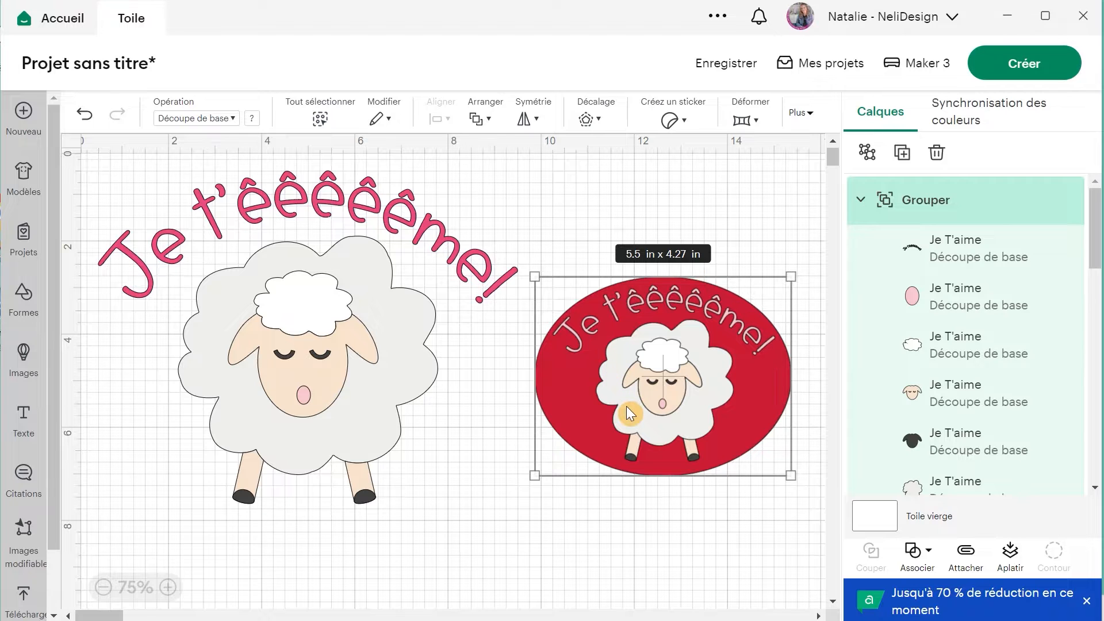
Step: Ungroup the large sheep design without a background into its separate layers
{"action": "left_click", "coordinate": [382, 307]}
{"action": "left_click_drag", "start_coordinate": [319, 330], "coordinate": [322, 347]}
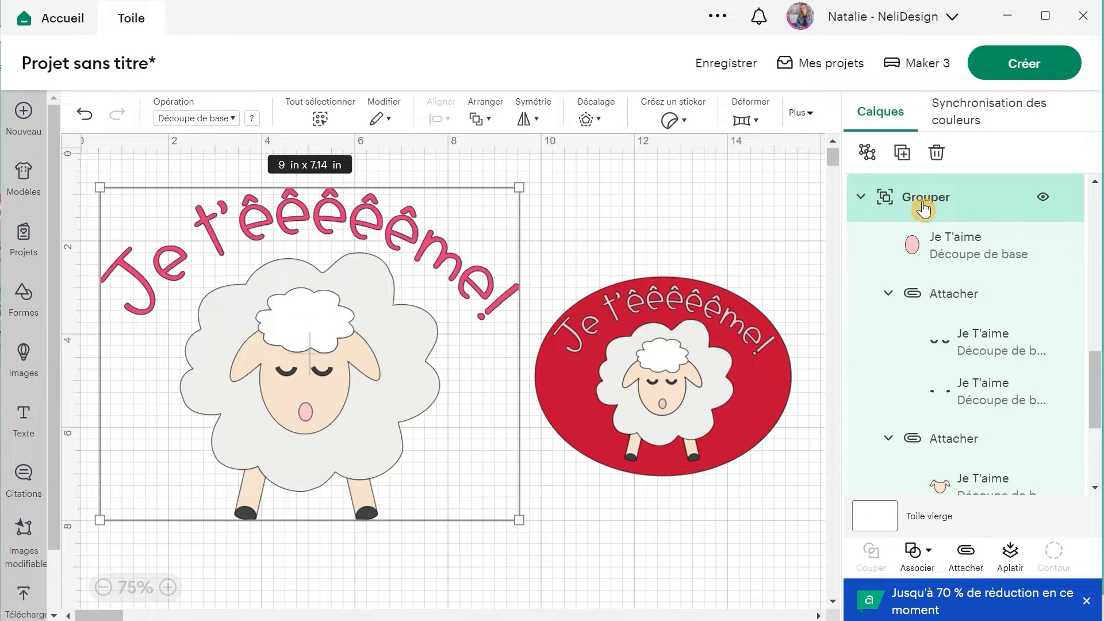
{"action": "left_click", "coordinate": [876, 163]}
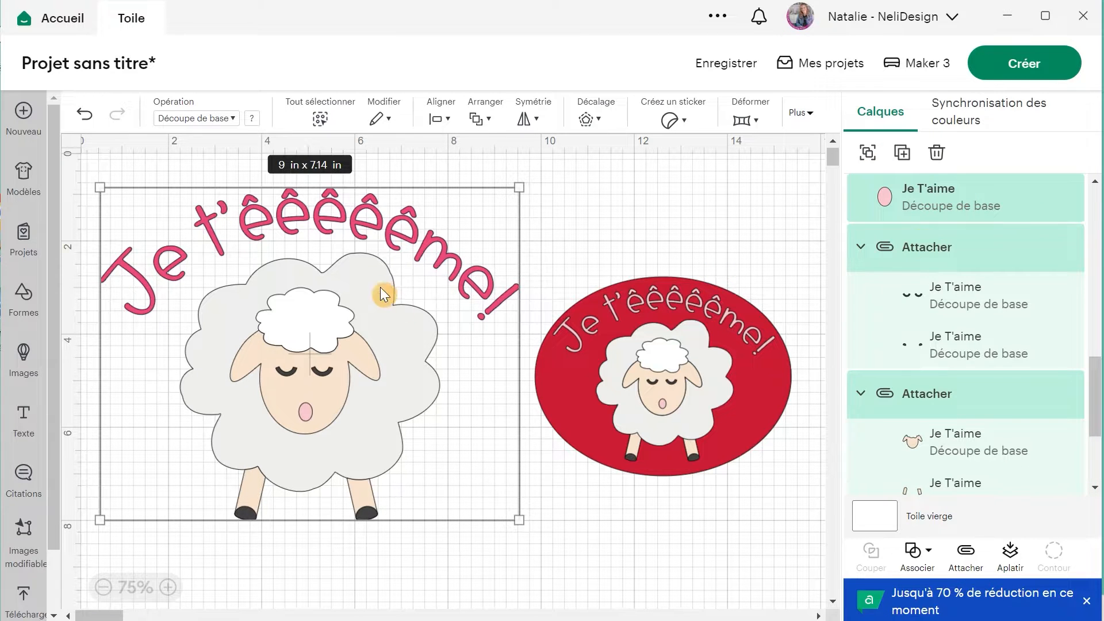
Step: Reposition the large sheep design, and shift its black eyes-and-hooves layer and grey wool body separately
{"action": "left_click_drag", "start_coordinate": [292, 322], "coordinate": [312, 307]}
{"action": "left_click", "coordinate": [711, 203]}
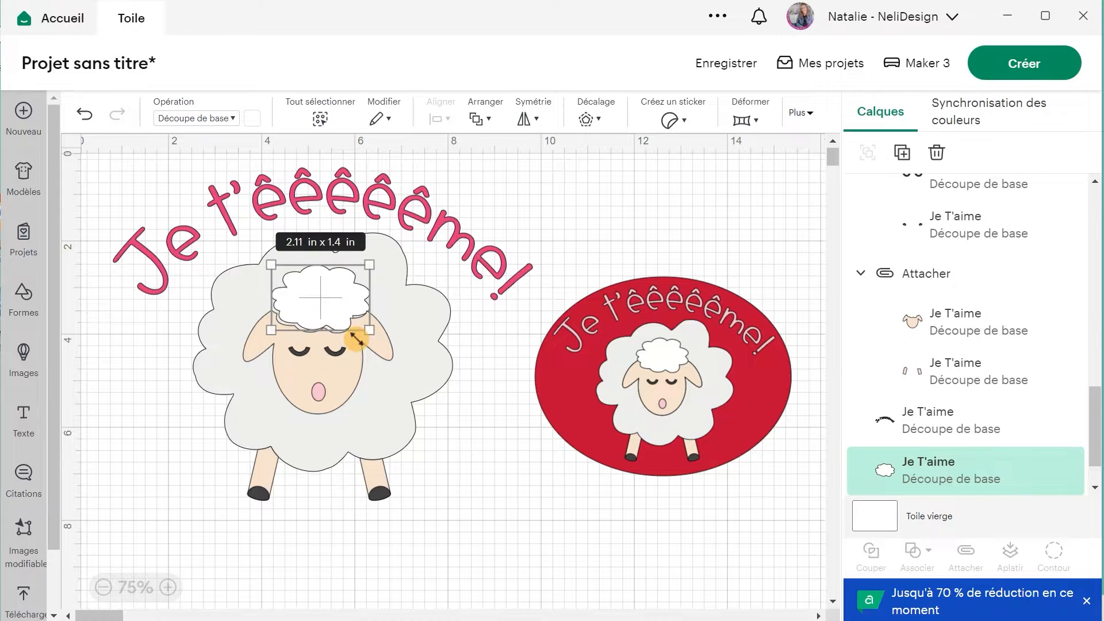
{"action": "left_click_drag", "start_coordinate": [340, 374], "coordinate": [319, 389]}
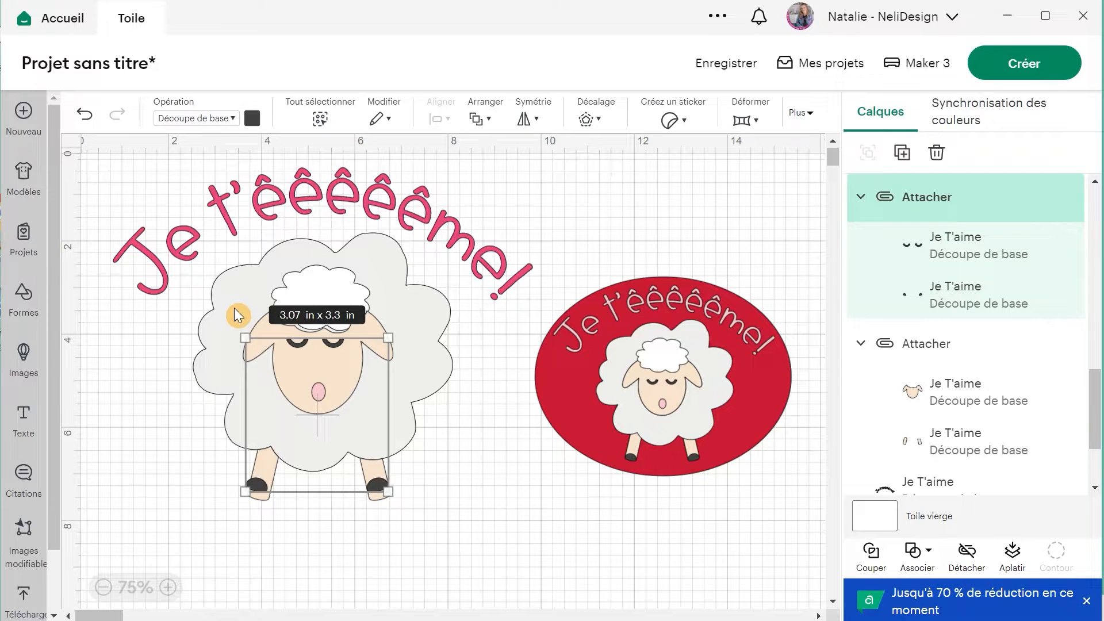
{"action": "mouse_move", "coordinate": [235, 308]}
{"action": "left_mouse_down"}
{"action": "mouse_move", "coordinate": [265, 296]}
{"action": "mouse_move", "coordinate": [254, 295]}
{"action": "left_mouse_up"}
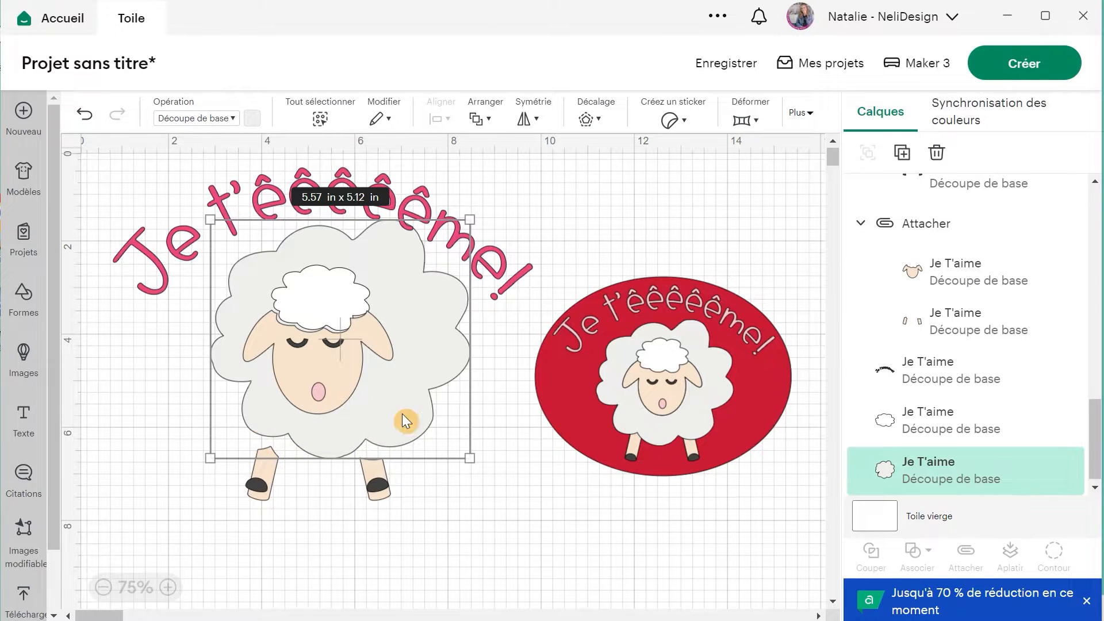
{"action": "left_click", "coordinate": [457, 544]}
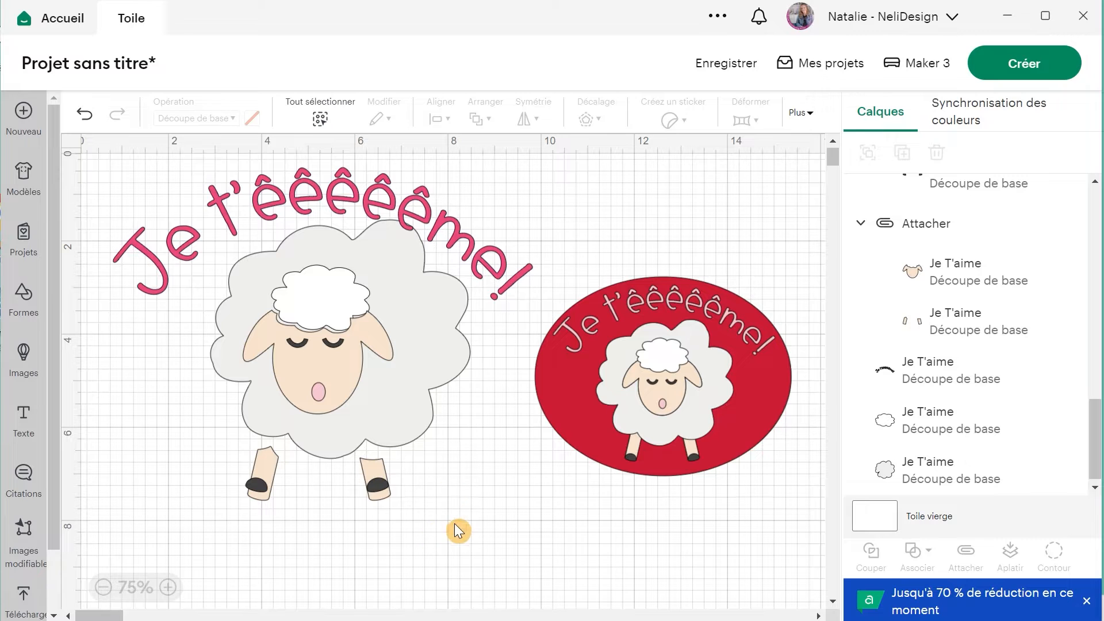
Step: Delete all pieces of the large sheep design and move the red oval design into the freed canvas area
{"action": "left_click_drag", "start_coordinate": [494, 538], "coordinate": [200, 201]}
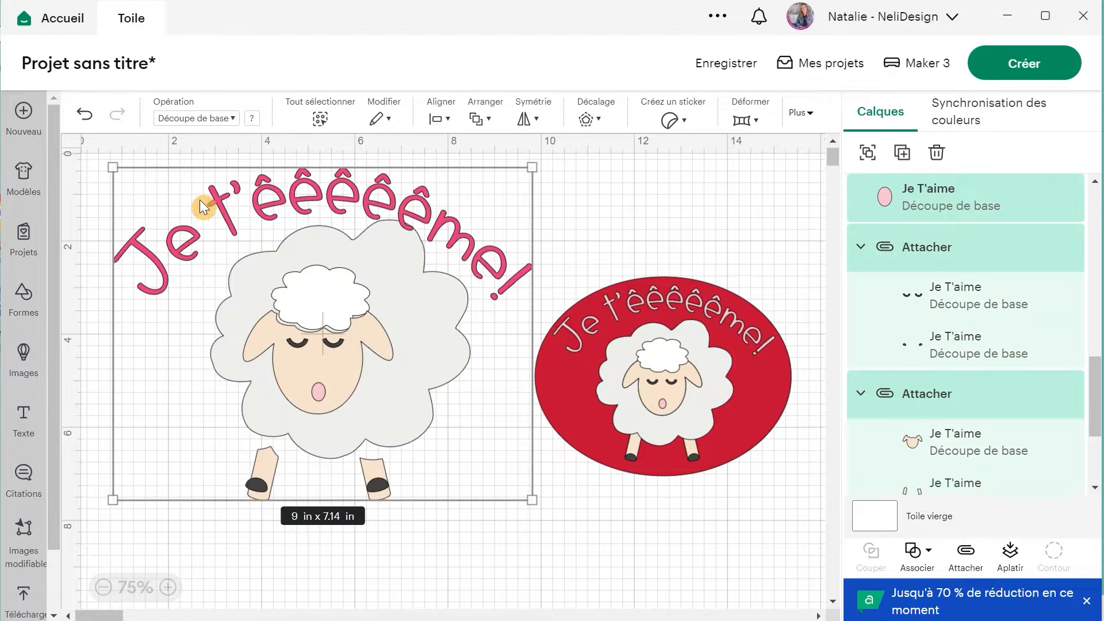
{"action": "key", "text": "Delete"}
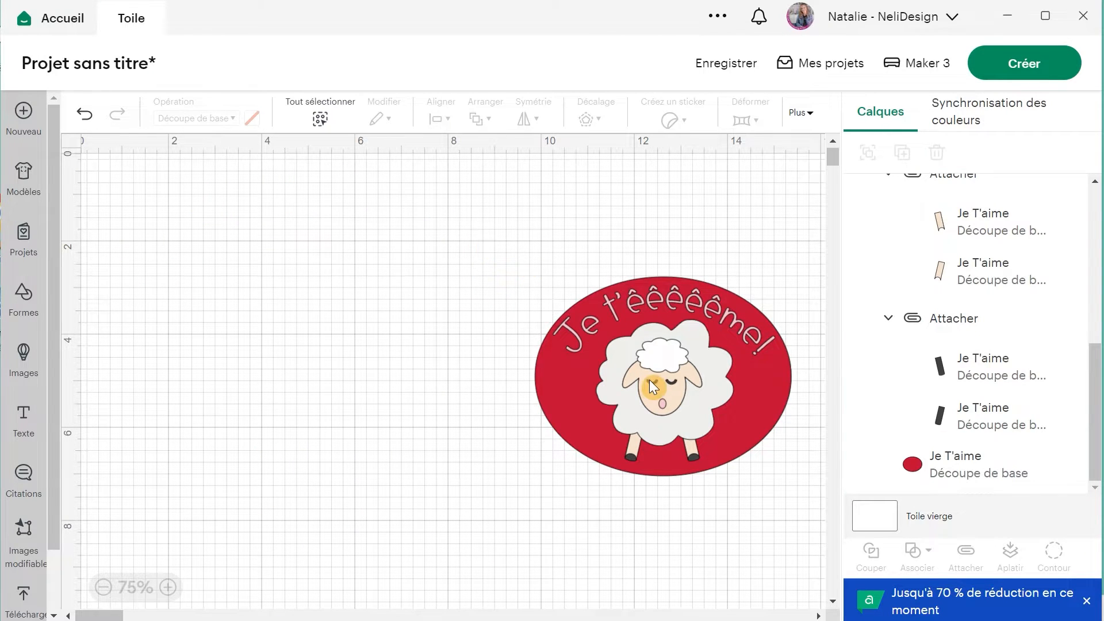
{"action": "left_click_drag", "start_coordinate": [650, 379], "coordinate": [350, 331]}
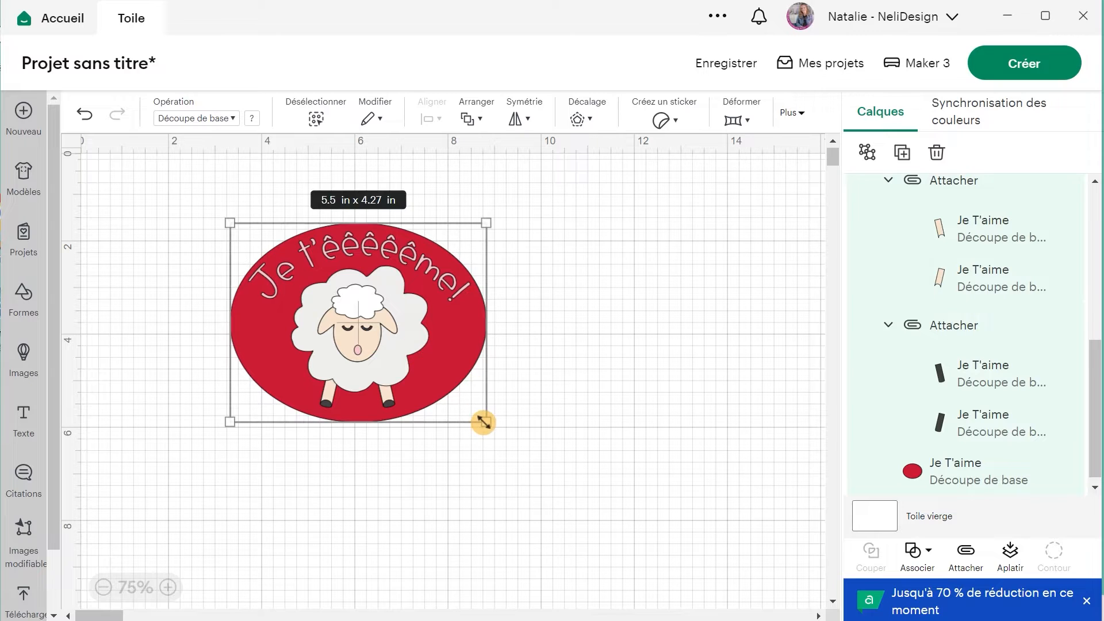
Step: Ungroup the red oval sheep design and move all its layers together slightly down and to the right
{"action": "scroll", "coordinate": [938, 239], "scroll_direction": "up", "scroll_amount": 5}
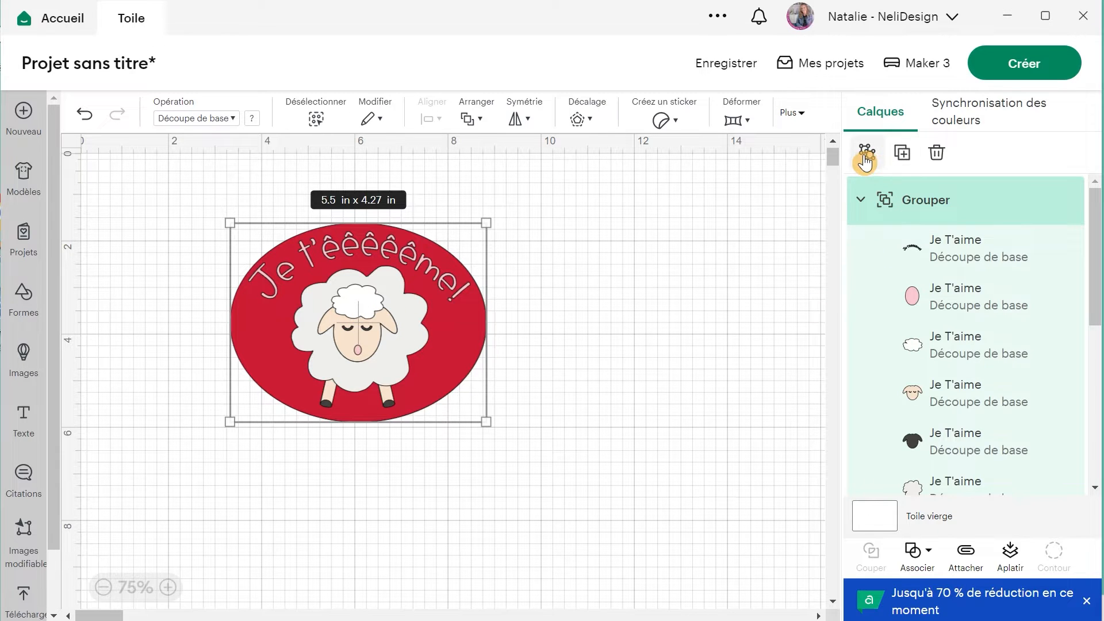
{"action": "left_click", "coordinate": [986, 298]}
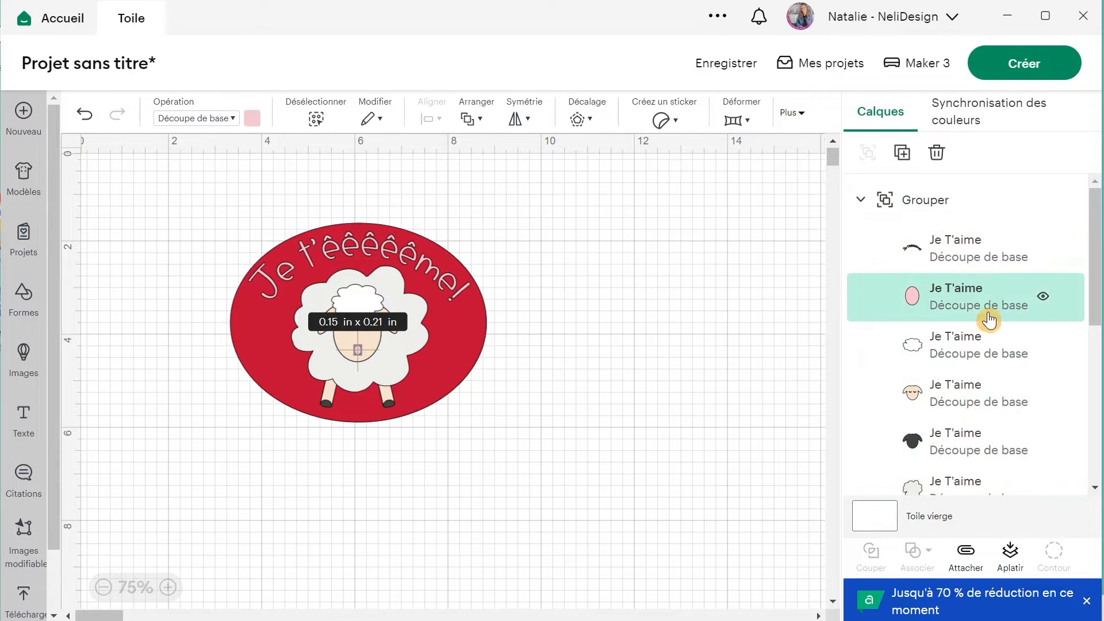
{"action": "left_click", "coordinate": [920, 197]}
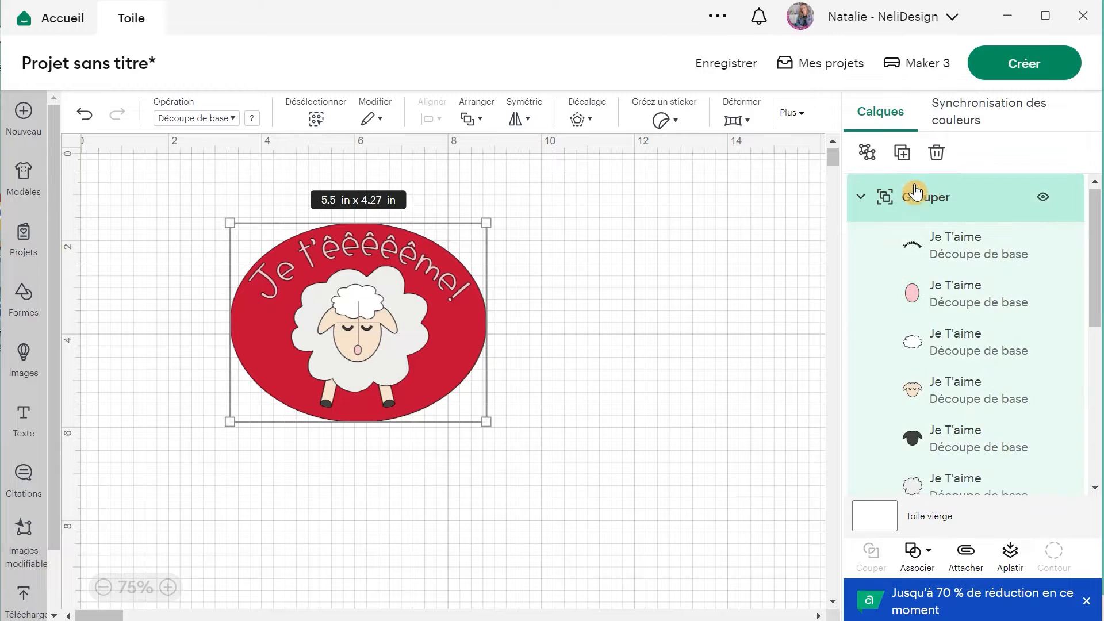
{"action": "left_click", "coordinate": [868, 153]}
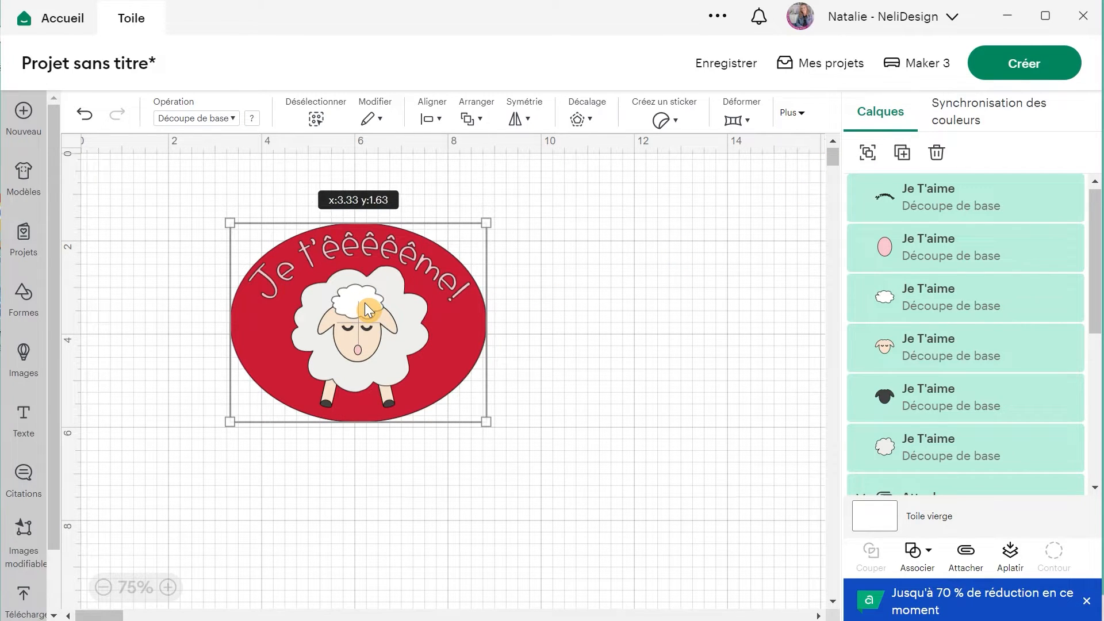
{"action": "left_click_drag", "start_coordinate": [366, 304], "coordinate": [403, 332]}
{"action": "left_click", "coordinate": [609, 348]}
Step: Try to select the sheep's white hair layer directly on the canvas, clearing the selection after each attempt
{"action": "left_click", "coordinate": [418, 327]}
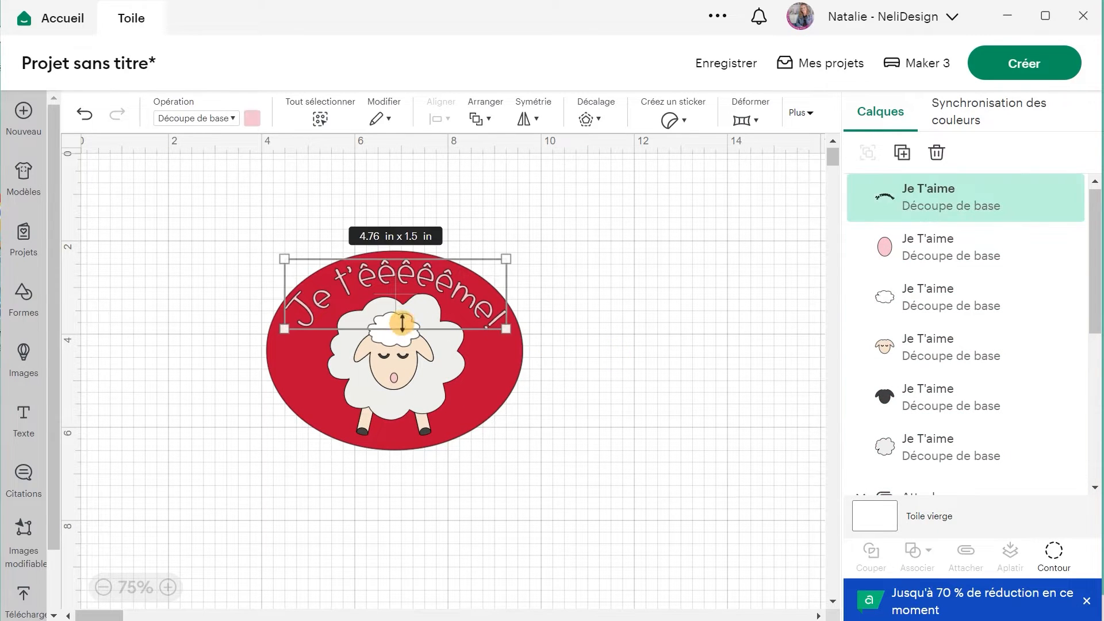
{"action": "left_click", "coordinate": [456, 385]}
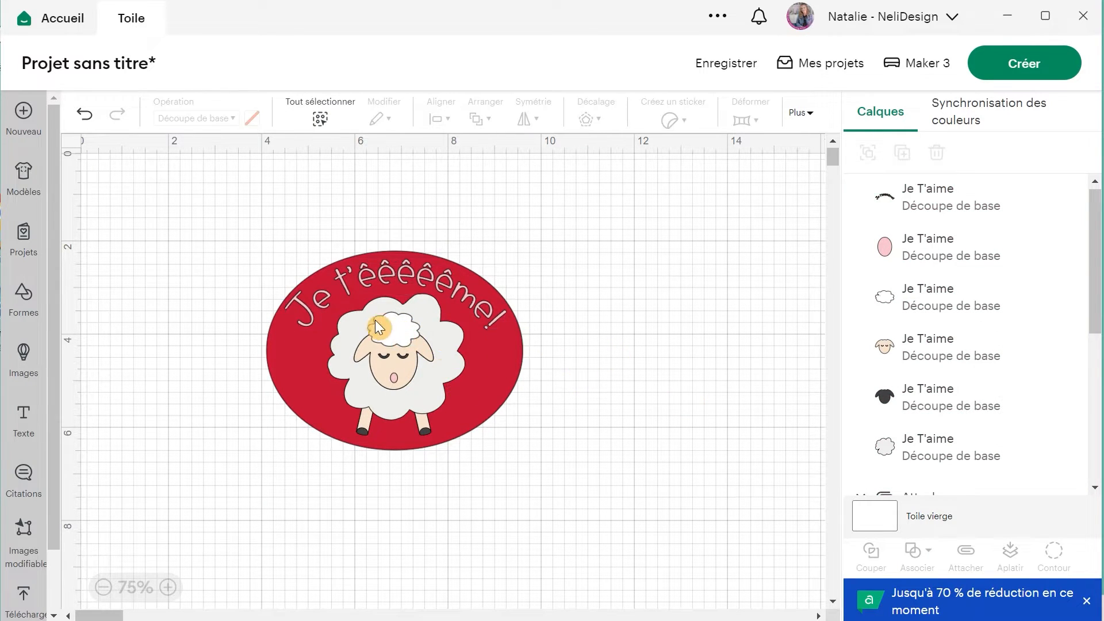
{"action": "left_click", "coordinate": [391, 325]}
{"action": "left_click", "coordinate": [566, 418]}
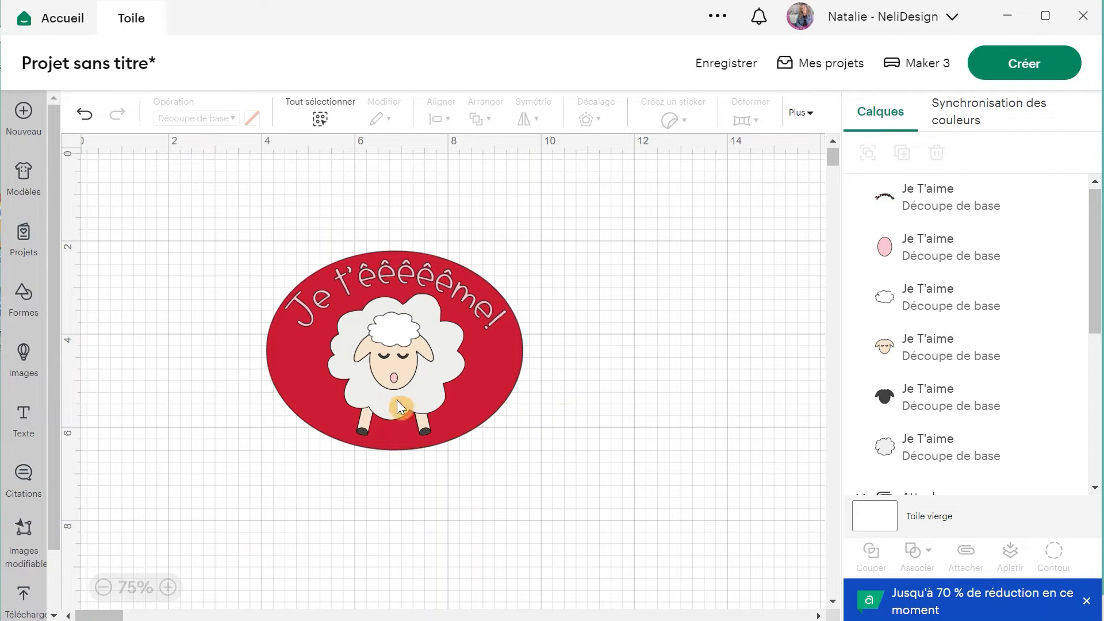
Step: Shift the red oval layer on its own slightly to the left behind the sheep and lettering
{"action": "left_click", "coordinate": [173, 587]}
{"action": "mouse_move", "coordinate": [497, 369]}
{"action": "left_mouse_down"}
{"action": "mouse_move", "coordinate": [508, 388]}
{"action": "mouse_move", "coordinate": [487, 371]}
{"action": "left_mouse_up"}
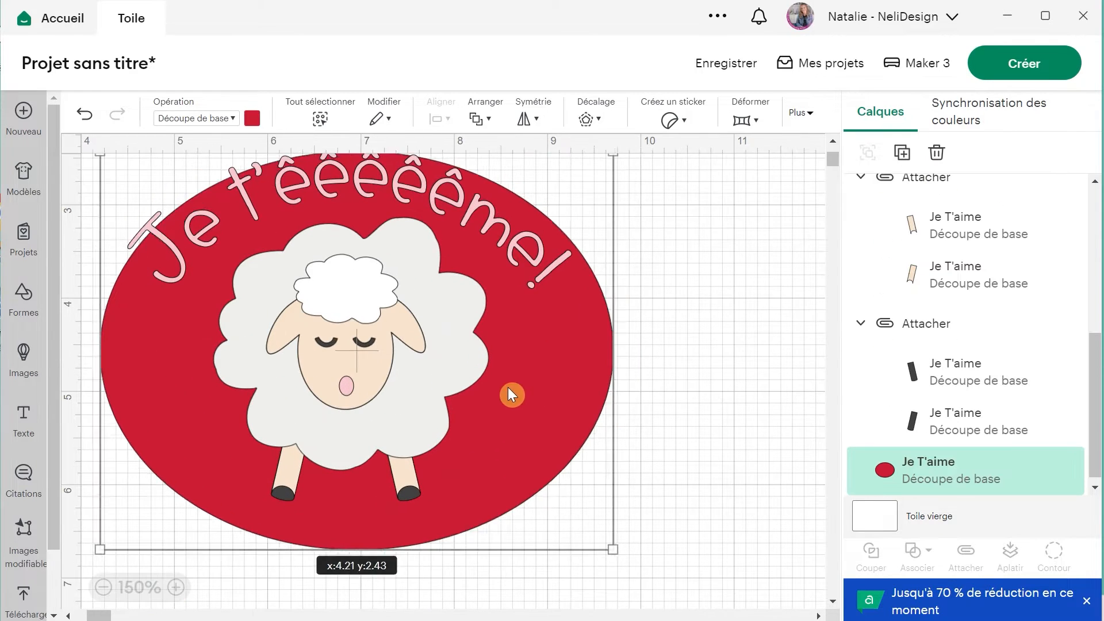
{"action": "left_click", "coordinate": [377, 301]}
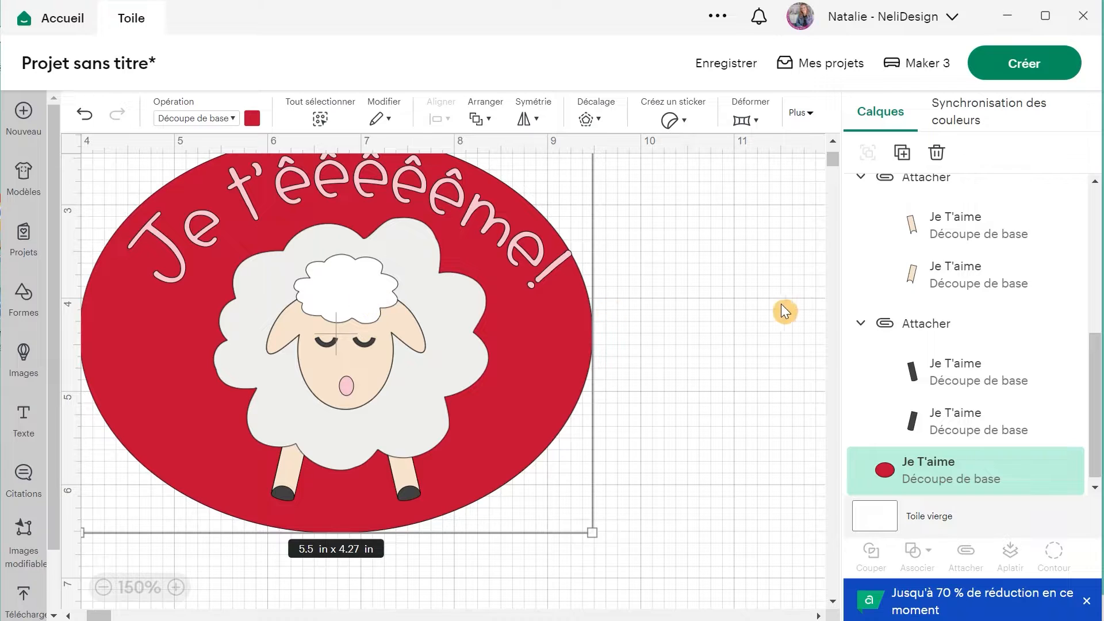
Step: Shift the sheep's white hair layer and then its grey wool body layer slightly up and to the left
{"action": "left_click", "coordinate": [678, 301]}
{"action": "left_click", "coordinate": [338, 278]}
{"action": "left_click_drag", "start_coordinate": [369, 316], "coordinate": [351, 300]}
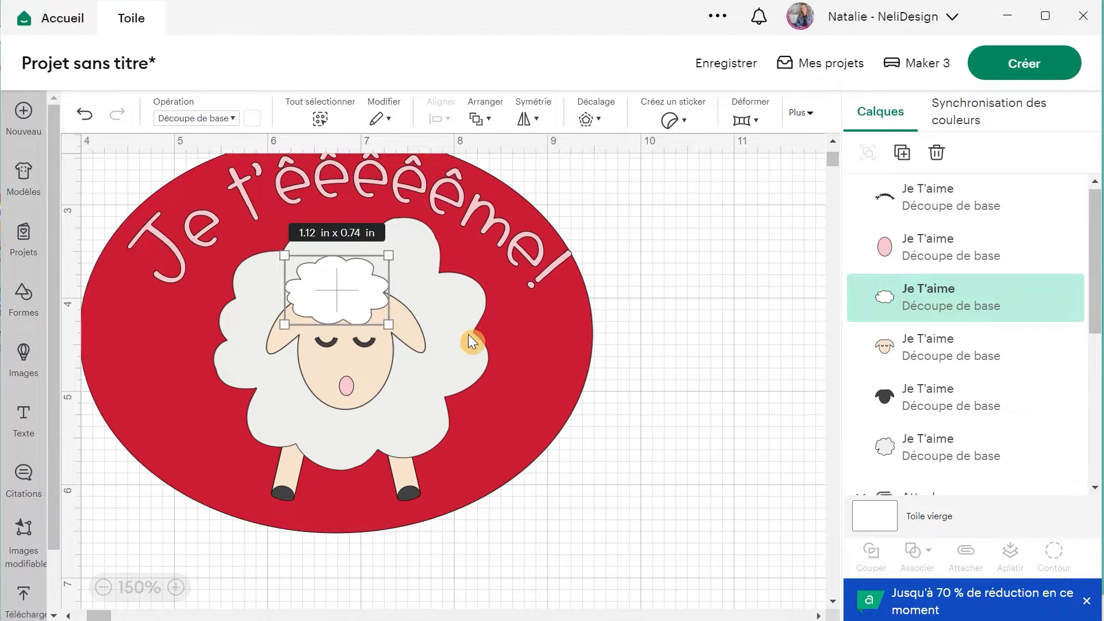
{"action": "left_click", "coordinate": [446, 374]}
{"action": "mouse_move", "coordinate": [453, 391]}
{"action": "left_mouse_down"}
{"action": "mouse_move", "coordinate": [487, 367]}
{"action": "mouse_move", "coordinate": [448, 343]}
{"action": "mouse_move", "coordinate": [438, 384]}
{"action": "left_mouse_up"}
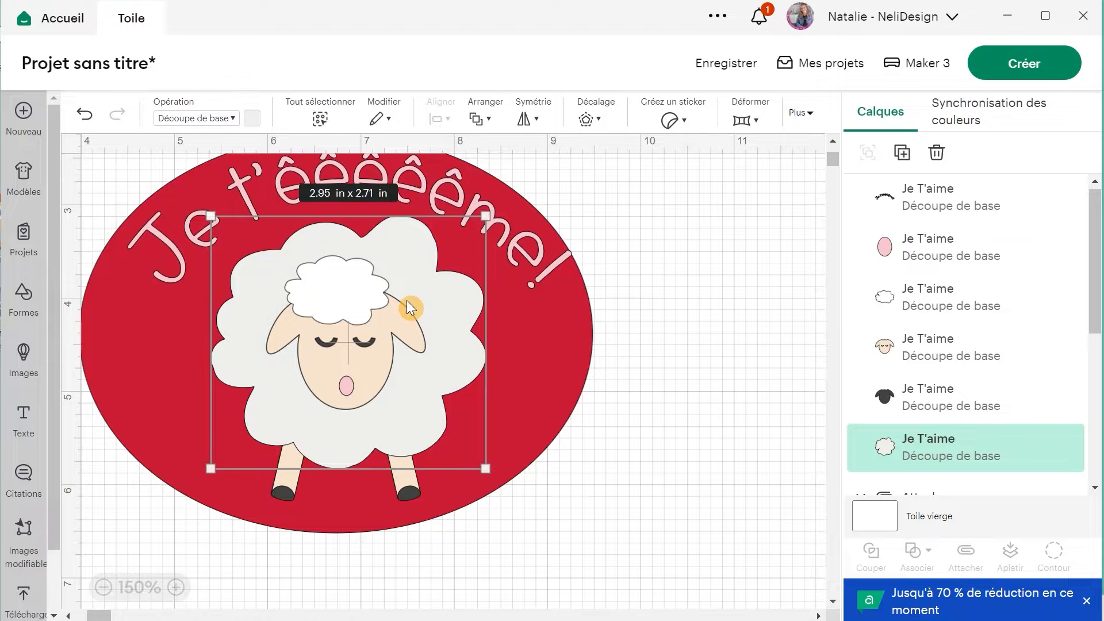
Step: Hide the red oval background layer of the sheep design
{"action": "scroll", "coordinate": [905, 387], "scroll_direction": "down", "scroll_amount": 6}
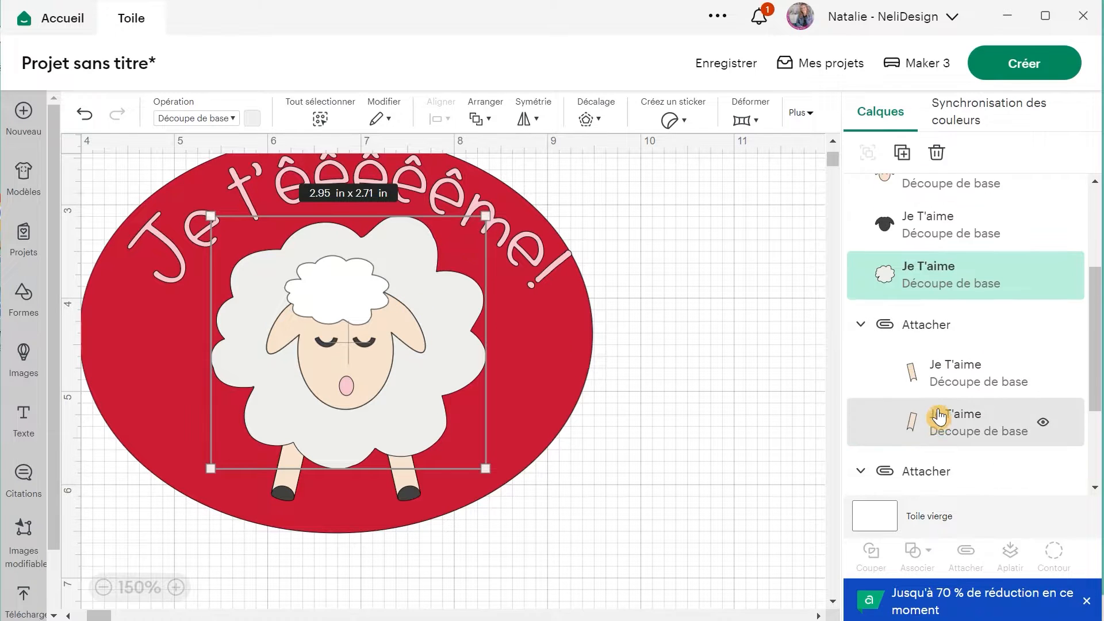
{"action": "left_click", "coordinate": [940, 461]}
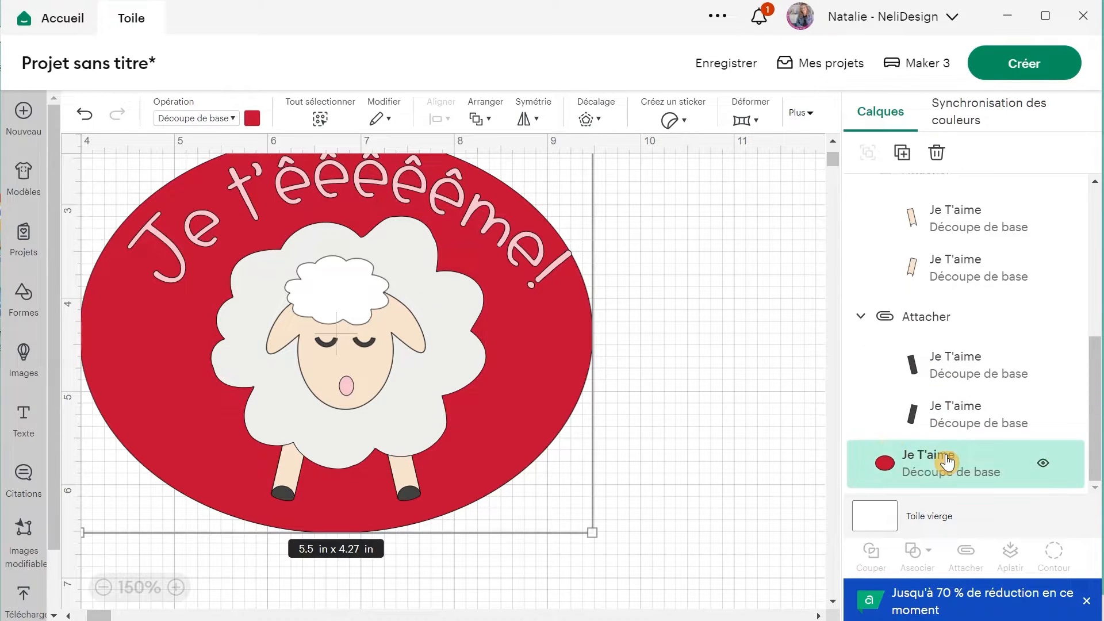
{"action": "left_click", "coordinate": [1044, 468]}
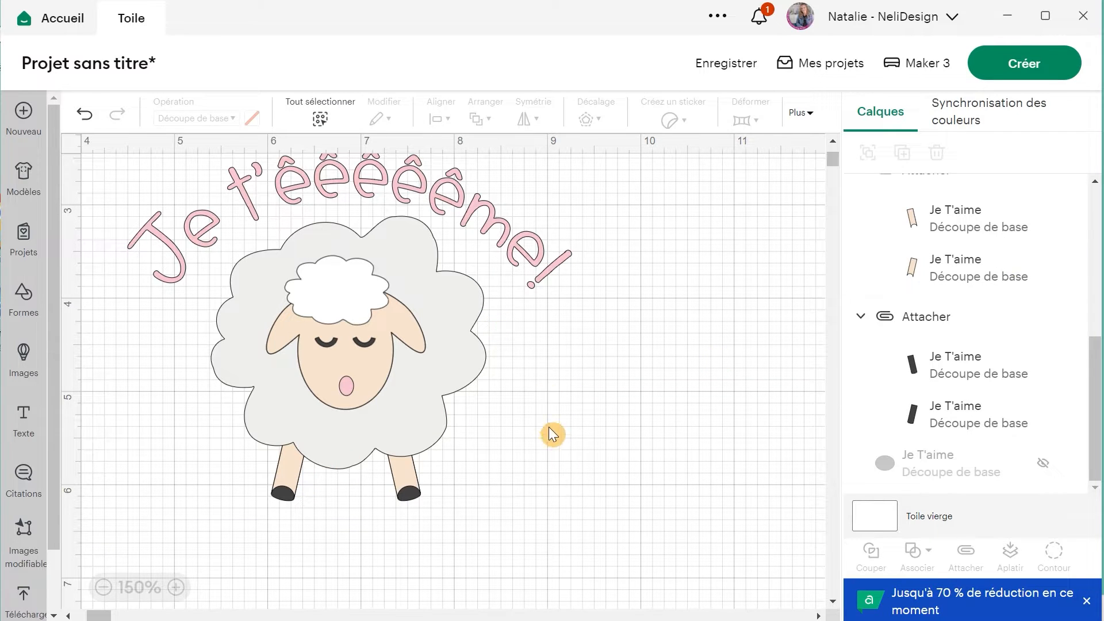
Step: Group all the sheep and lettering layers together and hide the whole group from the canvas
{"action": "left_click_drag", "start_coordinate": [674, 564], "coordinate": [122, 151]}
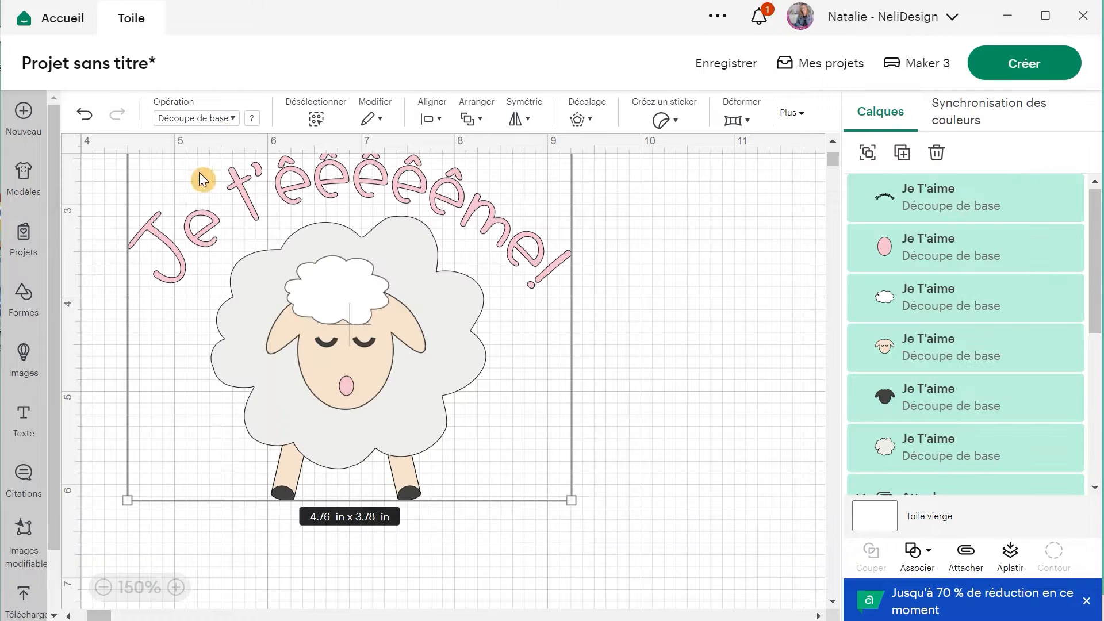
{"action": "left_click", "coordinate": [316, 118]}
{"action": "left_click", "coordinate": [315, 118]}
{"action": "left_click", "coordinate": [868, 152]}
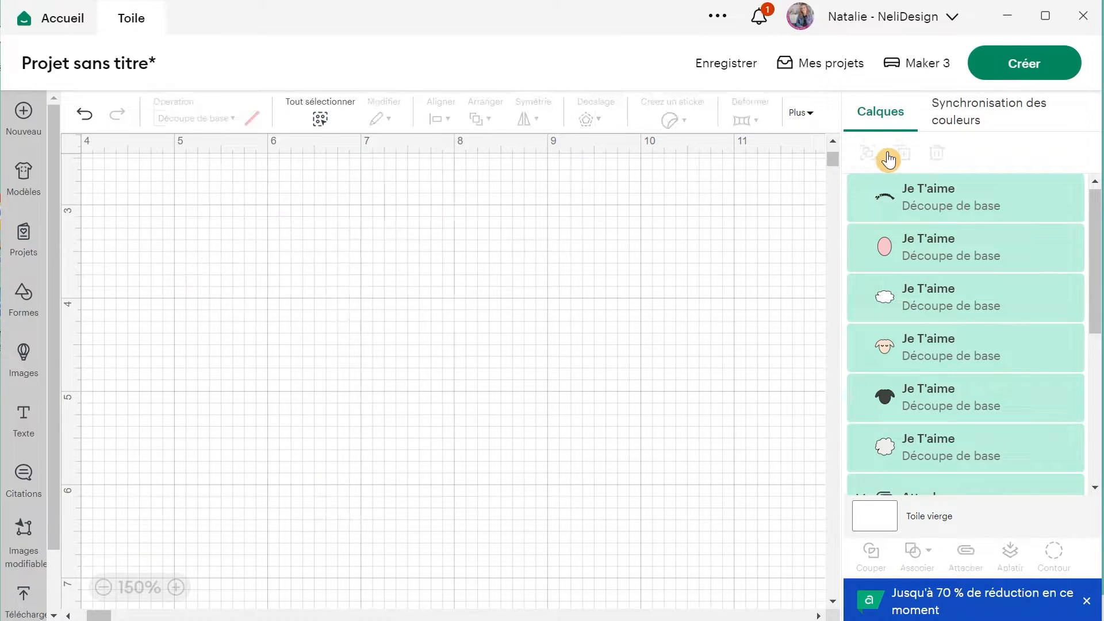
{"action": "left_click", "coordinate": [1045, 203]}
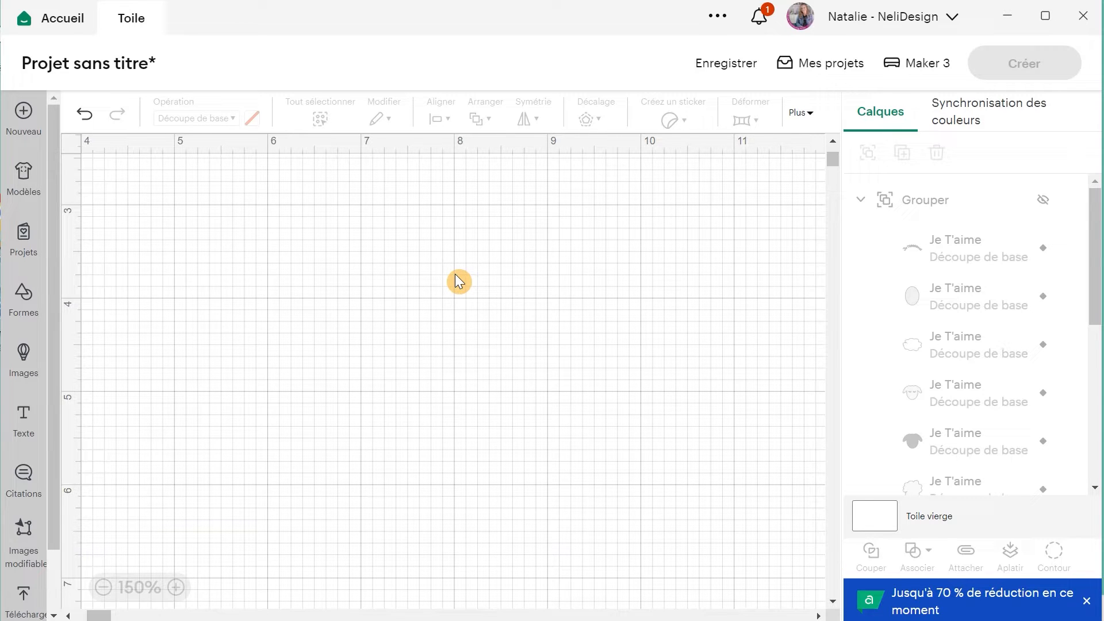
Step: Change the canvas units to metric (Métrique) in the Design Space settings
{"action": "left_click", "coordinate": [953, 20]}
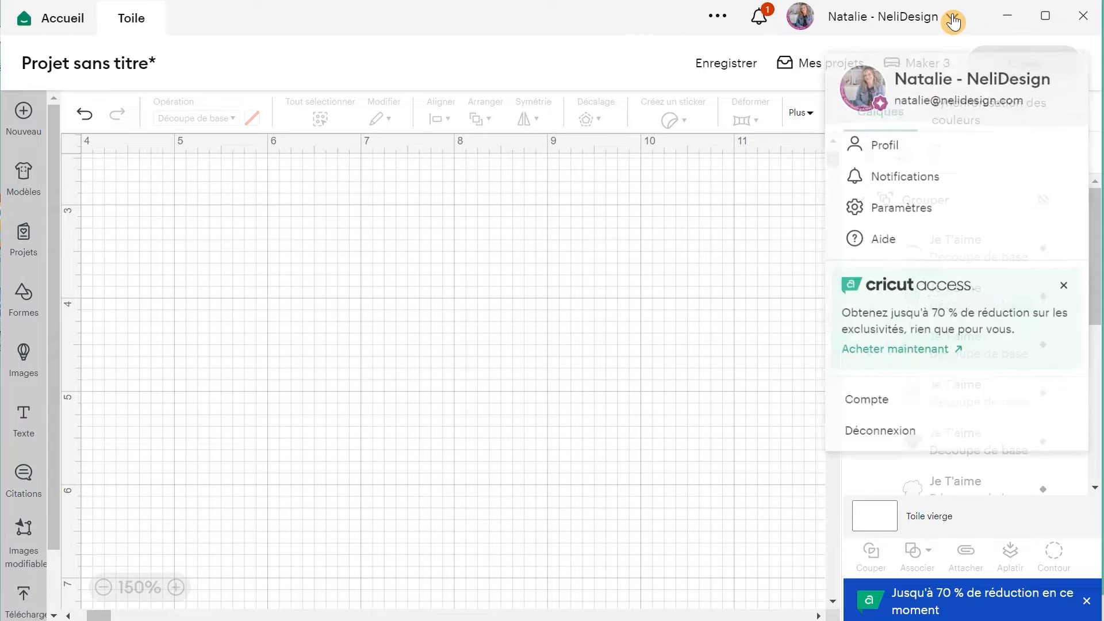
{"action": "left_click", "coordinate": [879, 205]}
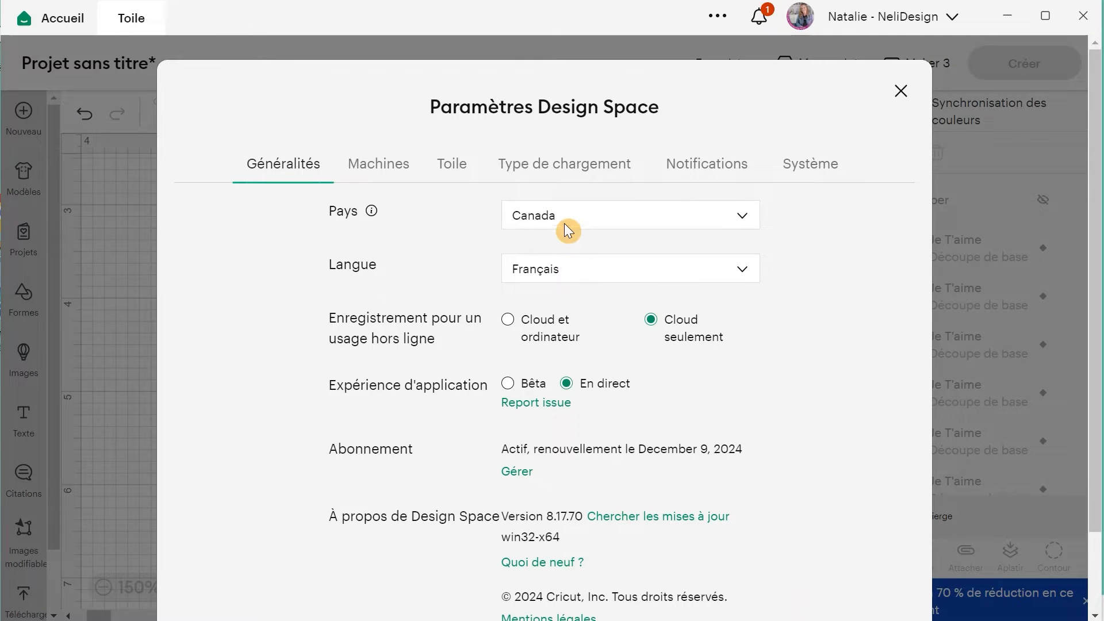
{"action": "left_click", "coordinate": [377, 165]}
{"action": "left_click", "coordinate": [446, 170]}
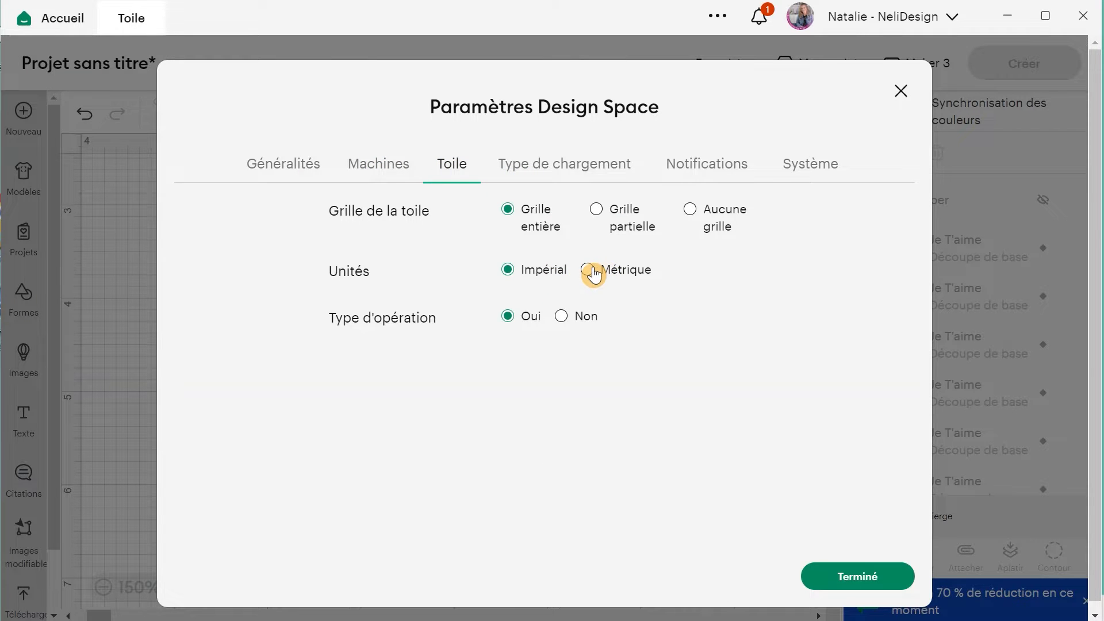
{"action": "left_click", "coordinate": [587, 271]}
{"action": "left_click", "coordinate": [873, 578]}
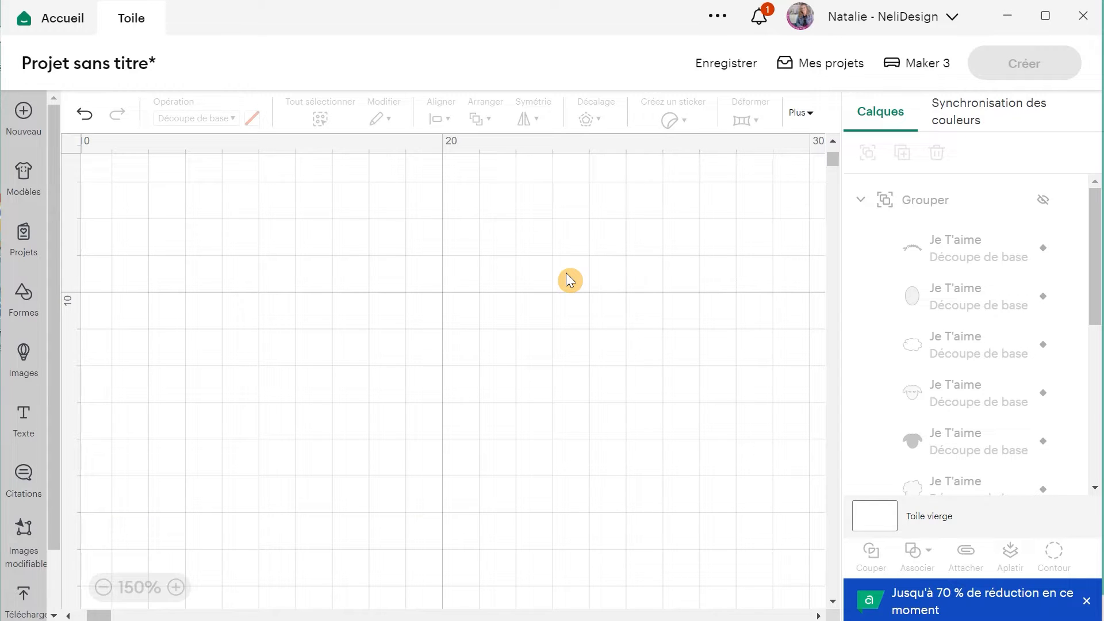
Step: Set the canvas zoom to 75% and add a free square shape to the empty canvas
{"action": "left_click", "coordinate": [104, 587]}
{"action": "left_click", "coordinate": [103, 587]}
{"action": "left_click", "coordinate": [103, 587]}
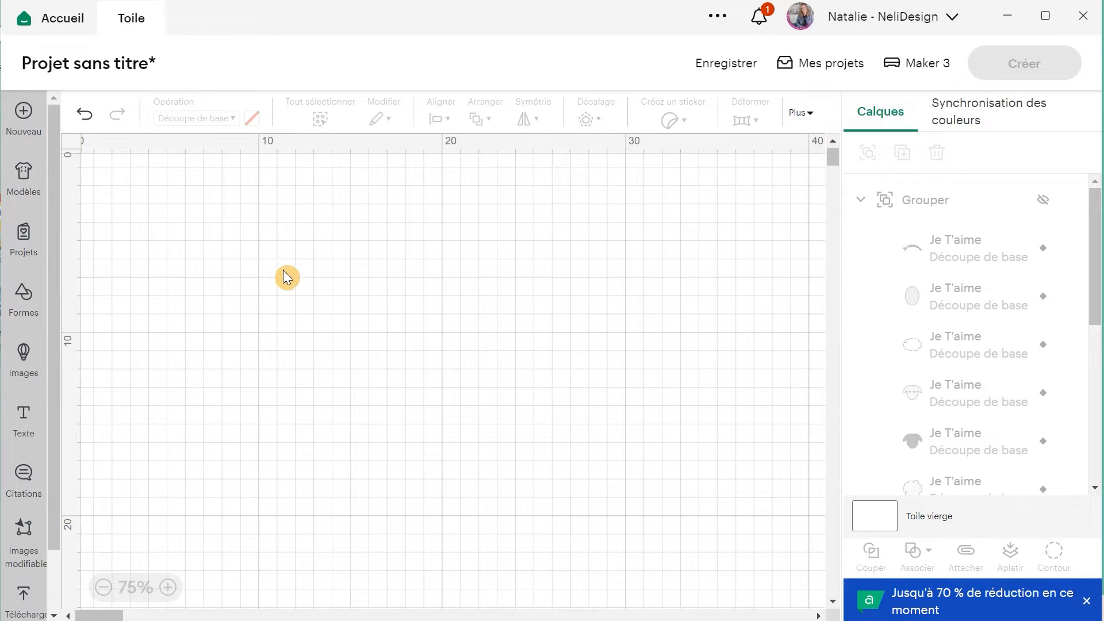
{"action": "left_click", "coordinate": [28, 299]}
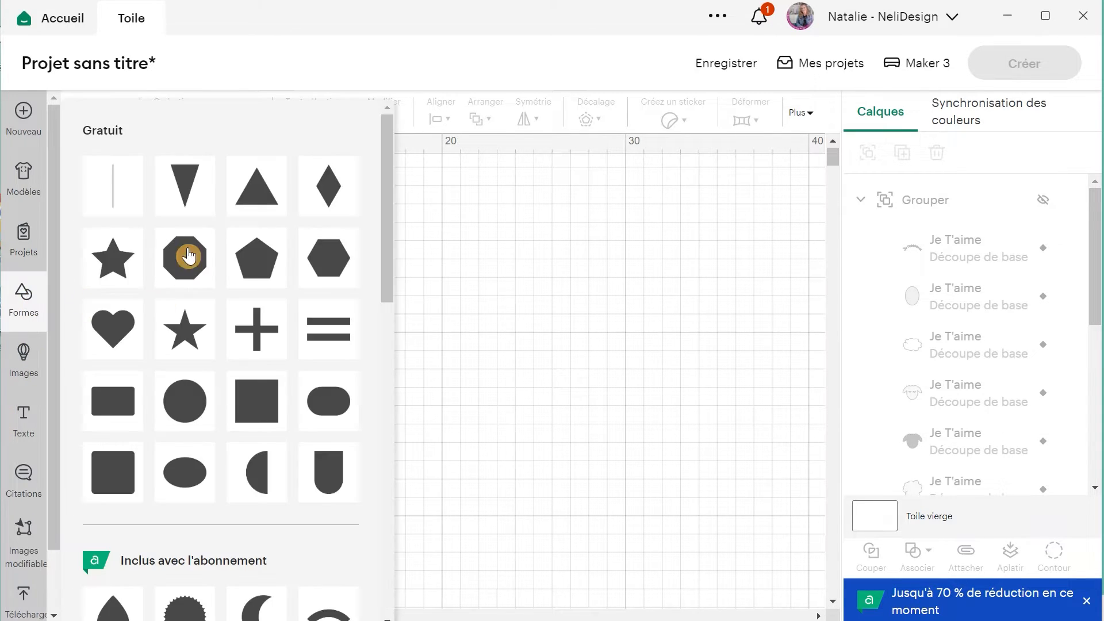
{"action": "left_click", "coordinate": [244, 407]}
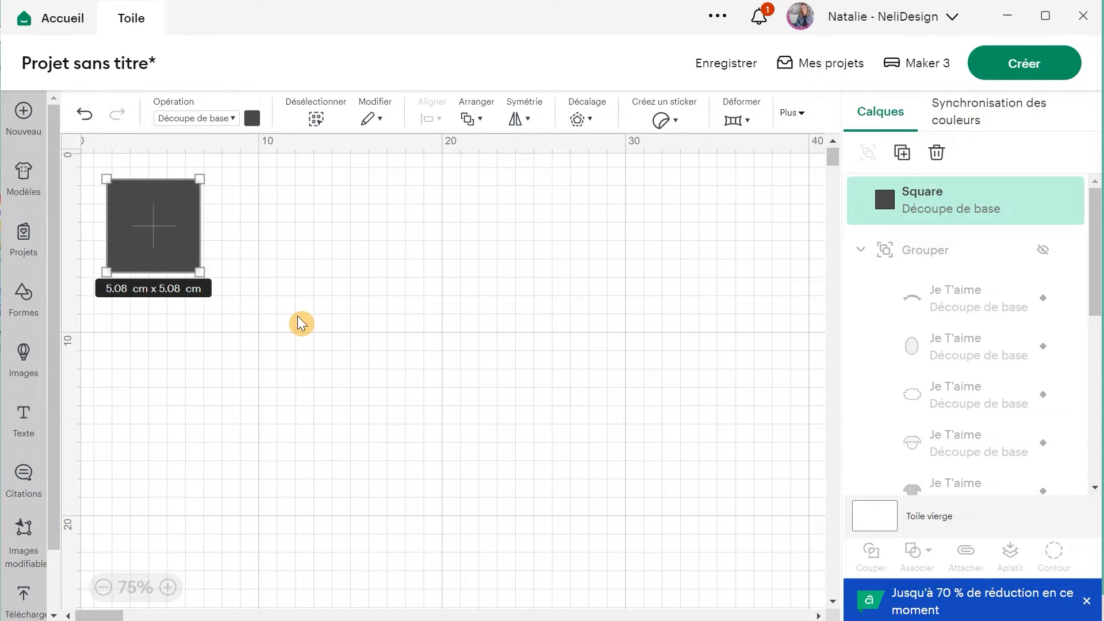
Step: Unlock the square's proportions and set its size to 20 cm wide by 10 cm high
{"action": "left_click", "coordinate": [800, 114]}
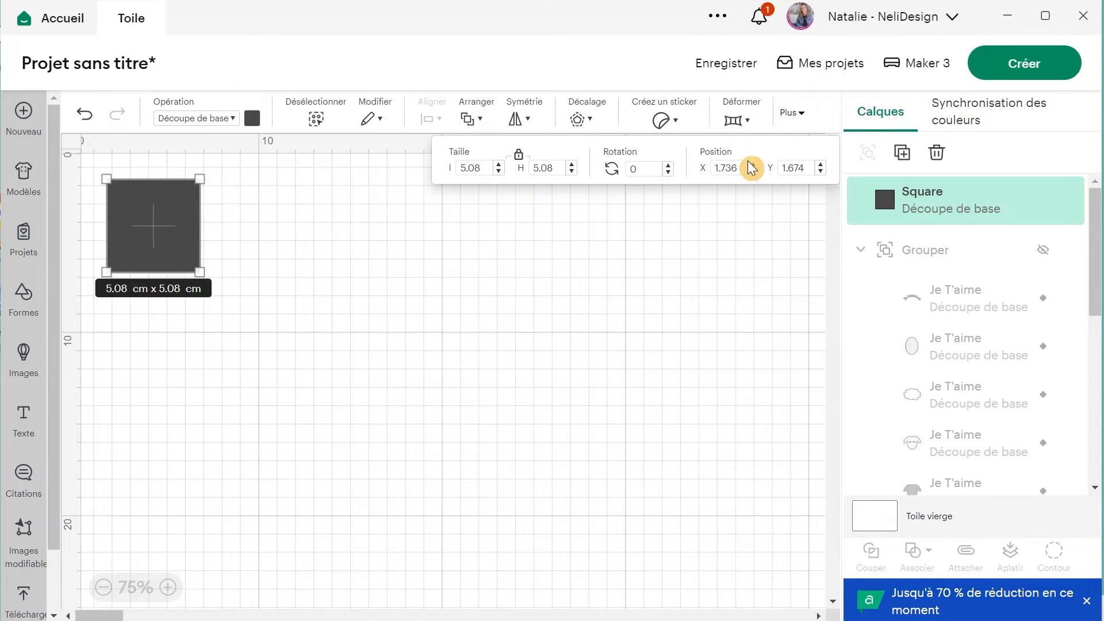
{"action": "left_click", "coordinate": [516, 161]}
{"action": "double_click", "coordinate": [469, 168]}
{"action": "type", "text": "20"}
{"action": "double_click", "coordinate": [547, 168]}
{"action": "type", "text": "10"}
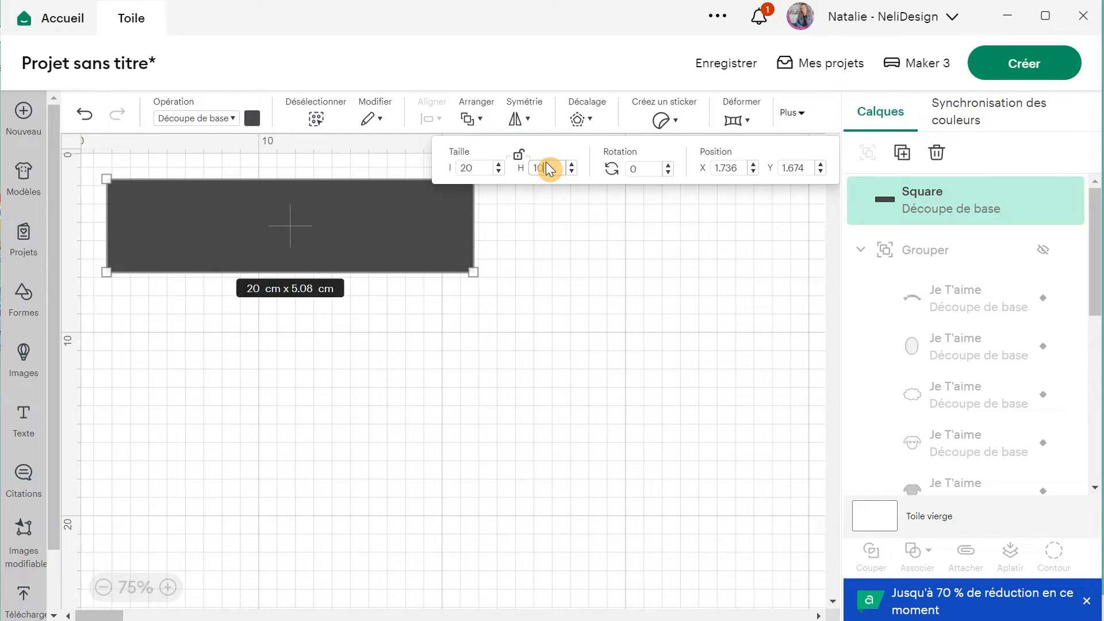
{"action": "key", "text": "Return"}
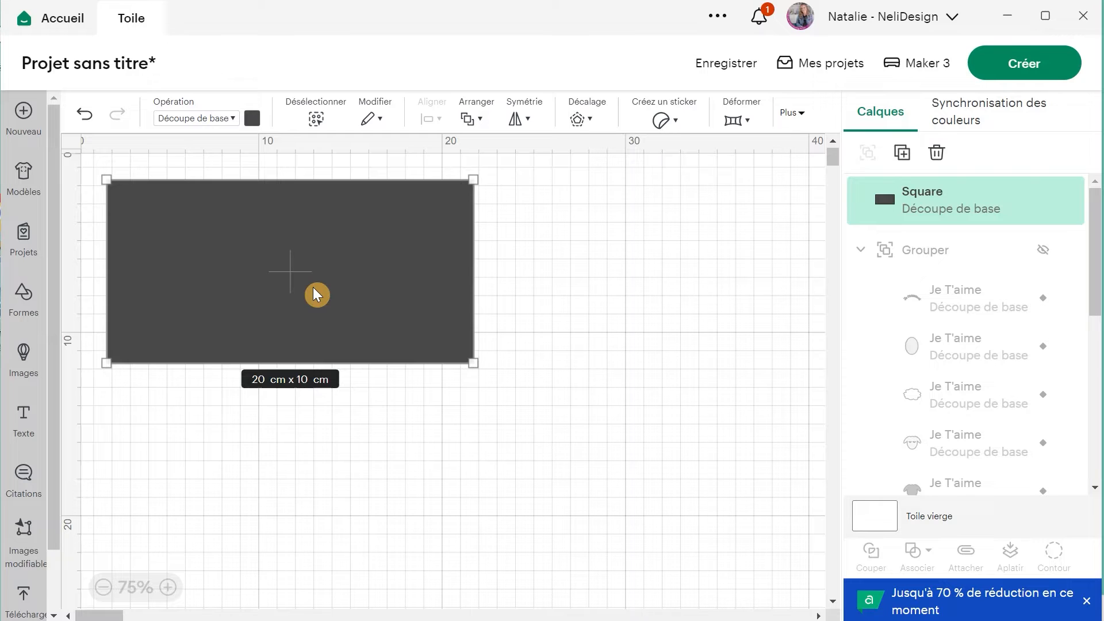
Step: Recolour the rectangle with the custom salmon-orange colour #fc8f71
{"action": "left_click", "coordinate": [252, 119]}
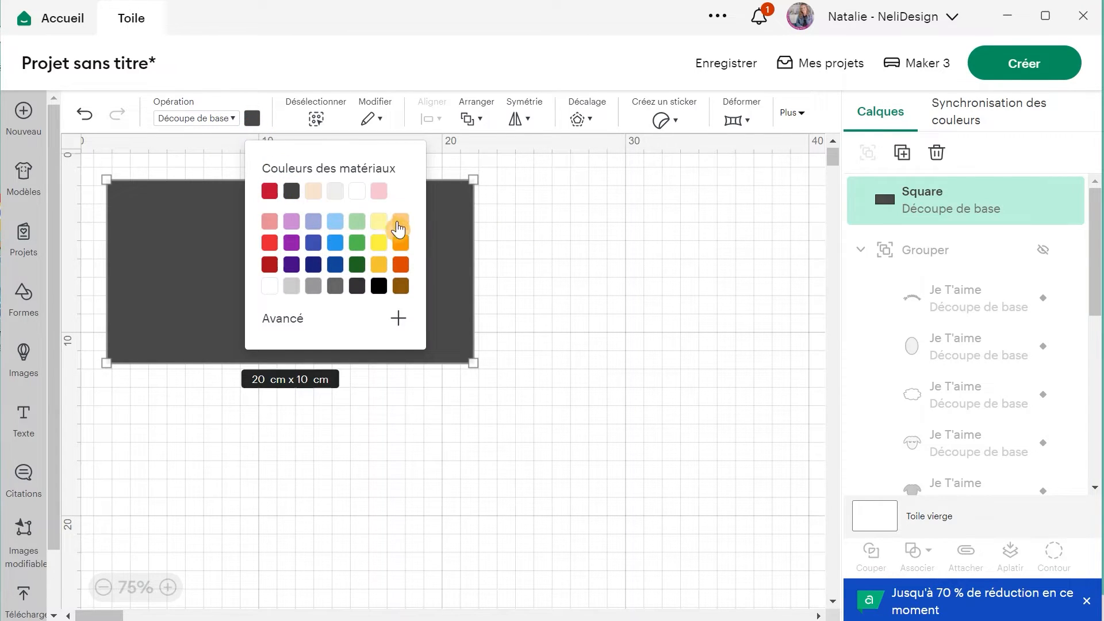
{"action": "left_click", "coordinate": [379, 191]}
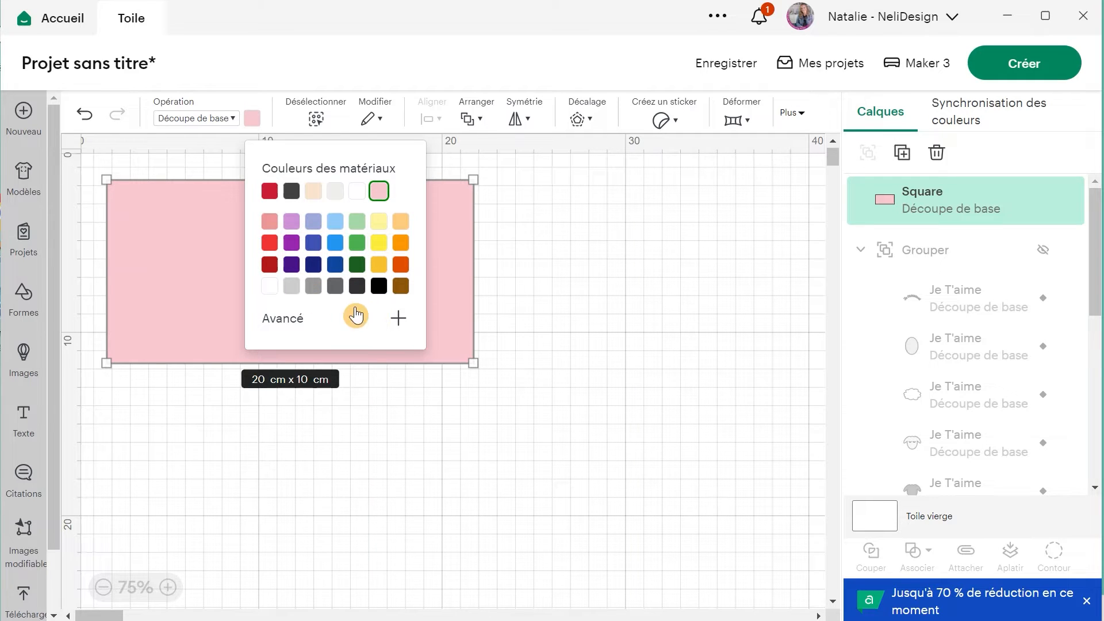
{"action": "left_click", "coordinate": [315, 320]}
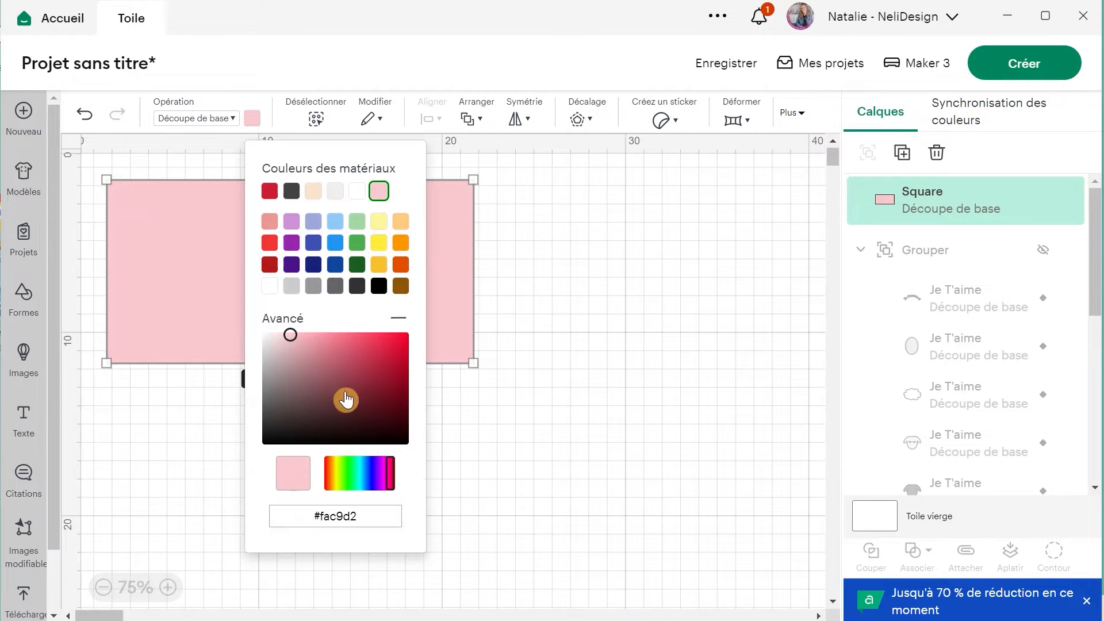
{"action": "left_click", "coordinate": [331, 466]}
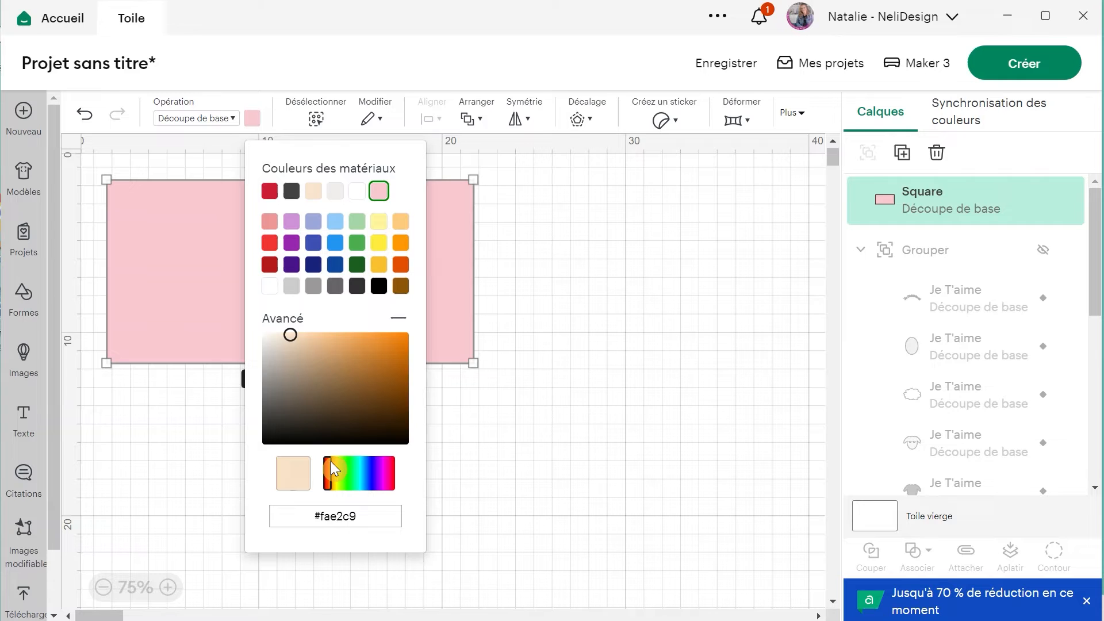
{"action": "left_click_drag", "start_coordinate": [292, 337], "coordinate": [343, 333]}
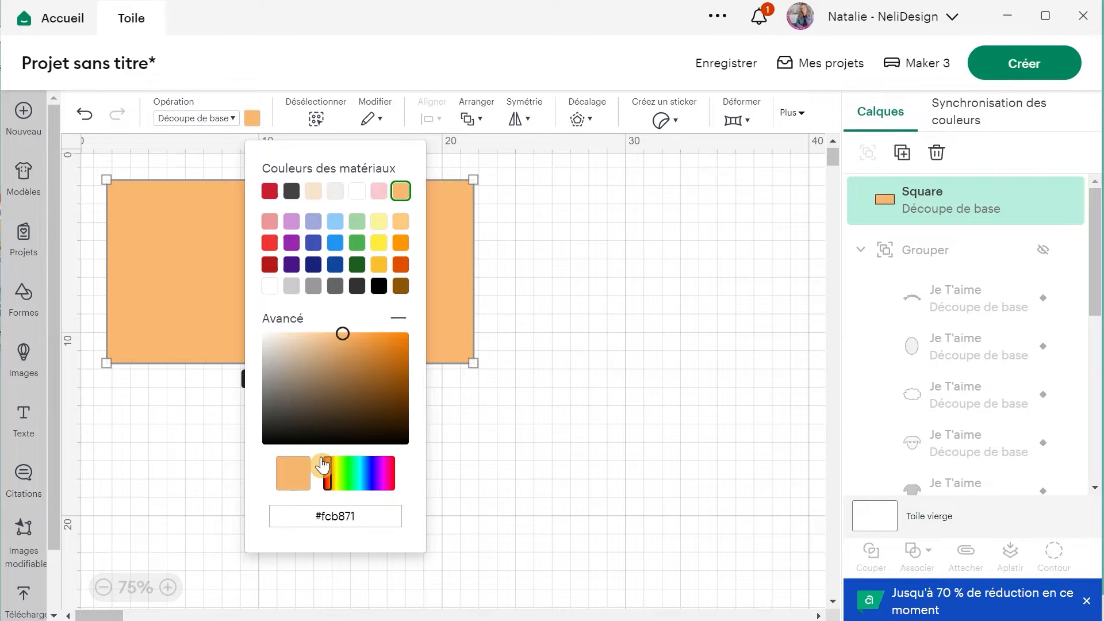
{"action": "left_click_drag", "start_coordinate": [323, 475], "coordinate": [328, 472]}
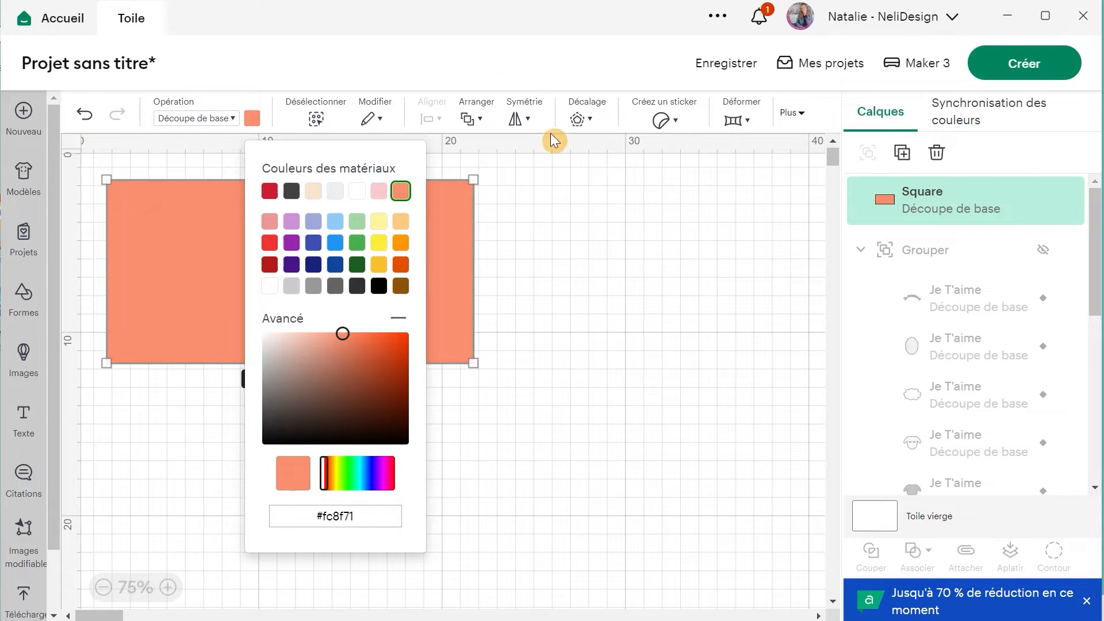
{"action": "left_click", "coordinate": [535, 327]}
Step: Move the rectangle to the canvas origin and set its position exactly to X 0 and Y 0
{"action": "left_click_drag", "start_coordinate": [247, 304], "coordinate": [172, 191]}
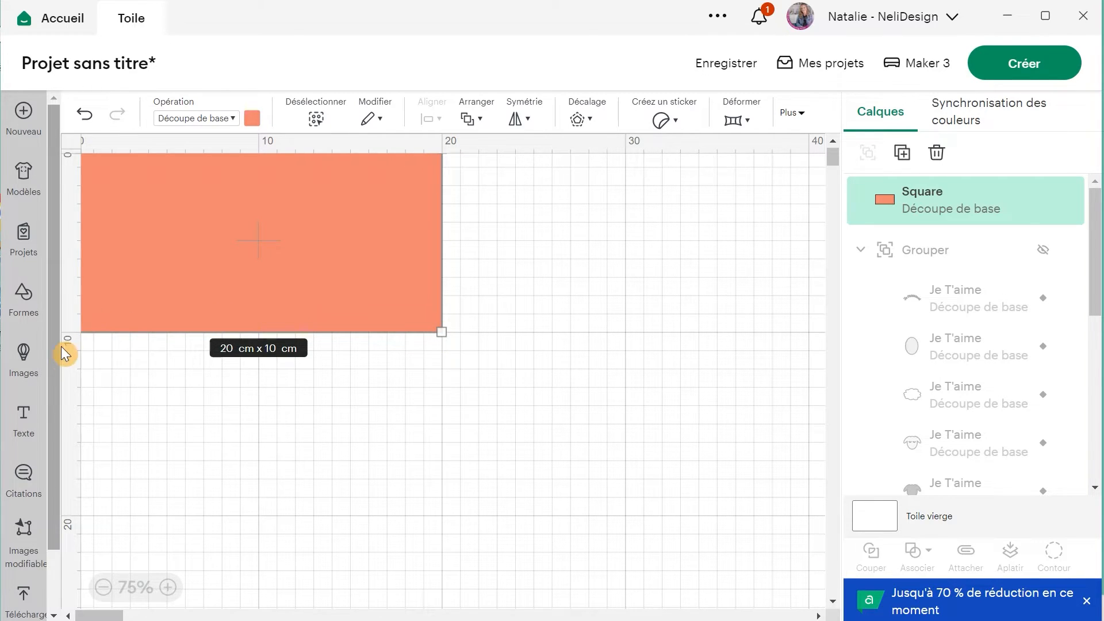
{"action": "left_click", "coordinate": [805, 116]}
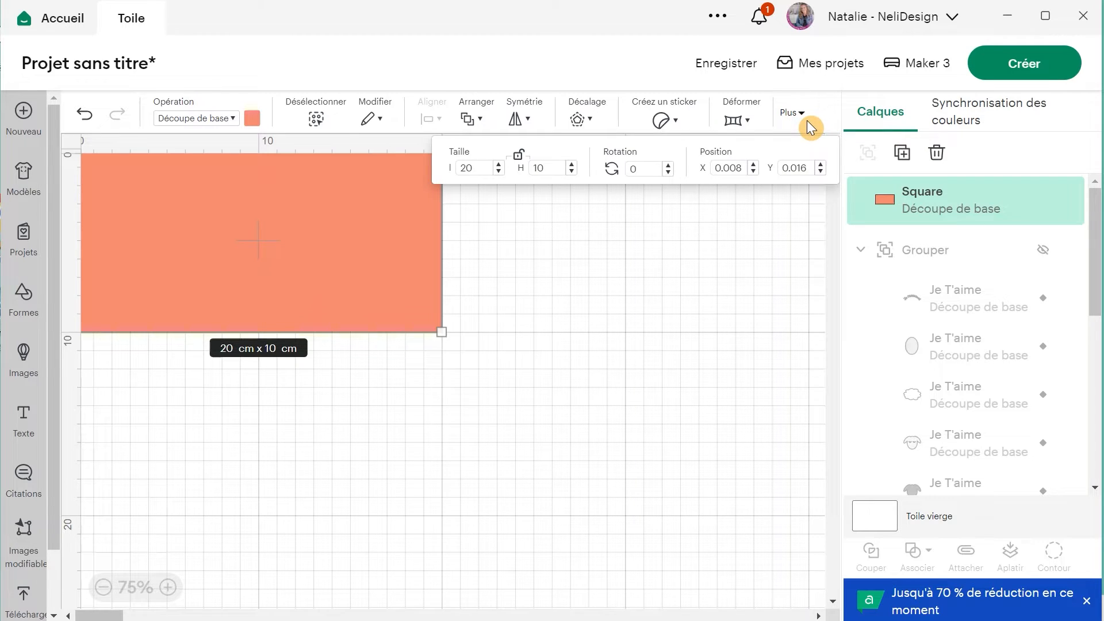
{"action": "left_click", "coordinate": [727, 167]}
{"action": "double_click", "coordinate": [741, 167]}
{"action": "type", "text": "0"}
{"action": "double_click", "coordinate": [790, 167]}
{"action": "type", "text": "0"}
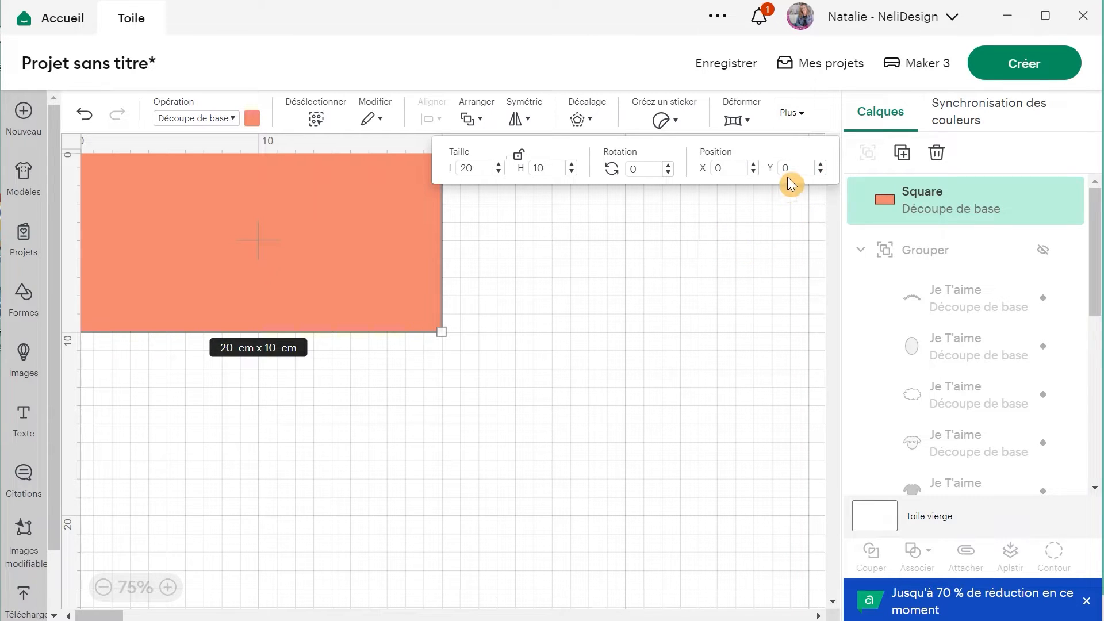
{"action": "left_click", "coordinate": [499, 215]}
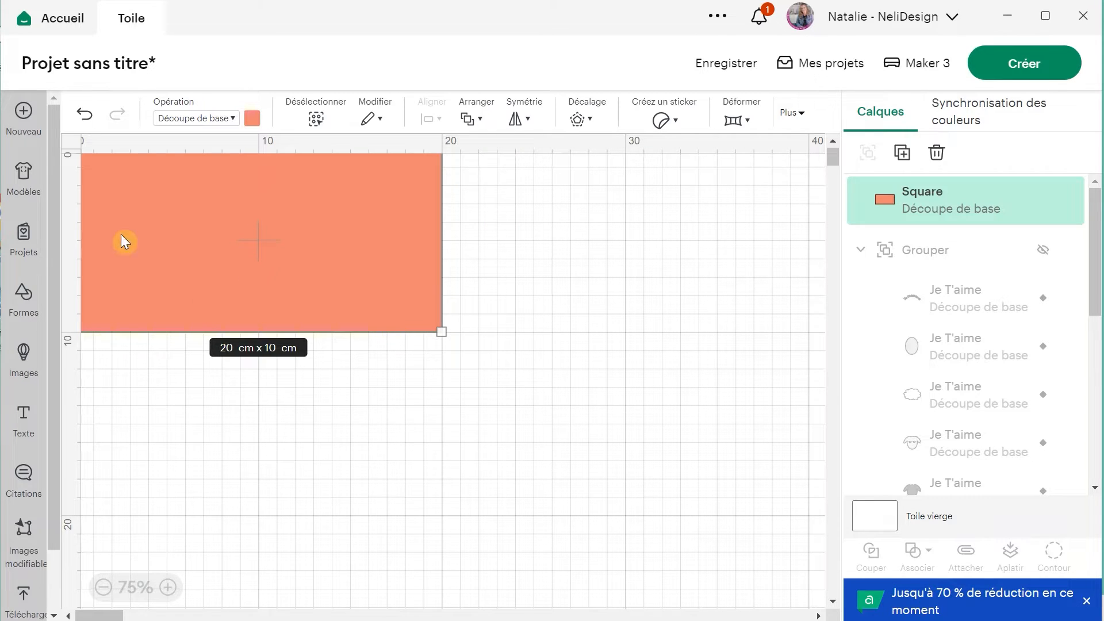
Step: Add a vertical score line (Rainer) over the salmon-orange rectangle
{"action": "left_click", "coordinate": [23, 299]}
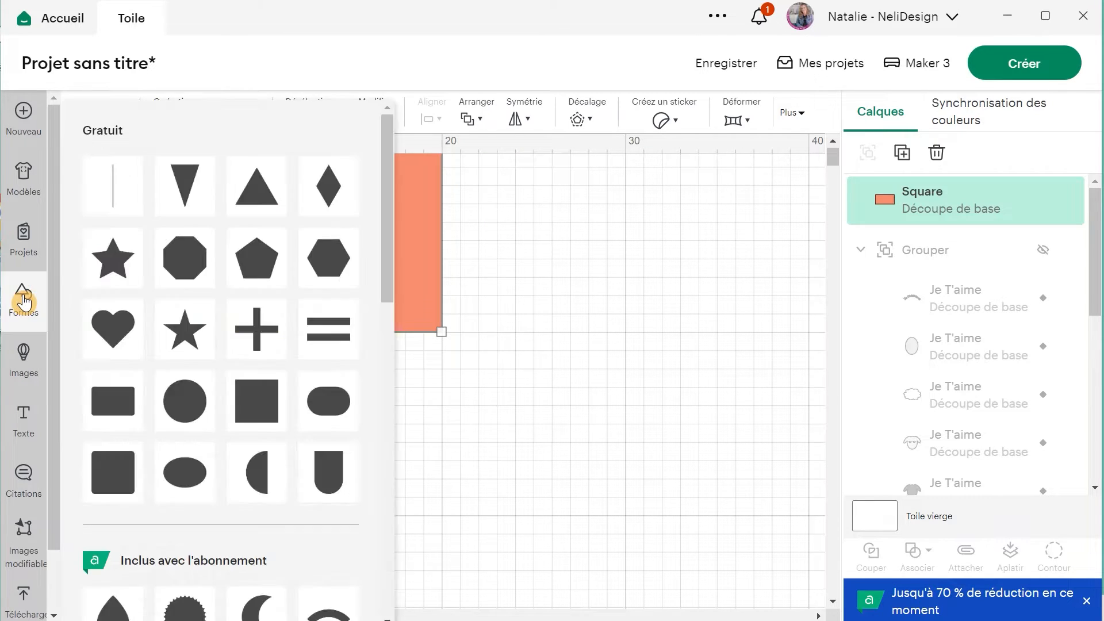
{"action": "left_click", "coordinate": [117, 190]}
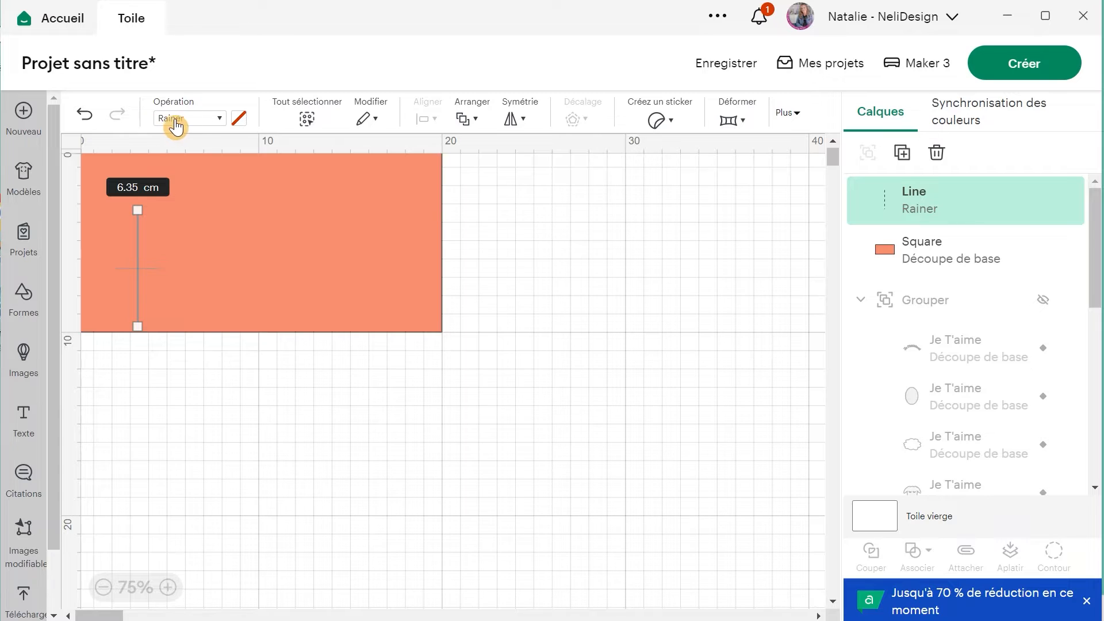
Step: Switch the project's machine to Cricut Joy Xtra and check the compatibility warning on the score line layer
{"action": "left_click", "coordinate": [933, 70]}
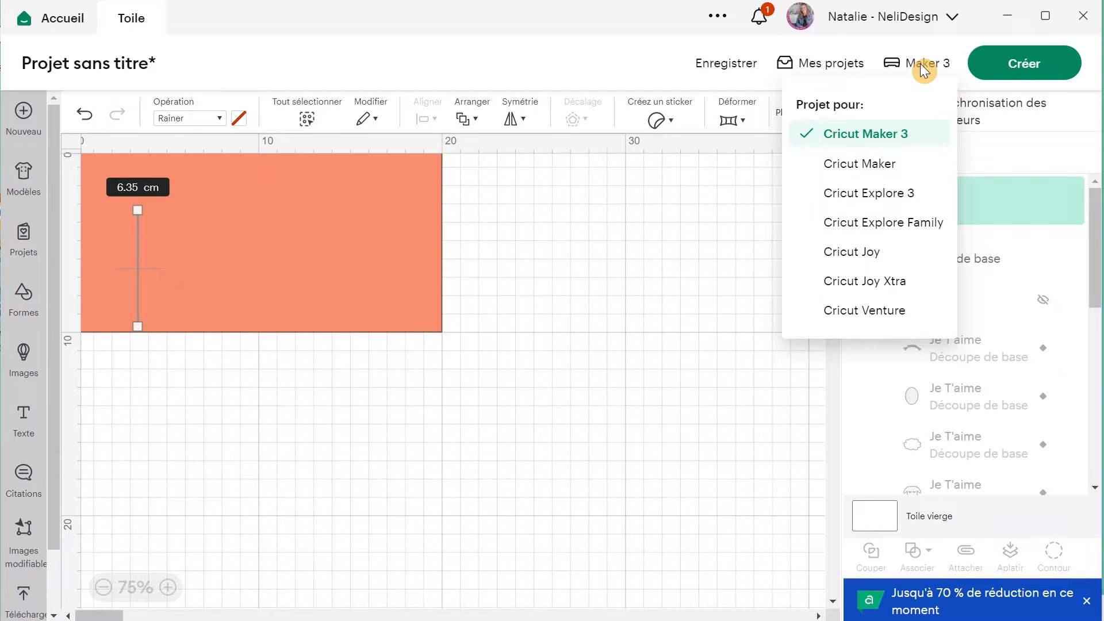
{"action": "left_click", "coordinate": [861, 282]}
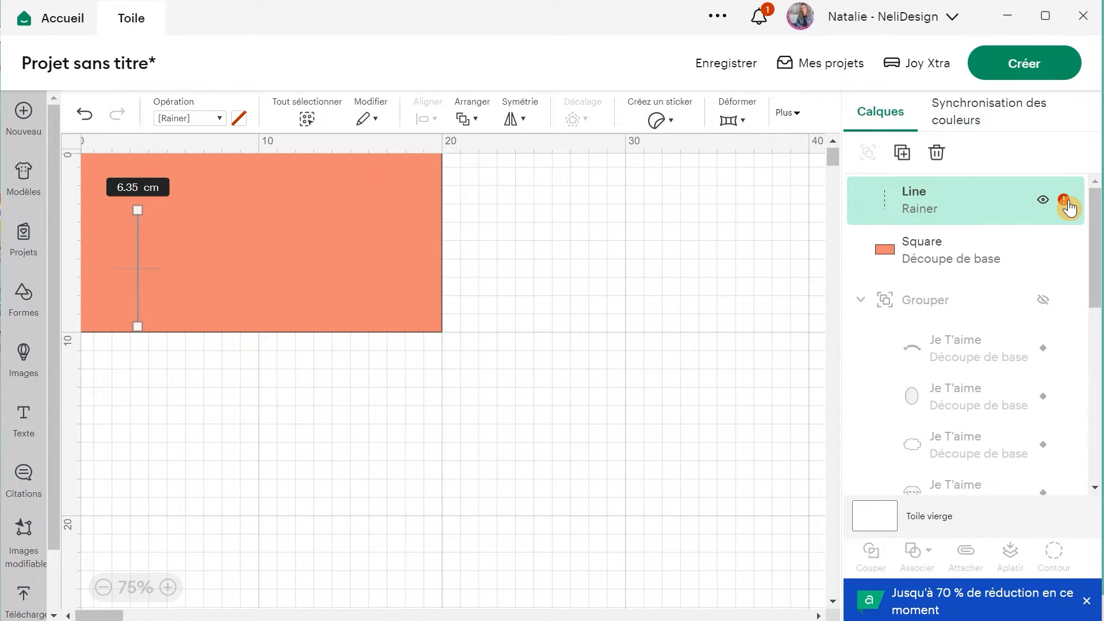
{"action": "left_click", "coordinate": [1065, 201]}
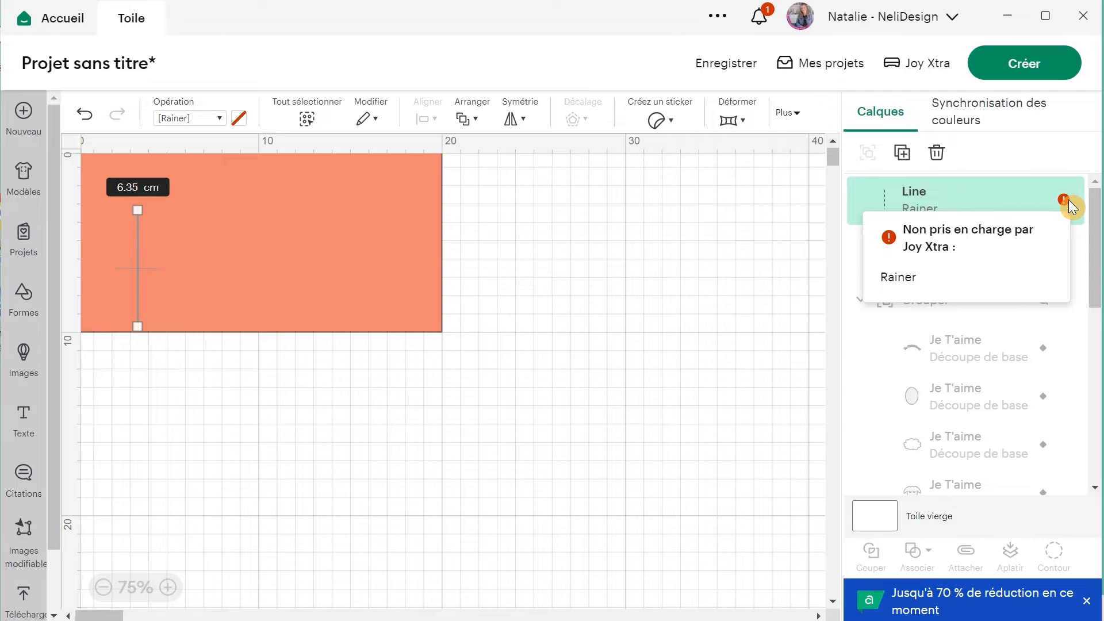
{"action": "left_click", "coordinate": [1067, 202]}
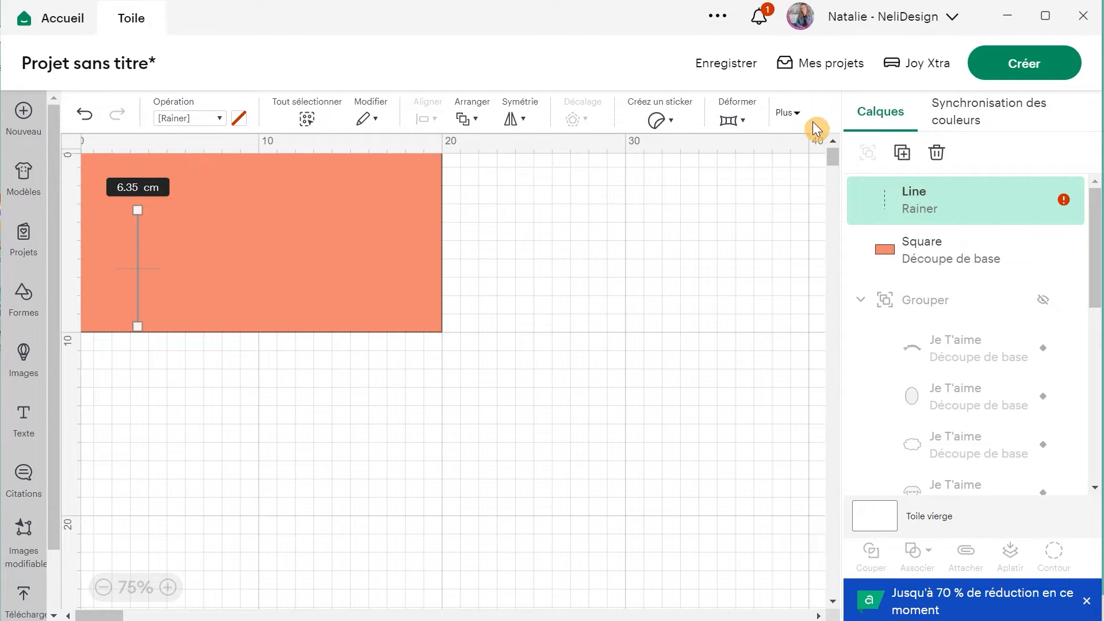
Step: Set the score line's height to 10 cm and its position to X 10 and Y 0
{"action": "left_click", "coordinate": [795, 119]}
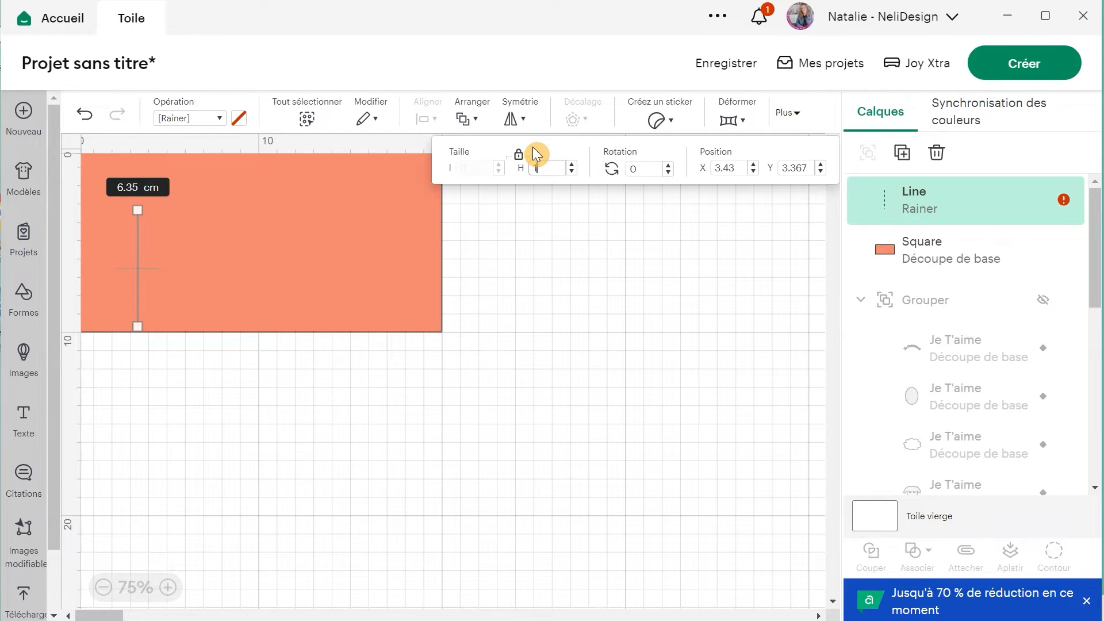
{"action": "type", "text": "10"}
{"action": "key", "text": "Return"}
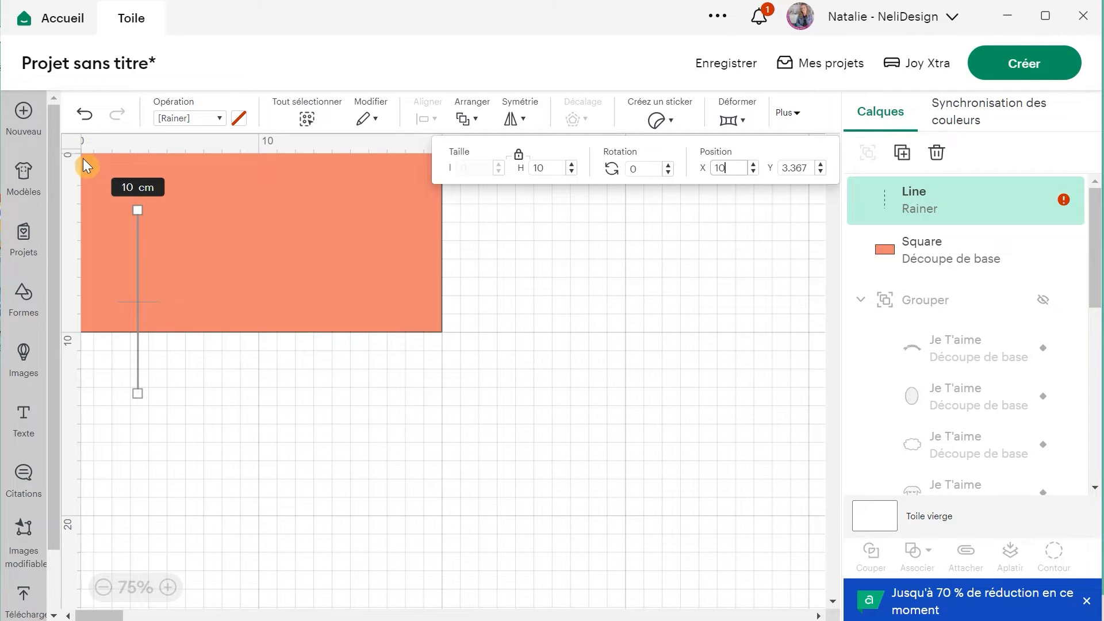
{"action": "left_click", "coordinate": [786, 165]}
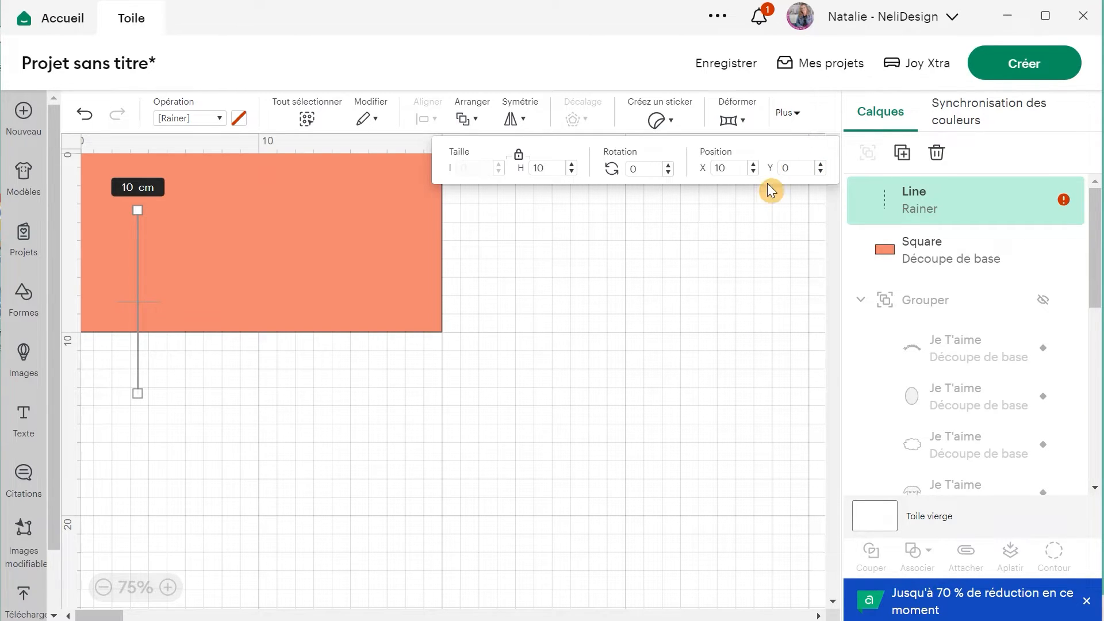
{"action": "left_click", "coordinate": [746, 240]}
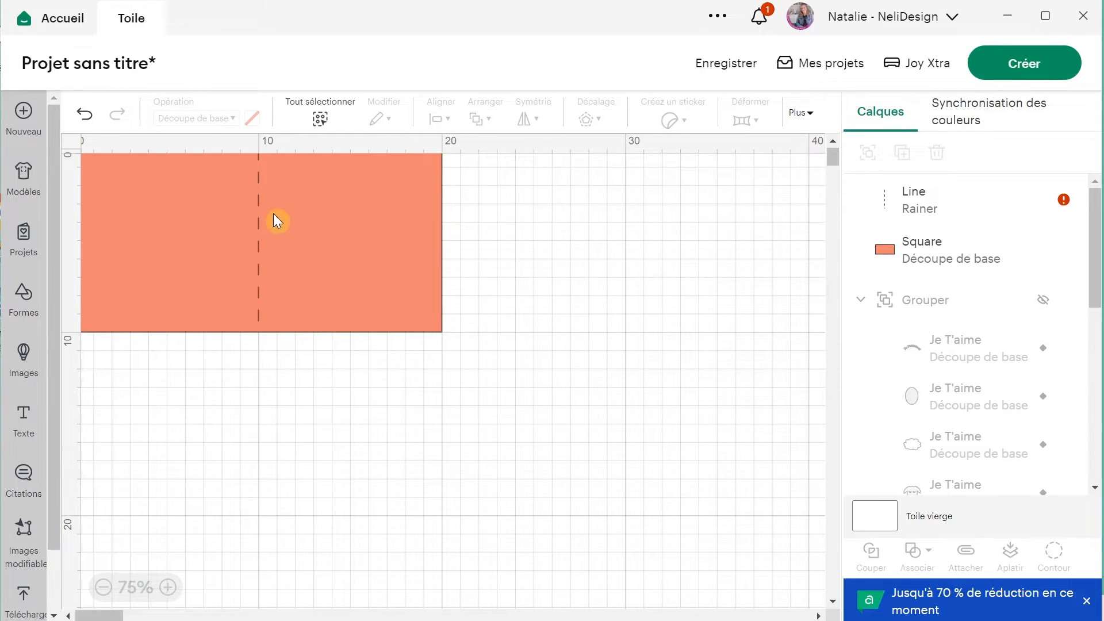
Step: Shift the score line off the fold, select it with the rectangle, move both inward on the canvas and align them with Centrer
{"action": "left_click_drag", "start_coordinate": [259, 241], "coordinate": [330, 233]}
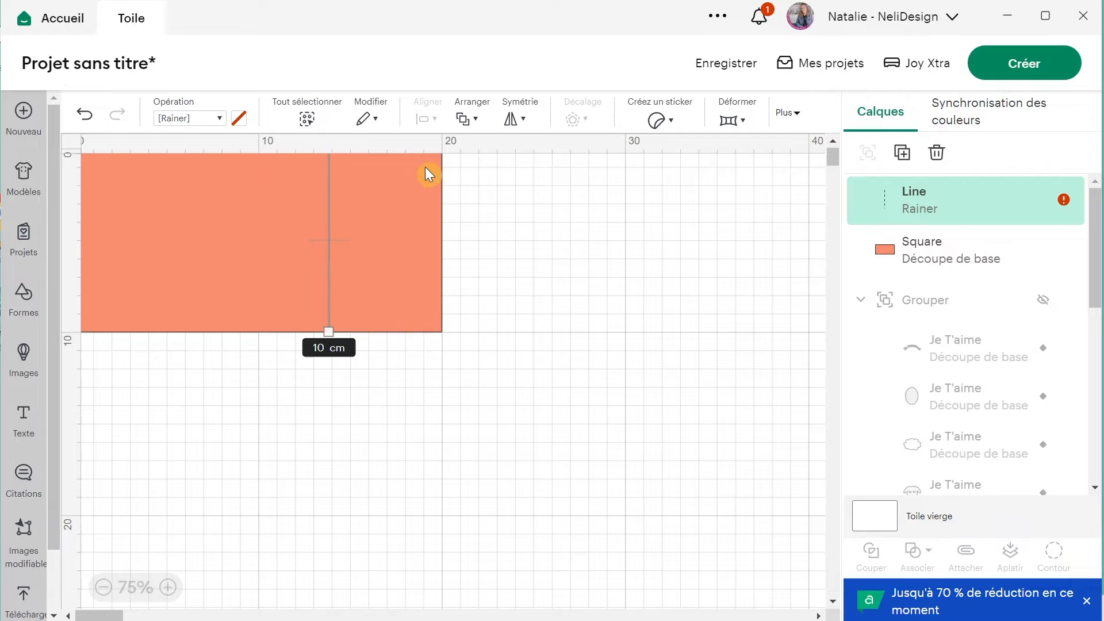
{"action": "left_click", "coordinate": [395, 373]}
{"action": "left_click_drag", "start_coordinate": [389, 386], "coordinate": [86, 201]}
{"action": "left_click_drag", "start_coordinate": [217, 246], "coordinate": [331, 309]}
{"action": "left_click", "coordinate": [419, 116]}
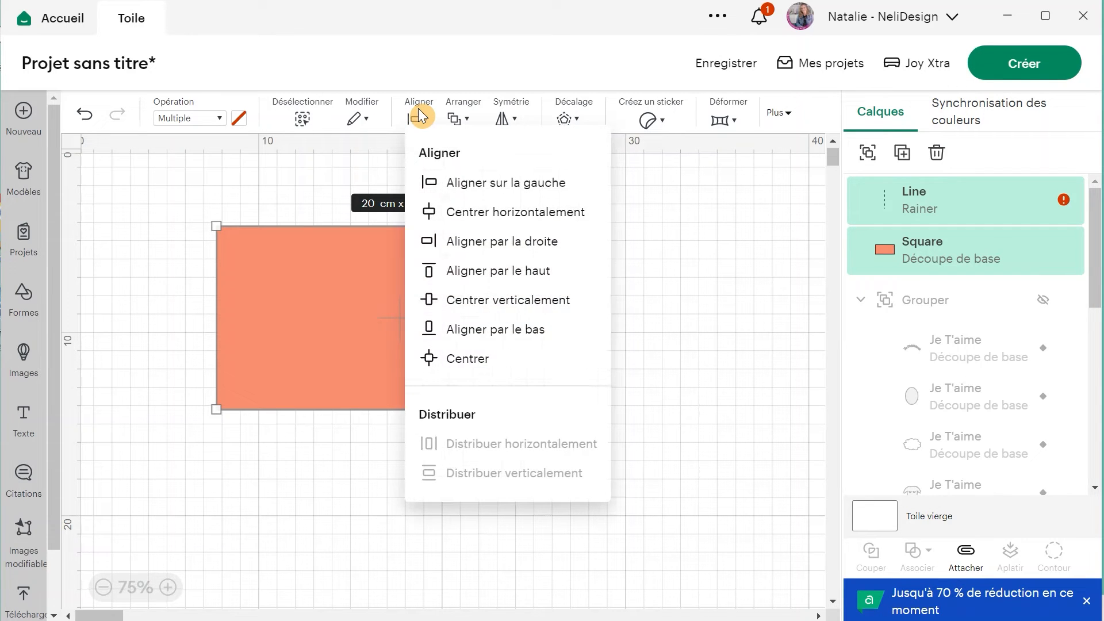
{"action": "left_click", "coordinate": [443, 356]}
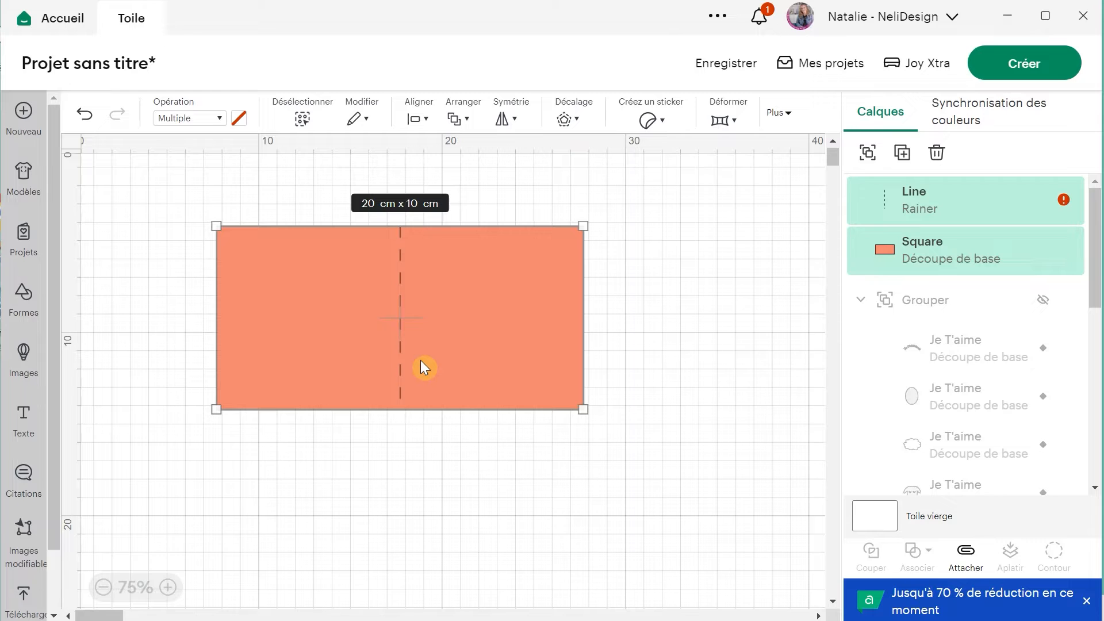
{"action": "left_click", "coordinate": [613, 376]}
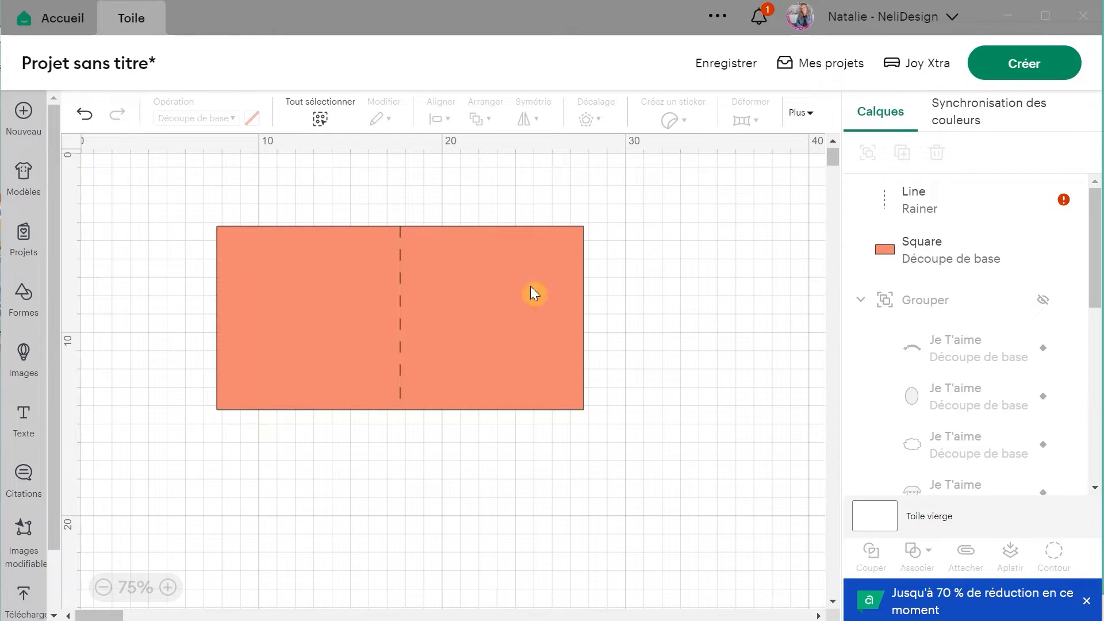
Step: Change the line layer's operation from Rainer to Foil, and toggle the layer's visibility off and on again
{"action": "left_click", "coordinate": [973, 205]}
{"action": "left_click", "coordinate": [220, 121]}
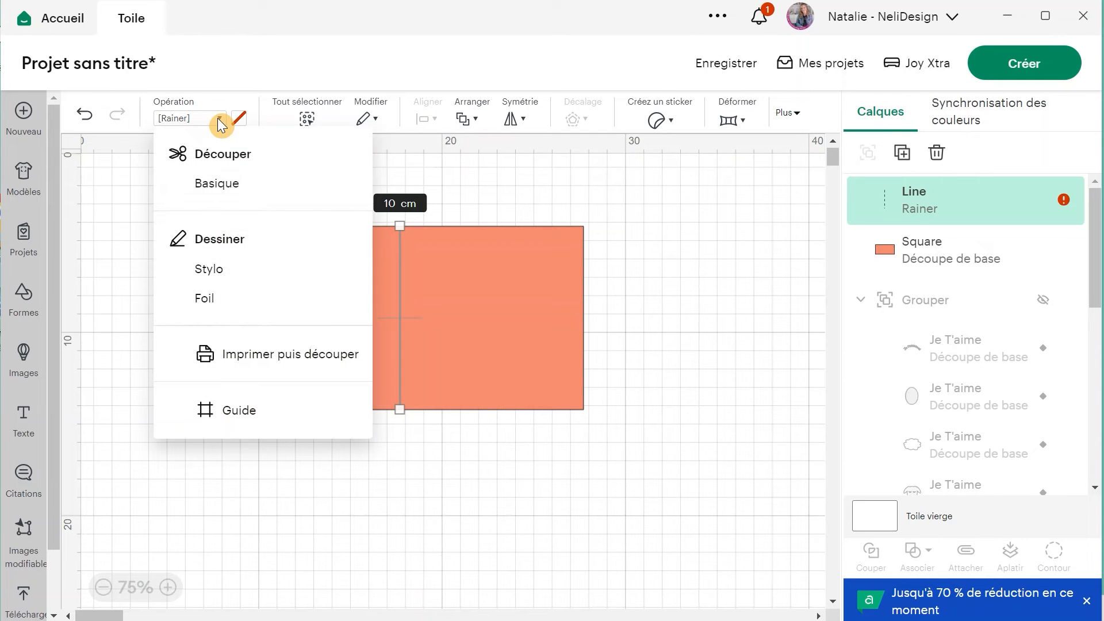
{"action": "left_click", "coordinate": [226, 297]}
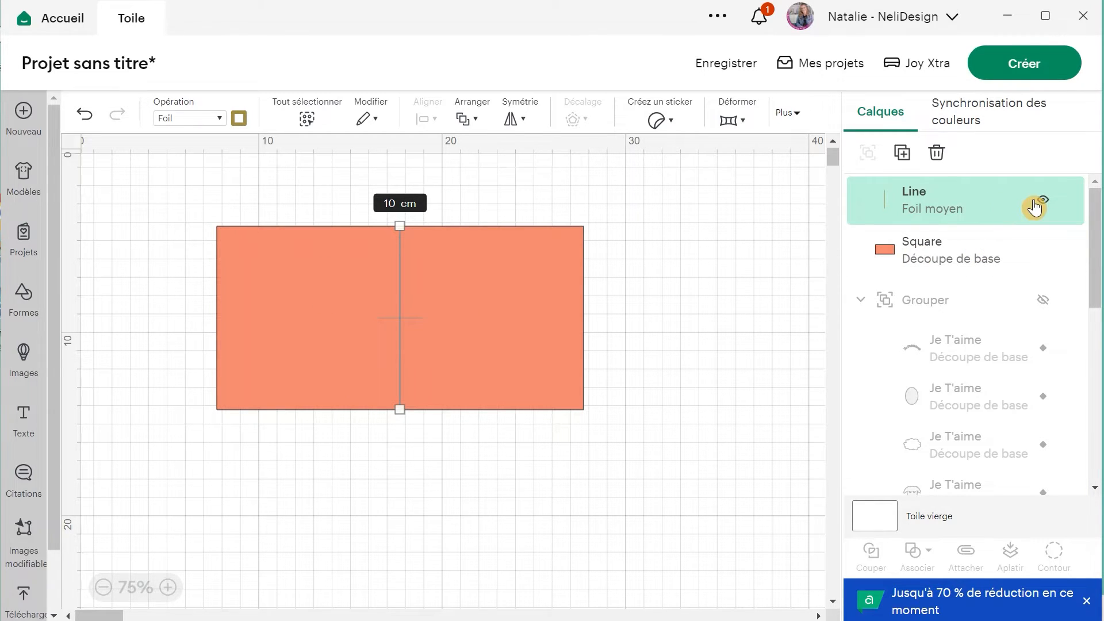
{"action": "left_click", "coordinate": [1045, 202]}
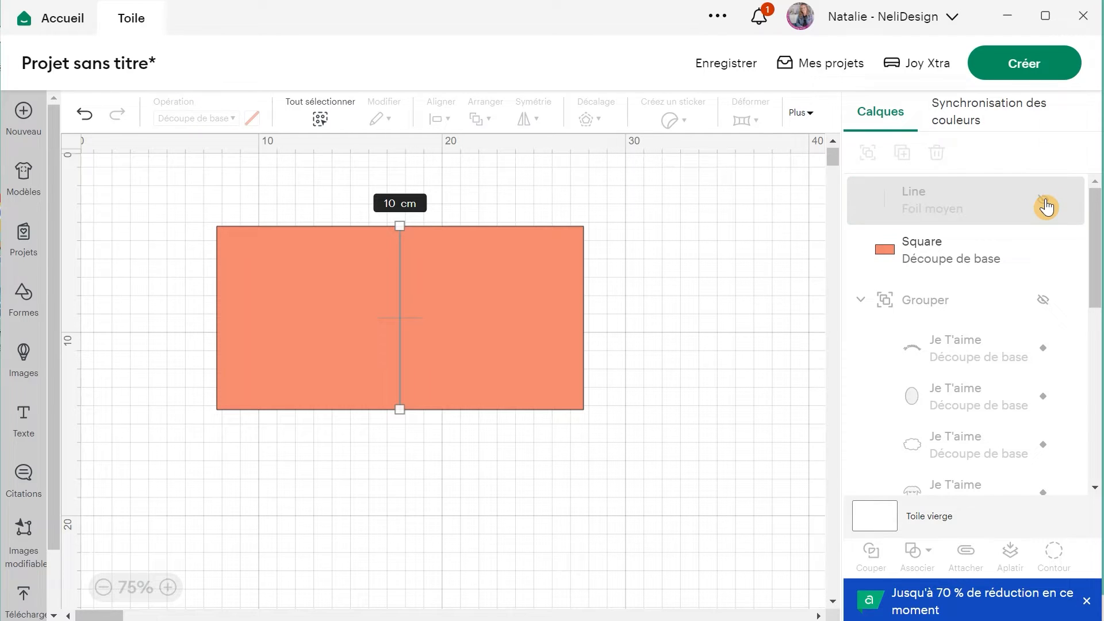
{"action": "left_click", "coordinate": [1045, 205]}
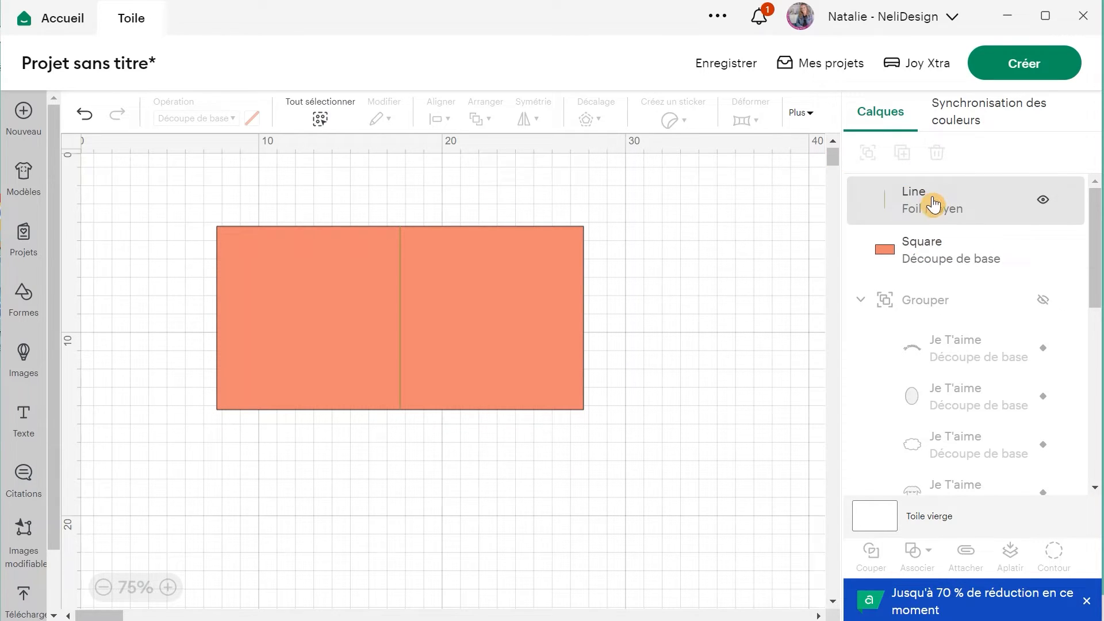
Step: Attach the foil line to the salmon-orange rectangle
{"action": "left_click", "coordinate": [937, 218]}
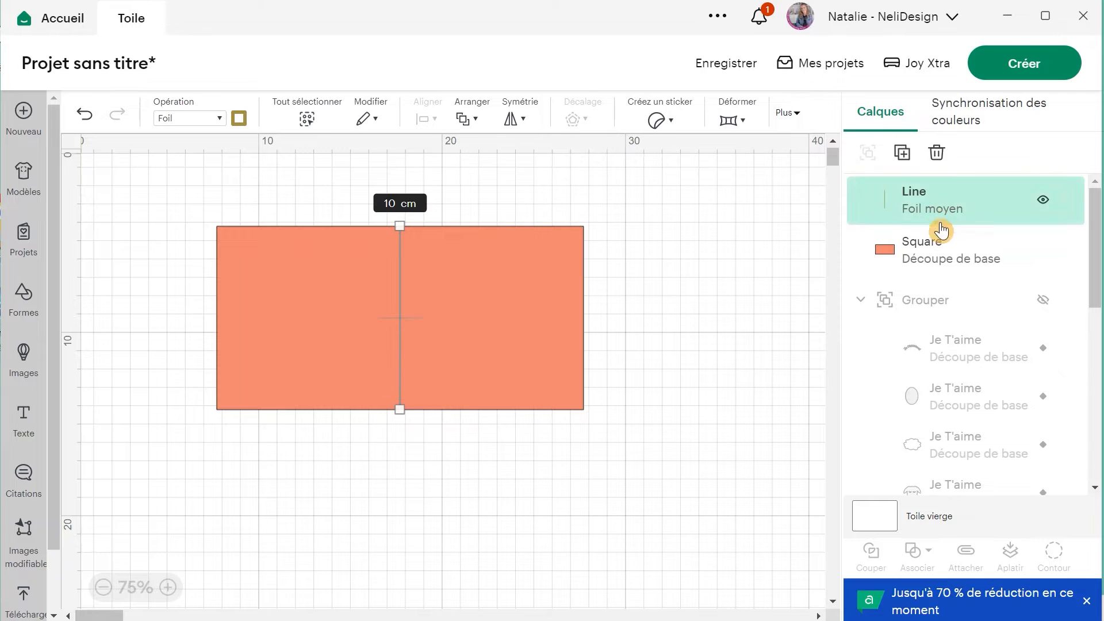
{"action": "left_click", "coordinate": [944, 249], "text": "shift"}
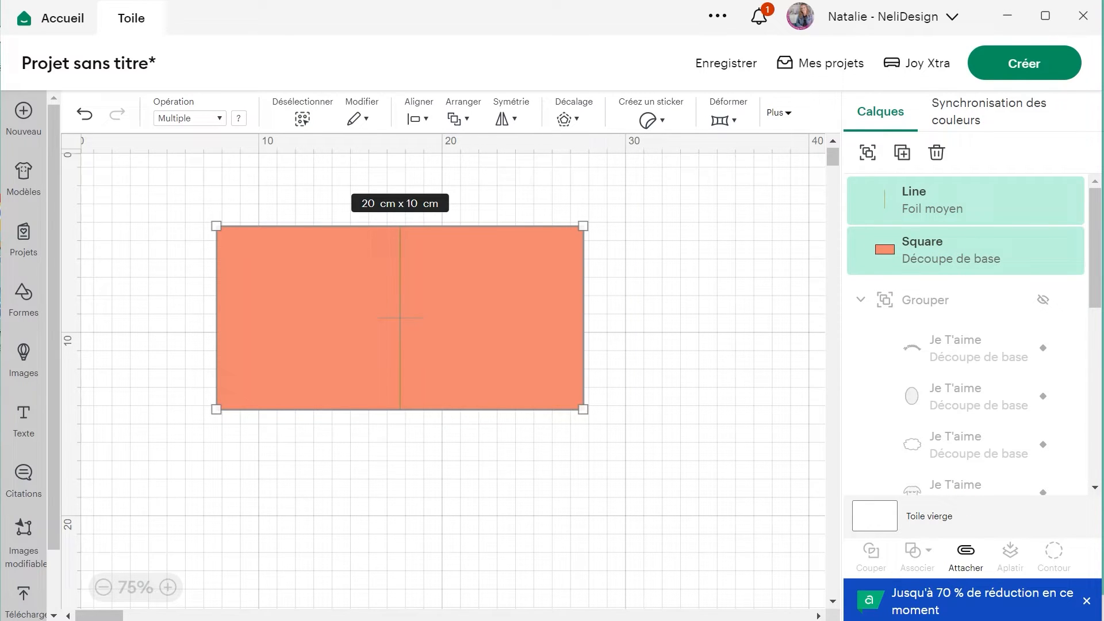
{"action": "left_click", "coordinate": [972, 568]}
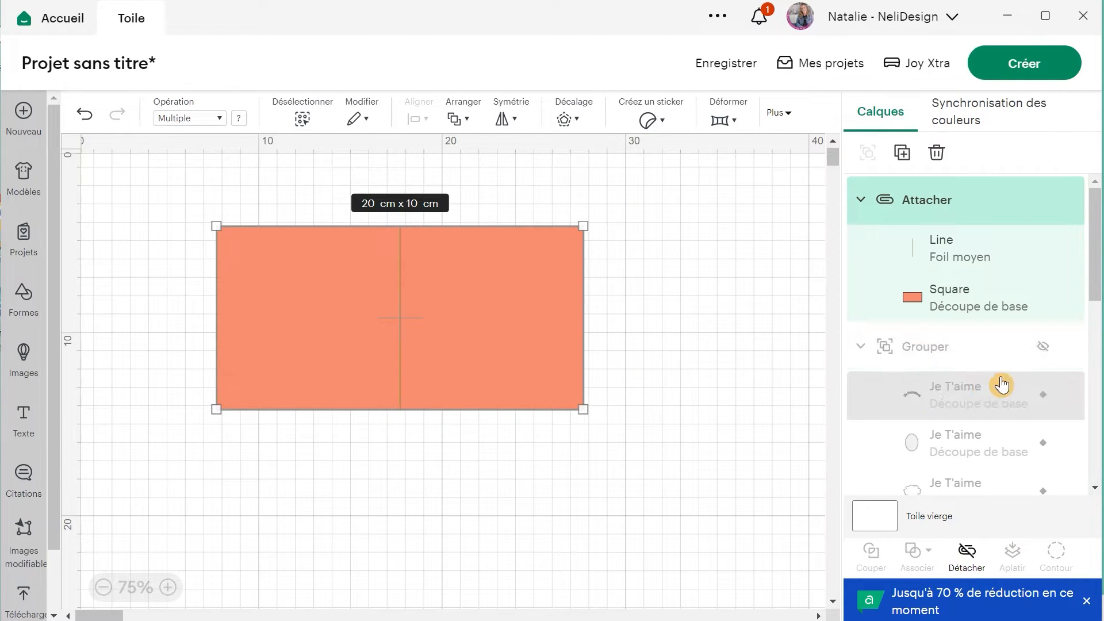
Step: Unhide the sheep group and send the attached rectangle and line behind everything (Faire passer tout derrière)
{"action": "left_click", "coordinate": [1043, 351]}
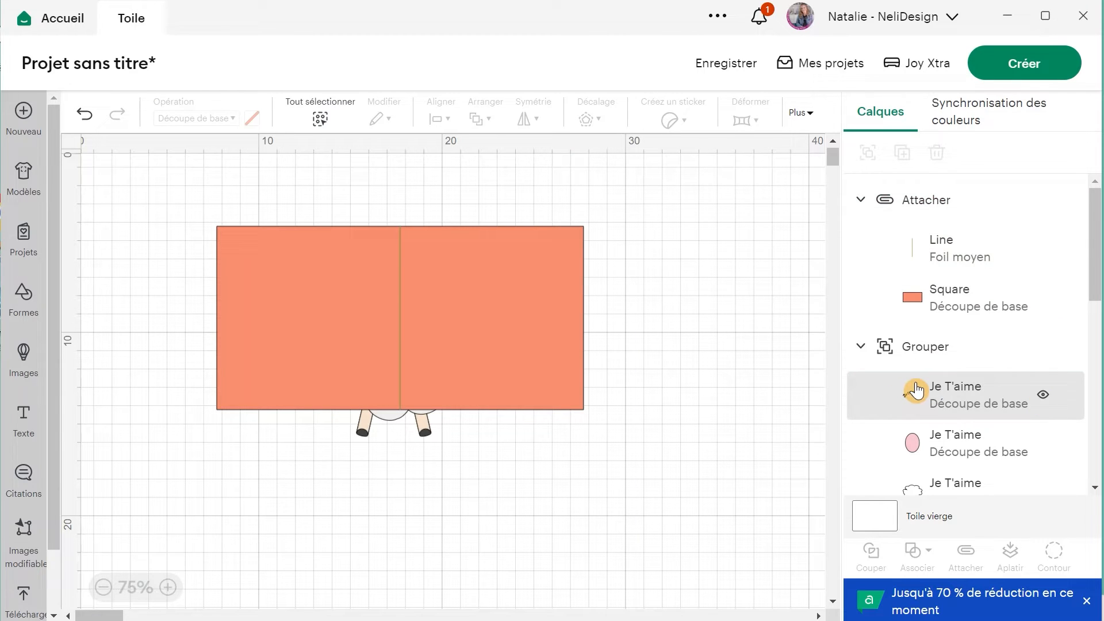
{"action": "left_click", "coordinate": [917, 216]}
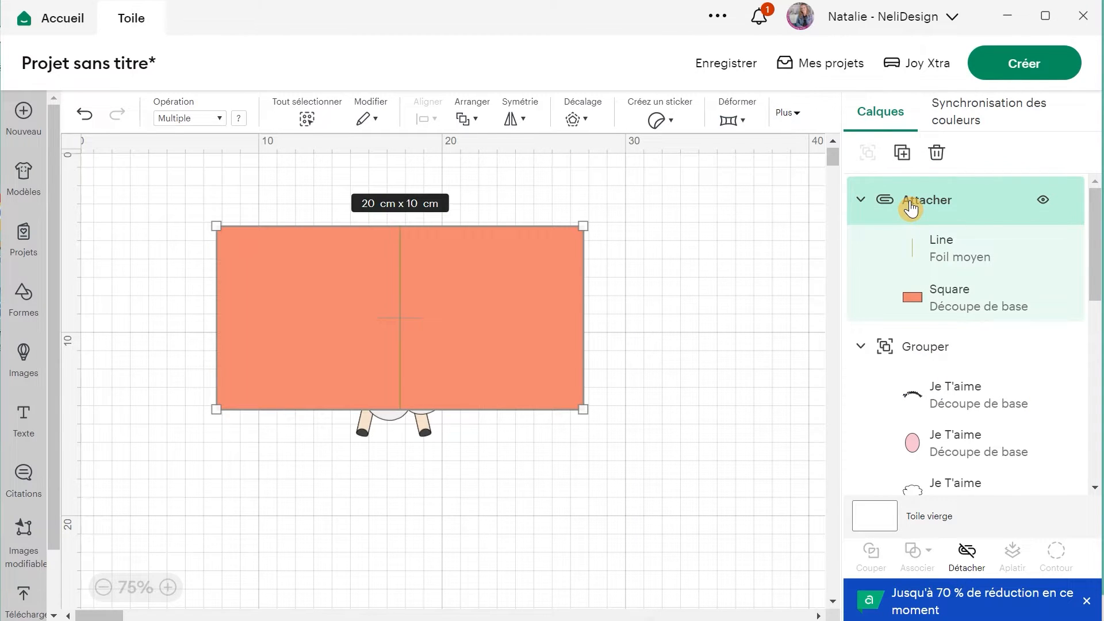
{"action": "right_click", "coordinate": [912, 210]}
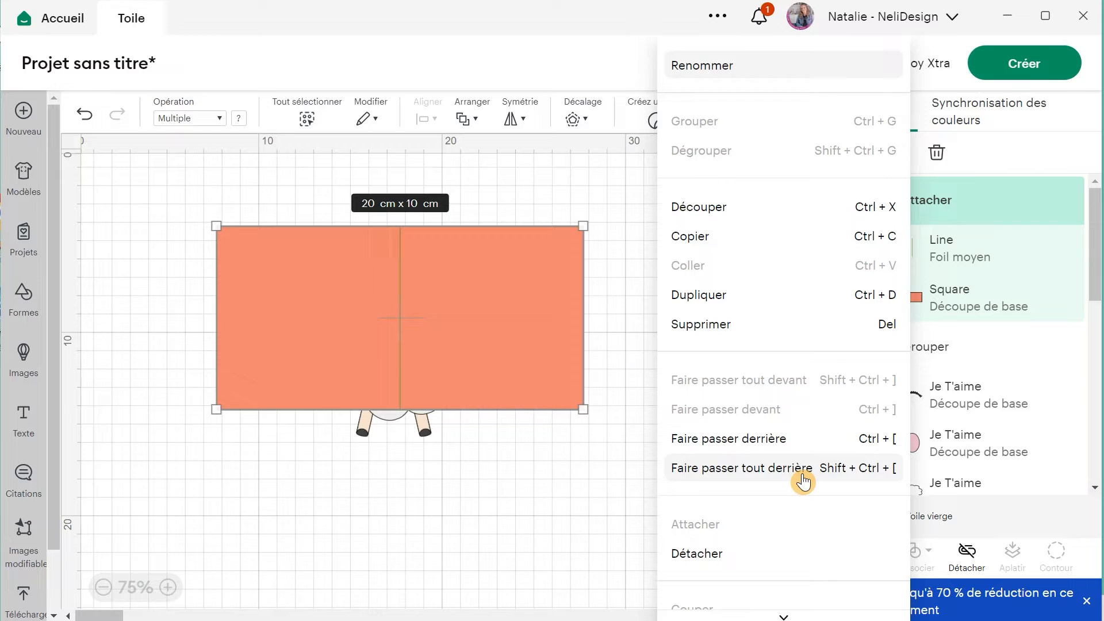
{"action": "left_click", "coordinate": [771, 478]}
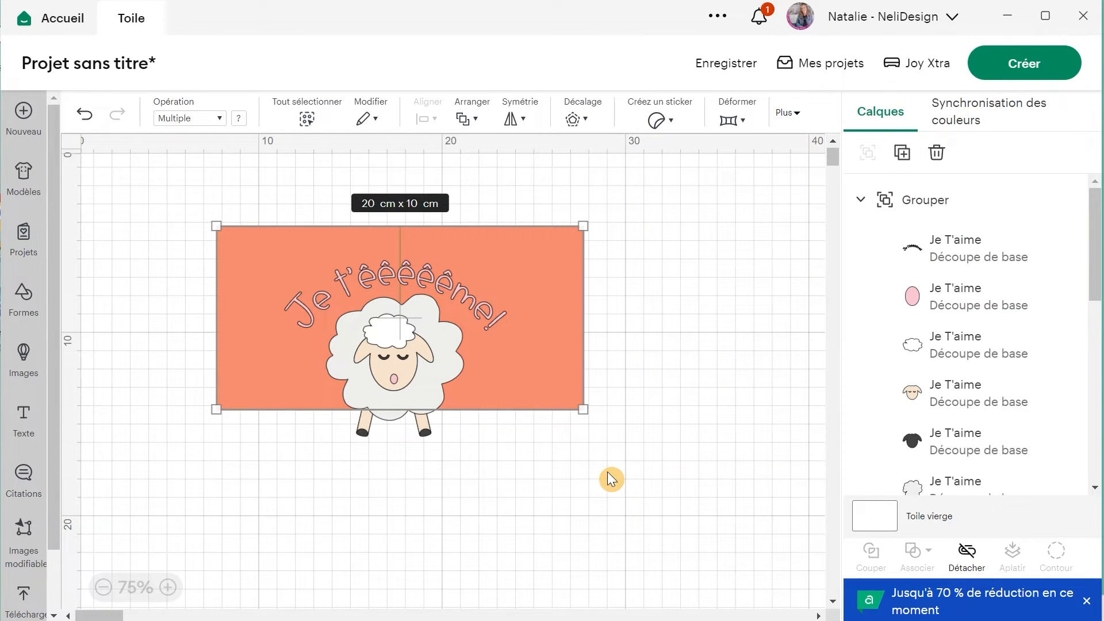
Step: Move the sheep group onto the card's right half and shrink it to about 9.2 cm wide, placed at about X 18.1, Y 5.6
{"action": "left_click_drag", "start_coordinate": [454, 369], "coordinate": [543, 330]}
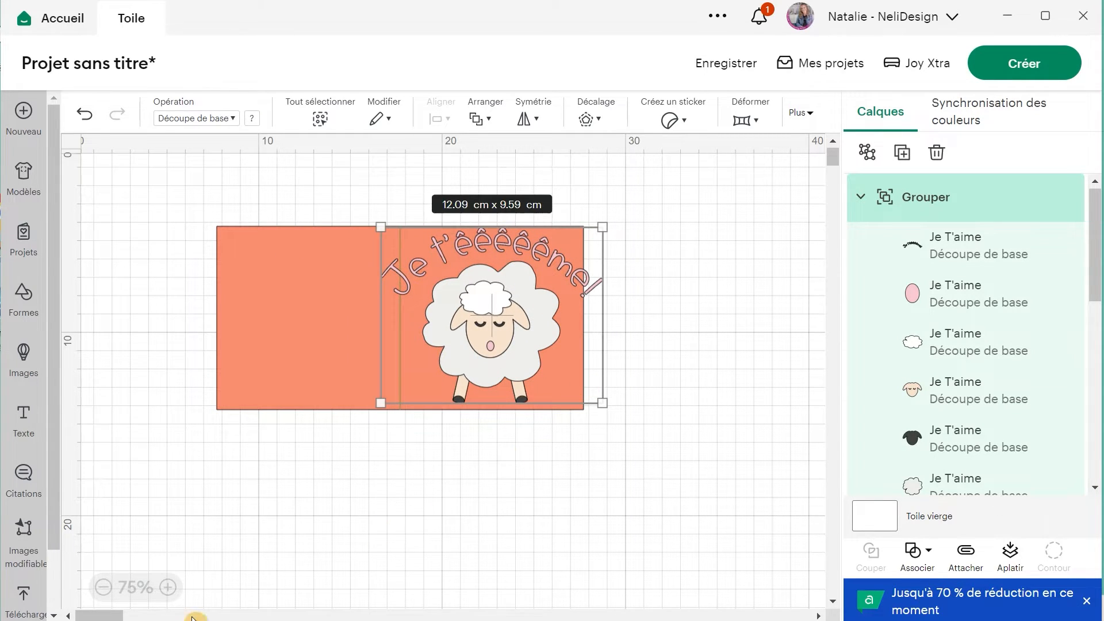
{"action": "scroll", "coordinate": [496, 312], "scroll_direction": "up", "scroll_amount": 4}
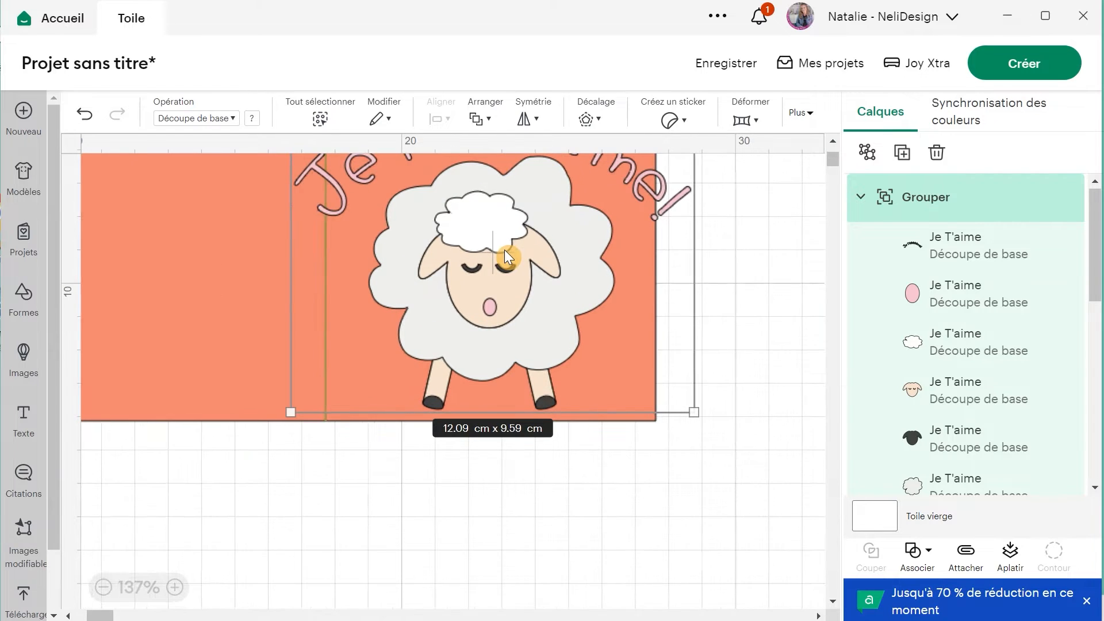
{"action": "scroll", "coordinate": [505, 250], "scroll_direction": "up", "scroll_amount": 3}
{"action": "scroll", "coordinate": [505, 250], "scroll_direction": "down", "scroll_amount": 2}
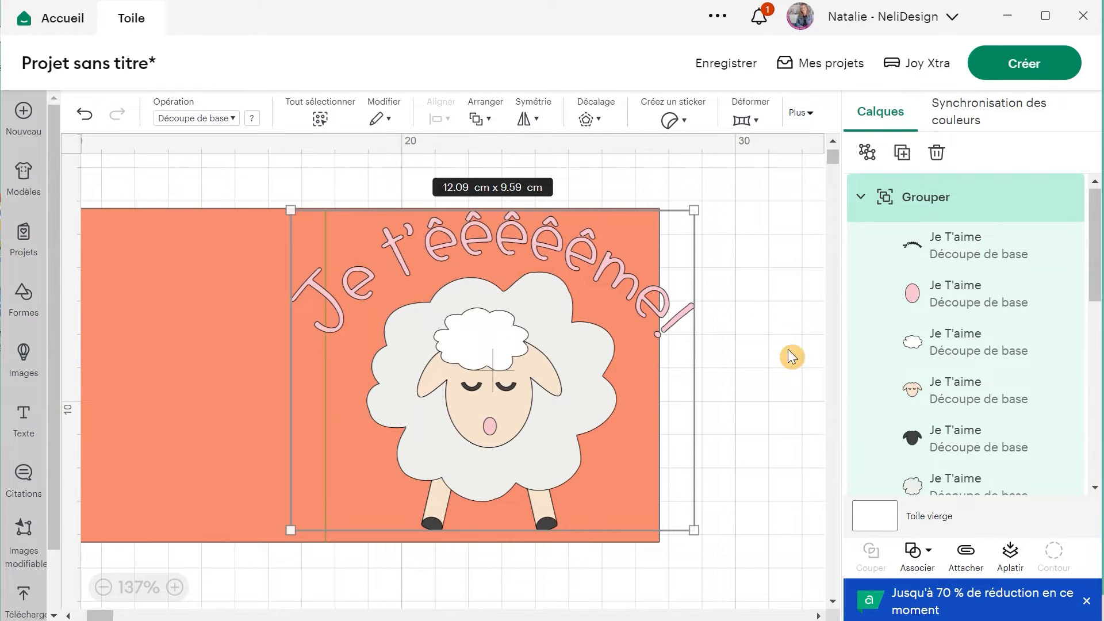
{"action": "left_click_drag", "start_coordinate": [694, 210], "coordinate": [634, 245]}
{"action": "left_click_drag", "start_coordinate": [287, 530], "coordinate": [361, 496]}
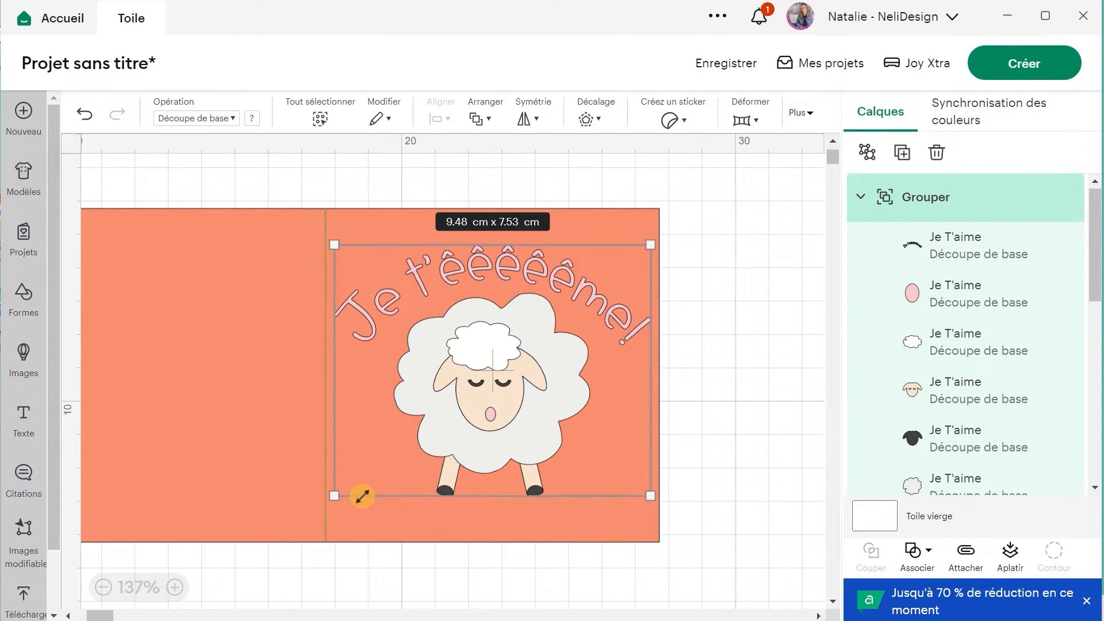
{"action": "left_click_drag", "start_coordinate": [645, 242], "coordinate": [637, 248]}
{"action": "left_click_drag", "start_coordinate": [550, 402], "coordinate": [554, 403]}
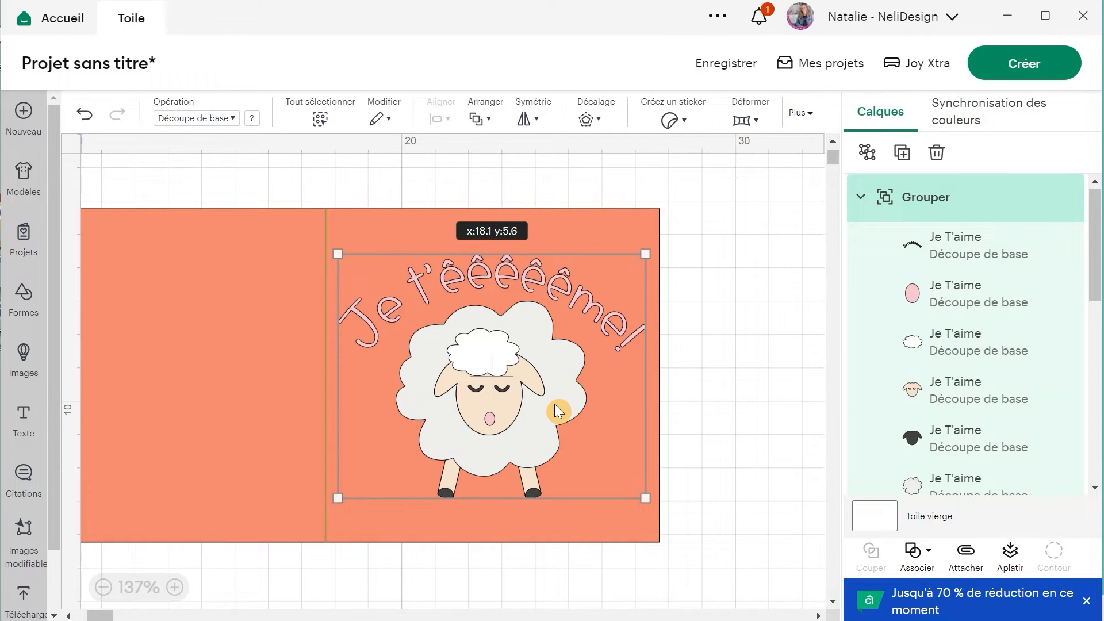
Step: Select the sheep group together with the card and centre them vertically (Centrer verticalement)
{"action": "left_click_drag", "start_coordinate": [709, 557], "coordinate": [513, 295]}
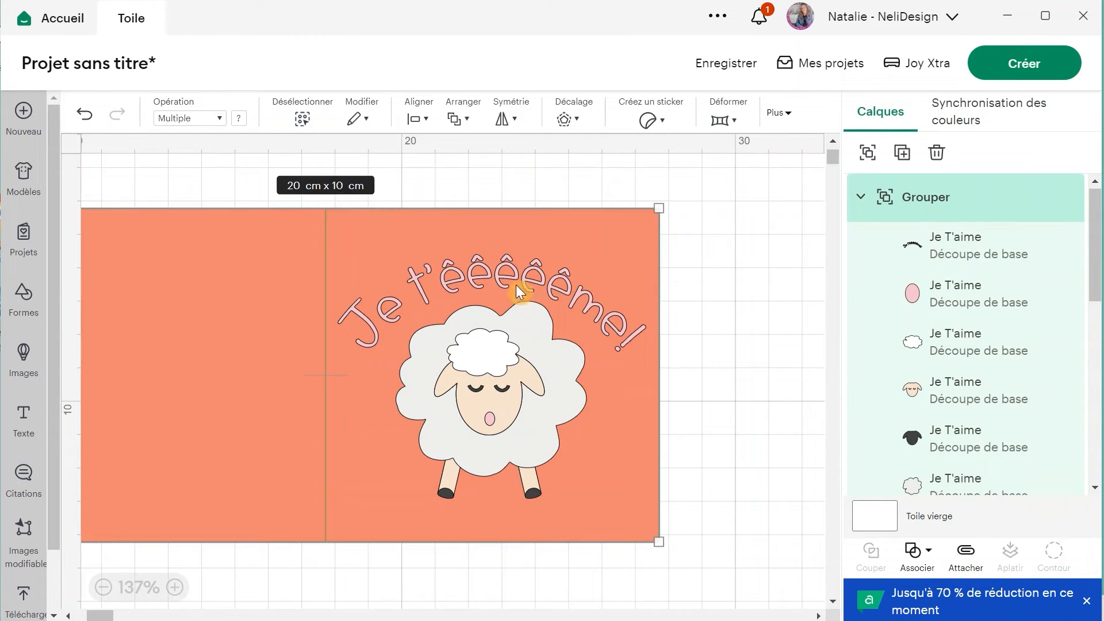
{"action": "left_click", "coordinate": [415, 119]}
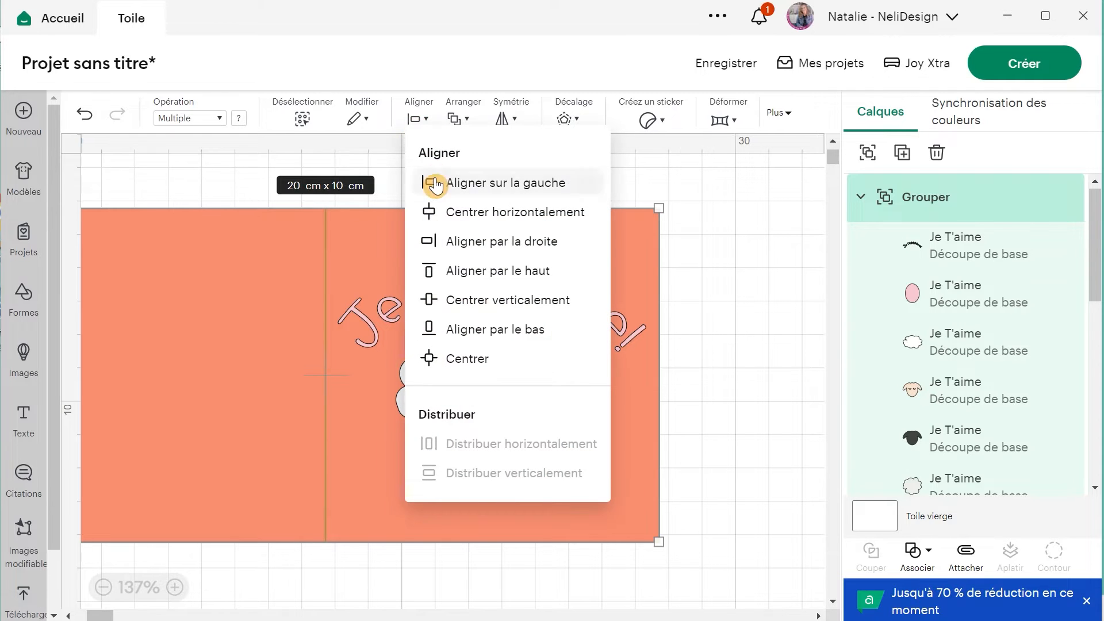
{"action": "left_click", "coordinate": [485, 300]}
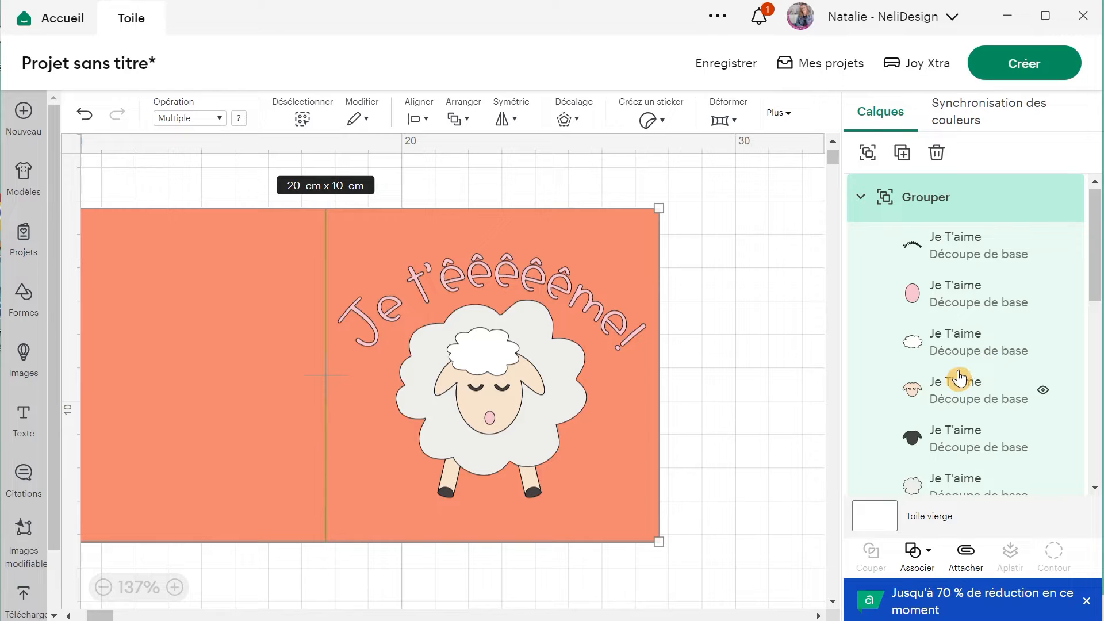
Step: Recolour the sheep's light grey body wool white and its pink mouth in the card's salmon-orange material colour
{"action": "scroll", "coordinate": [959, 378], "scroll_direction": "down", "scroll_amount": 2}
{"action": "left_click", "coordinate": [956, 396]}
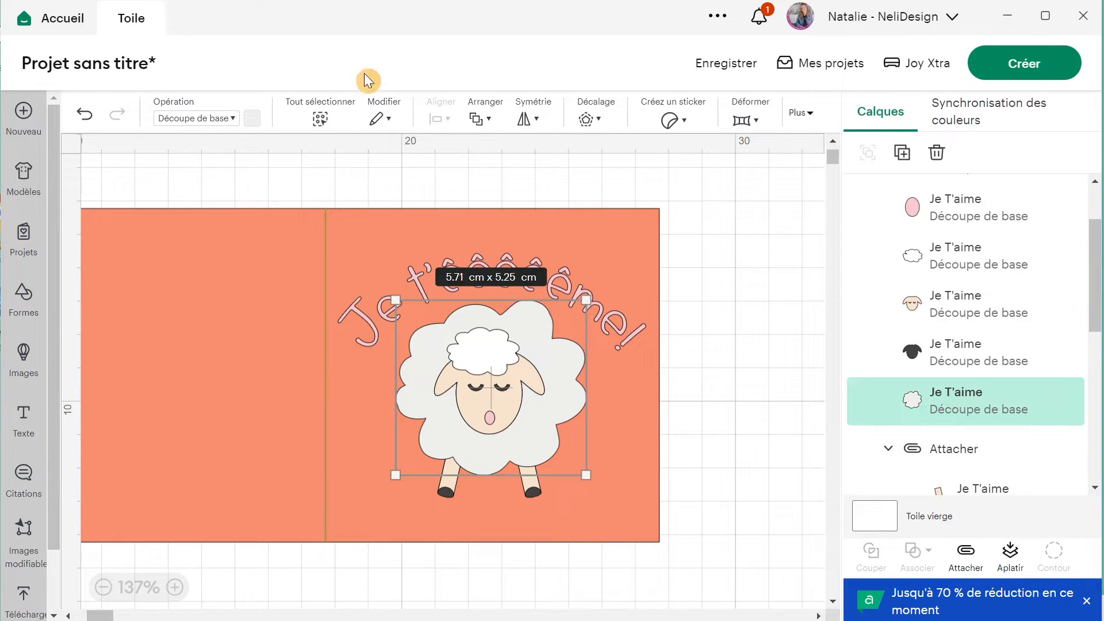
{"action": "left_click", "coordinate": [253, 118]}
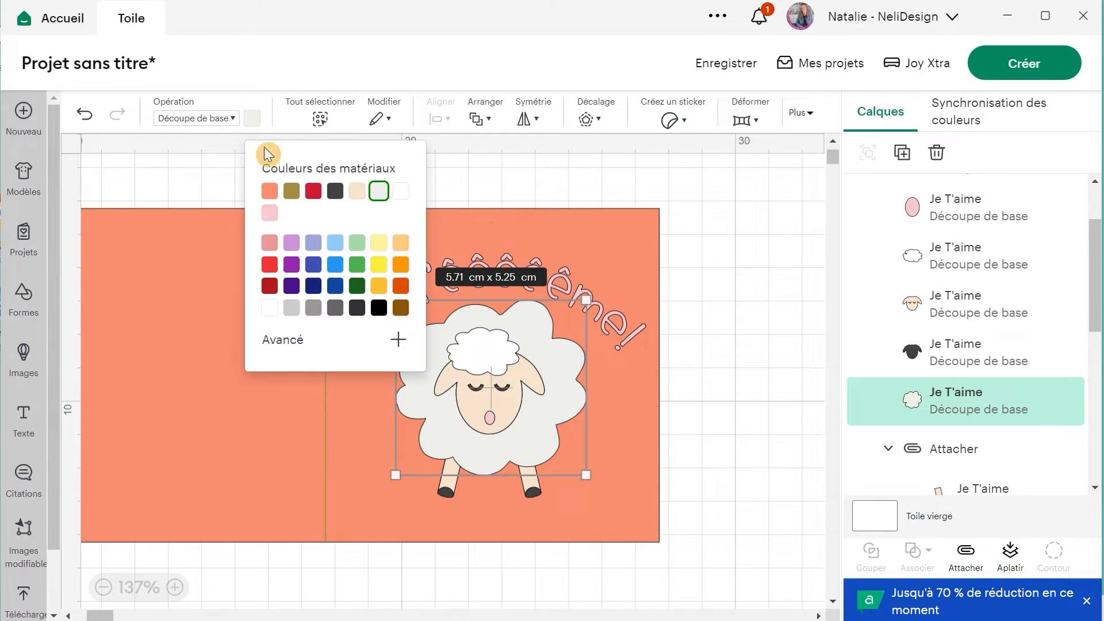
{"action": "left_click", "coordinate": [399, 197]}
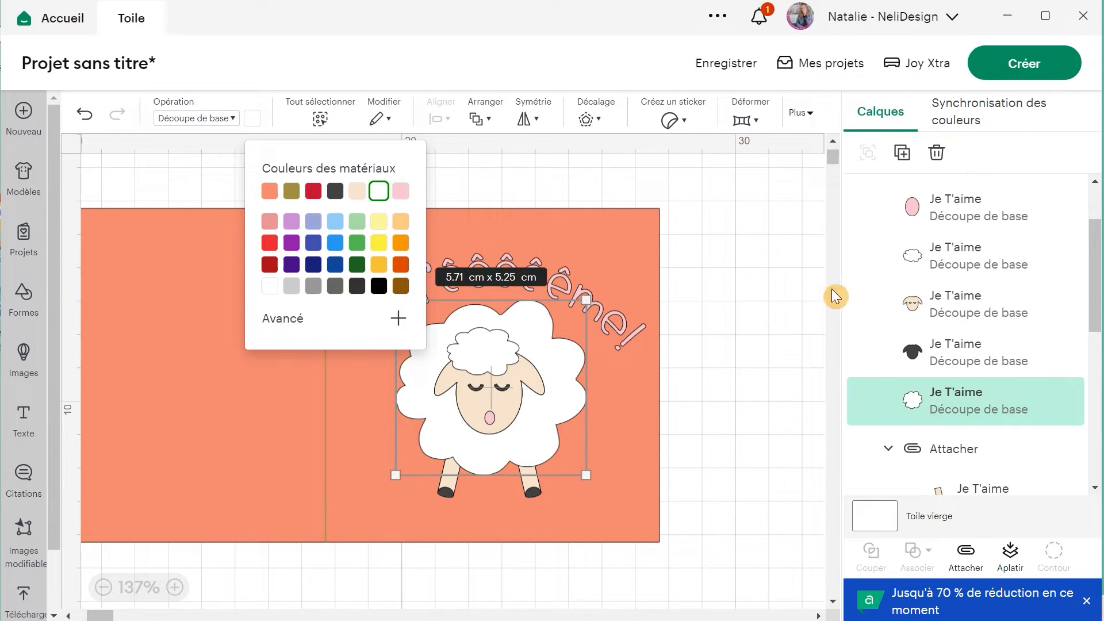
{"action": "left_click", "coordinate": [940, 210]}
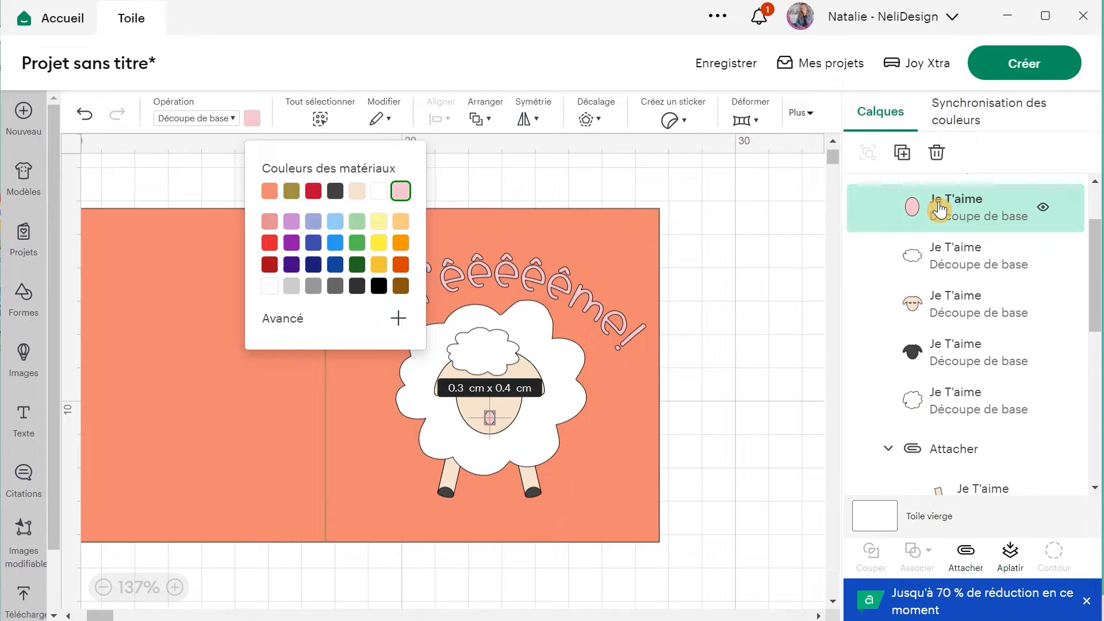
{"action": "left_click", "coordinate": [269, 192]}
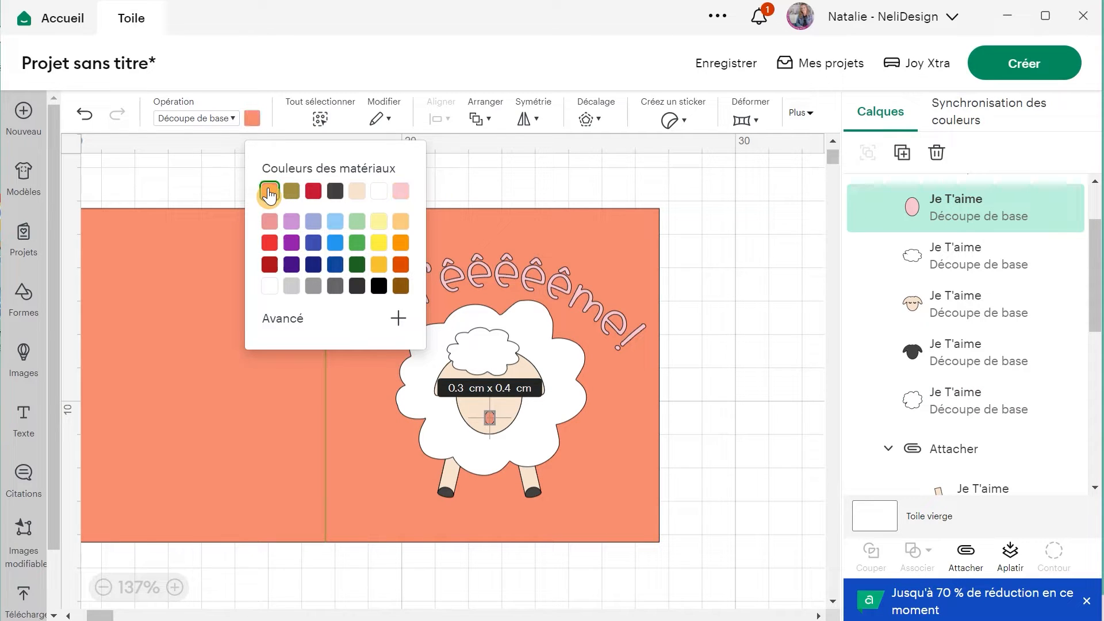
Step: Recolour the curved "Je t'êêêêême!" lettering in the crimson red material colour
{"action": "left_click", "coordinate": [639, 254]}
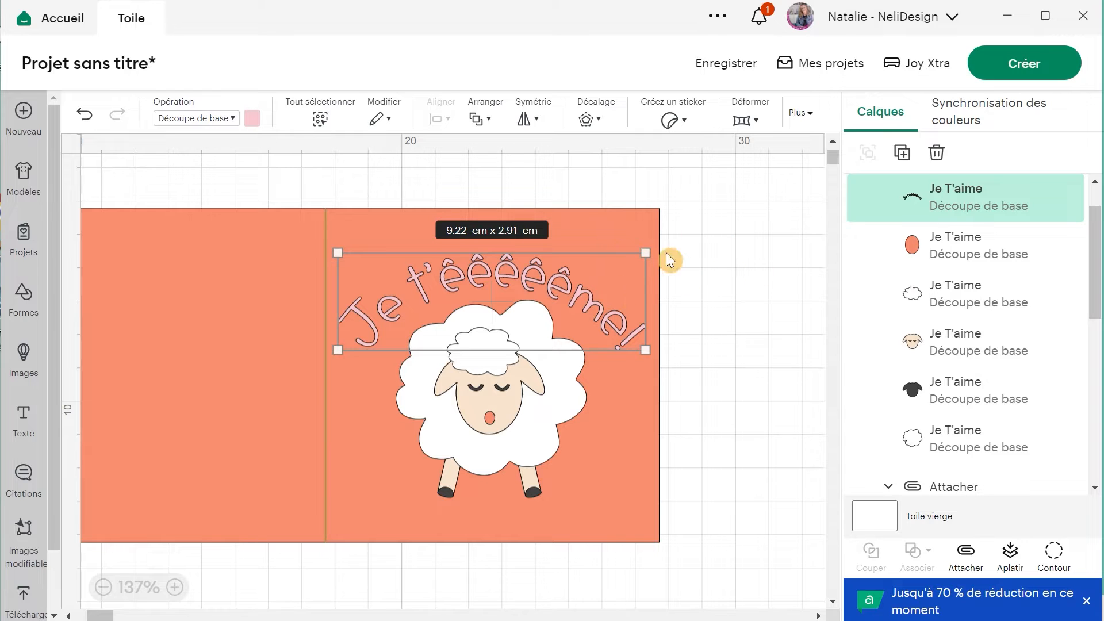
{"action": "scroll", "coordinate": [937, 341], "scroll_direction": "down", "scroll_amount": 3}
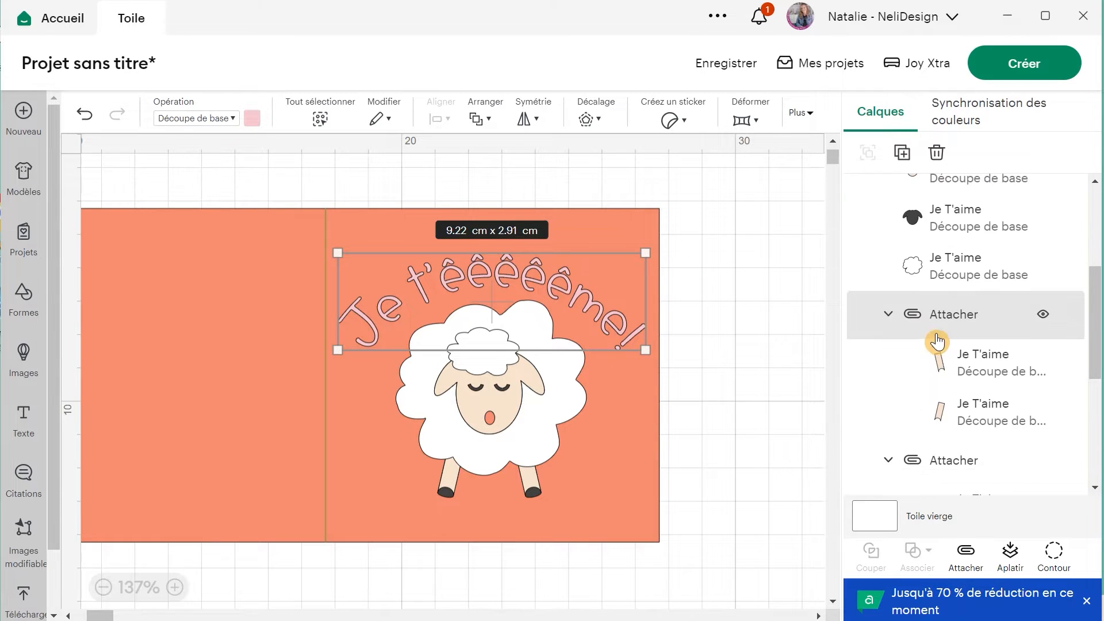
{"action": "scroll", "coordinate": [938, 340], "scroll_direction": "down", "scroll_amount": 1}
{"action": "scroll", "coordinate": [938, 340], "scroll_direction": "up", "scroll_amount": 4}
{"action": "scroll", "coordinate": [939, 341], "scroll_direction": "down", "scroll_amount": 6}
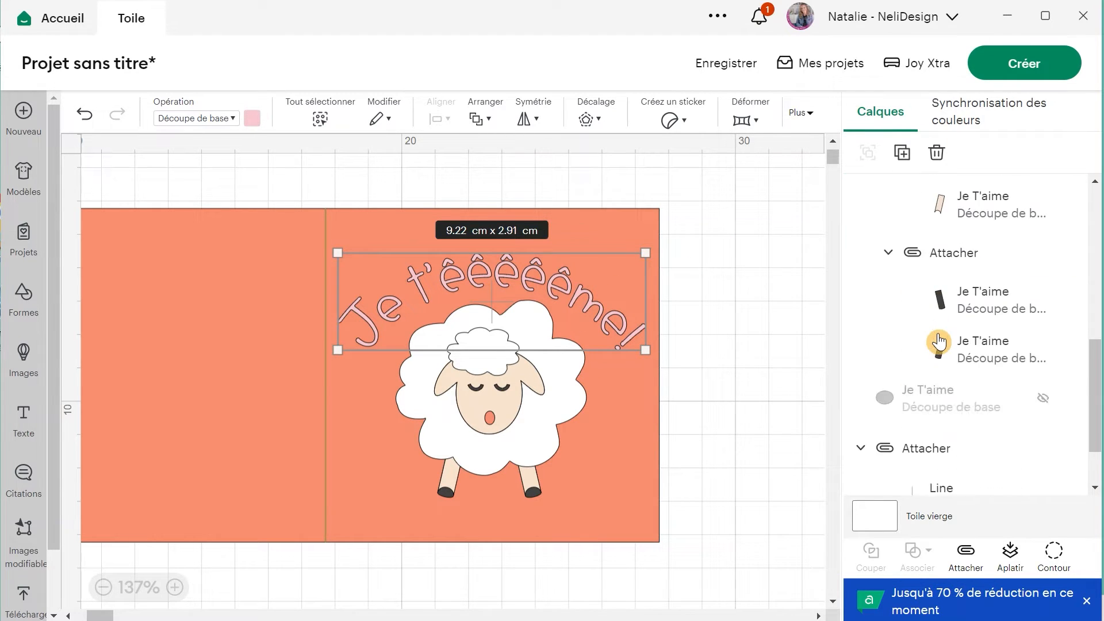
{"action": "scroll", "coordinate": [938, 341], "scroll_direction": "down", "scroll_amount": 2}
{"action": "scroll", "coordinate": [937, 344], "scroll_direction": "up", "scroll_amount": 2}
{"action": "scroll", "coordinate": [938, 344], "scroll_direction": "up", "scroll_amount": 5}
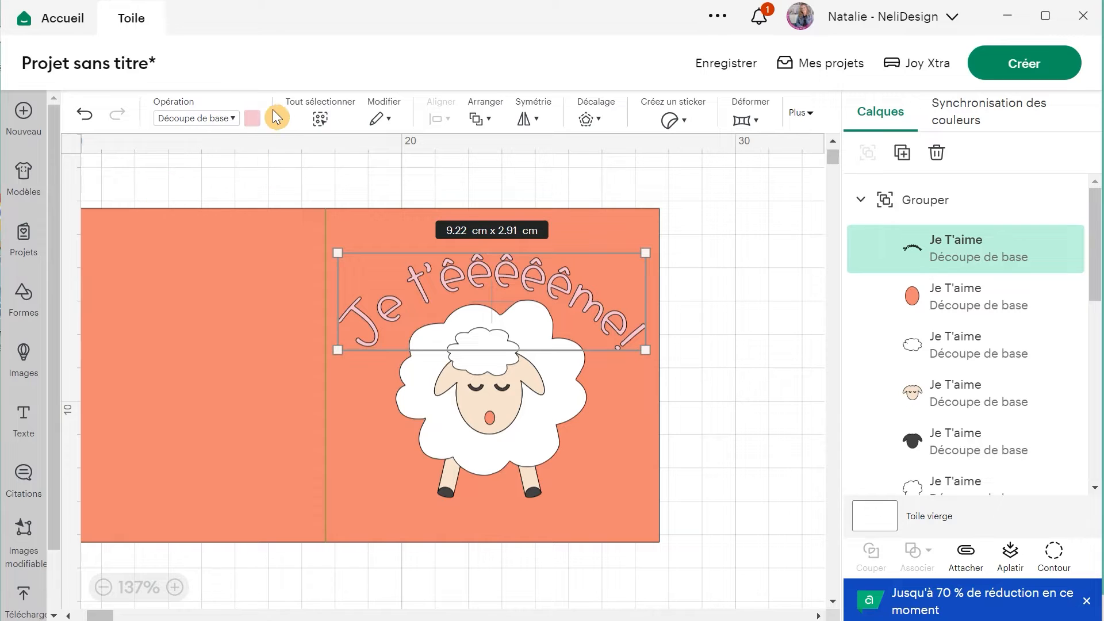
{"action": "left_click", "coordinate": [252, 118]}
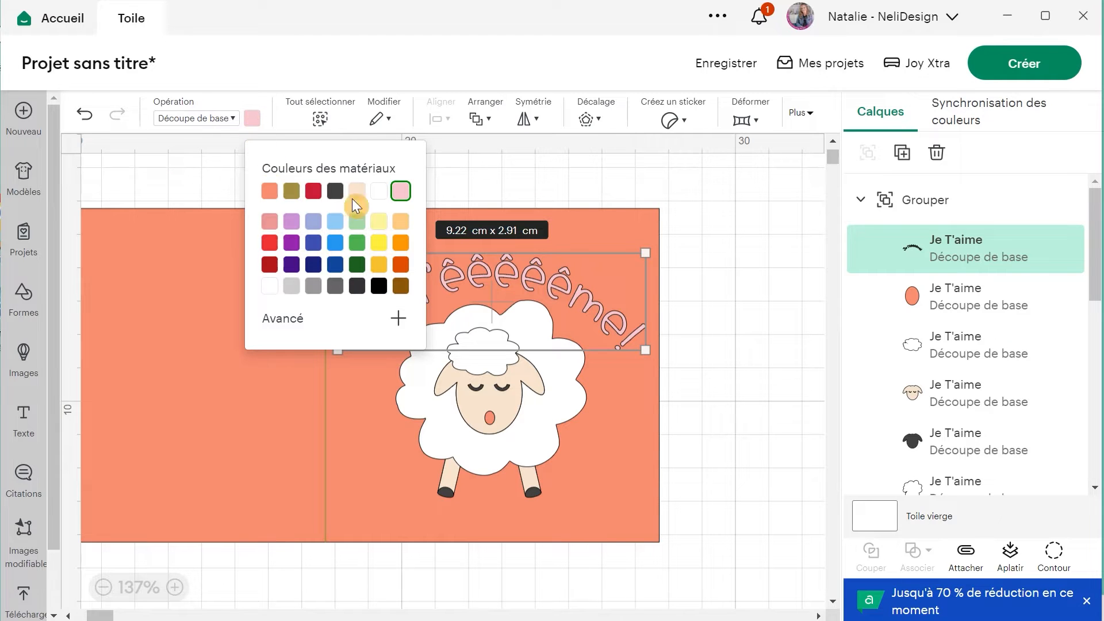
{"action": "left_click", "coordinate": [315, 194]}
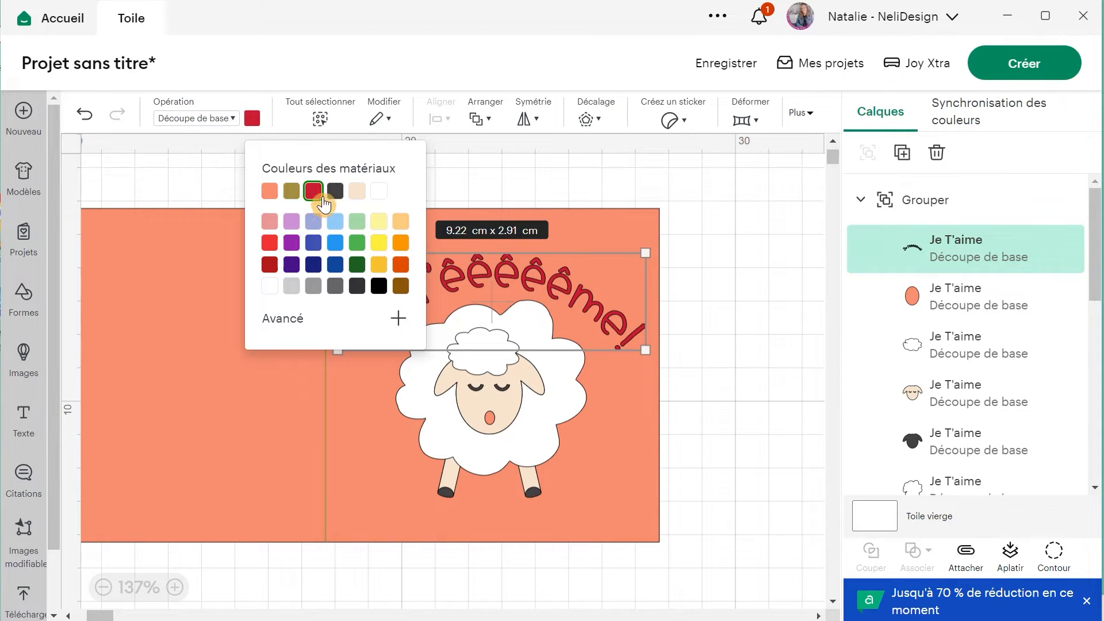
{"action": "left_click", "coordinate": [706, 235]}
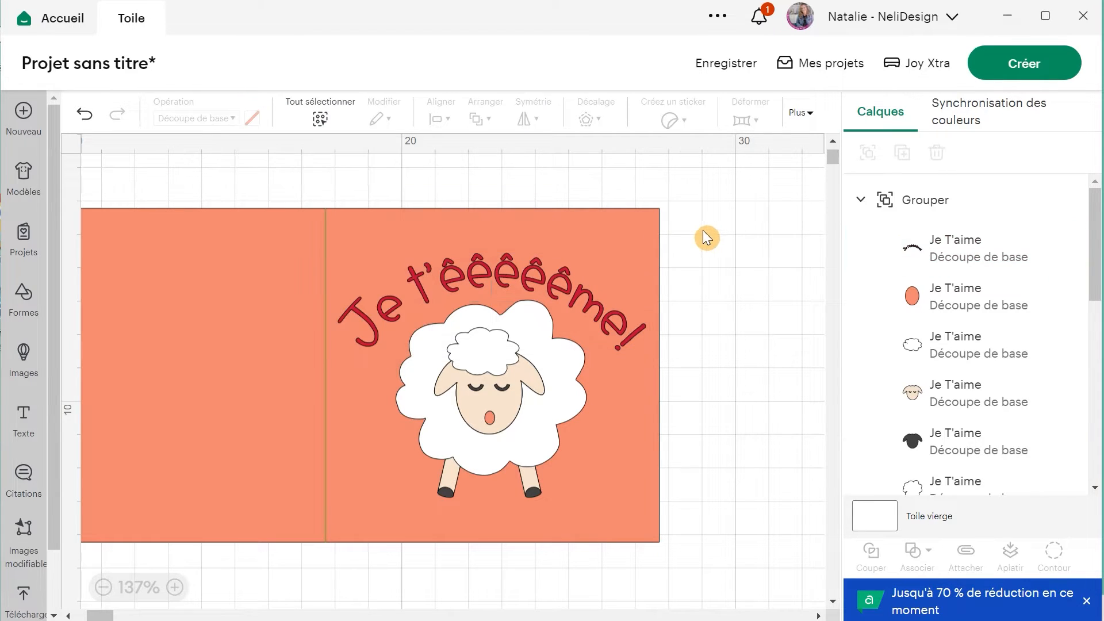
Step: Move the "Je t'êêêêême!" lettering slightly upwards, away from the sheep's wool
{"action": "left_click", "coordinate": [936, 397]}
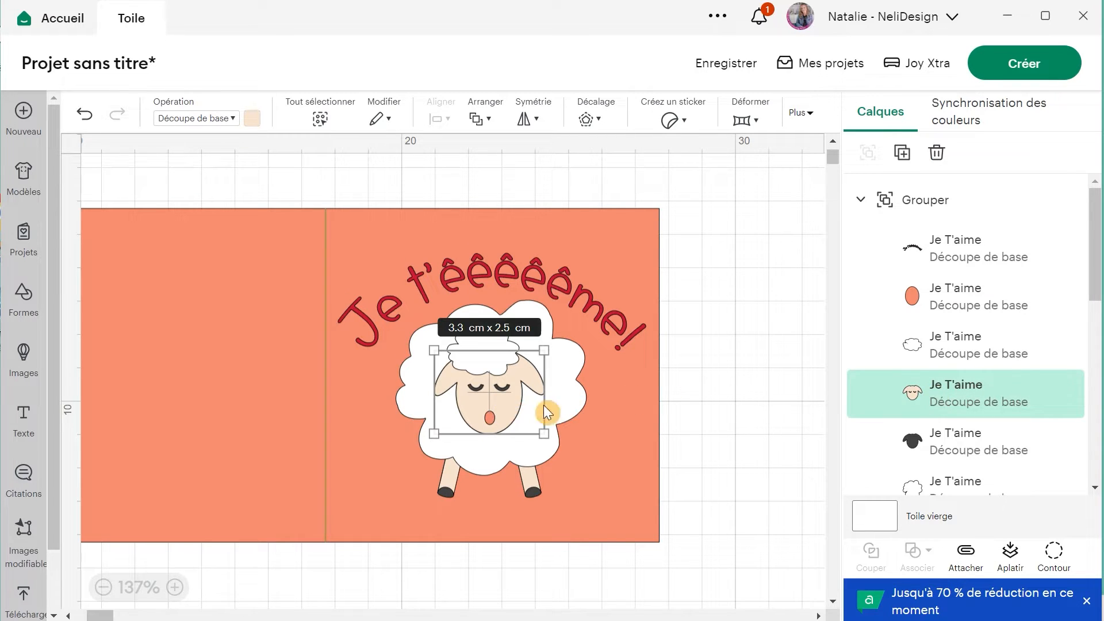
{"action": "left_click", "coordinate": [907, 448]}
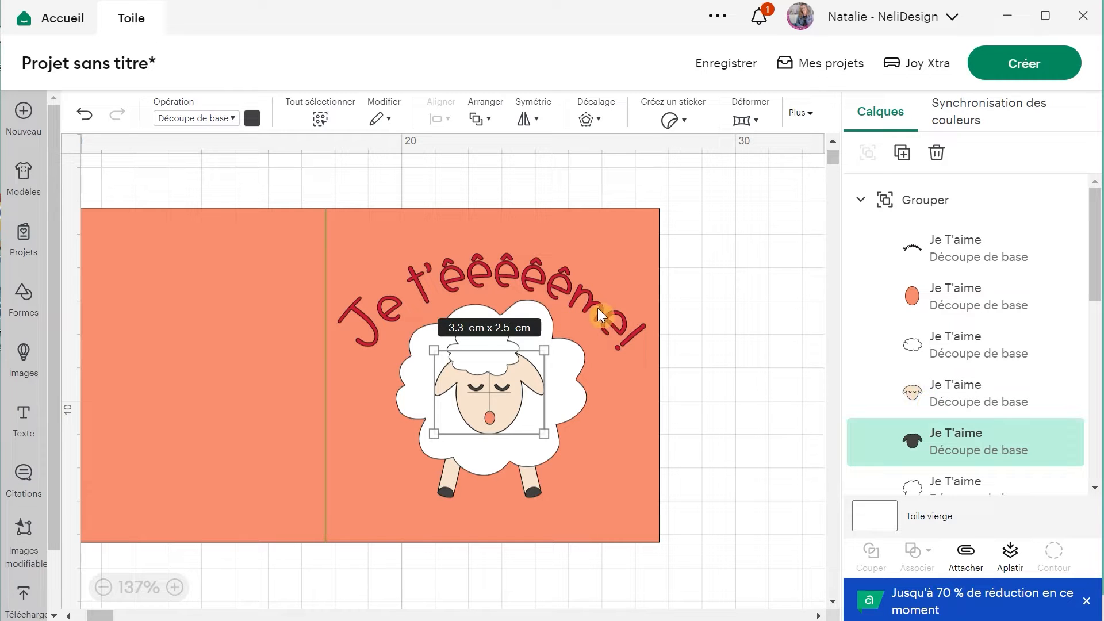
{"action": "left_click", "coordinate": [555, 279]}
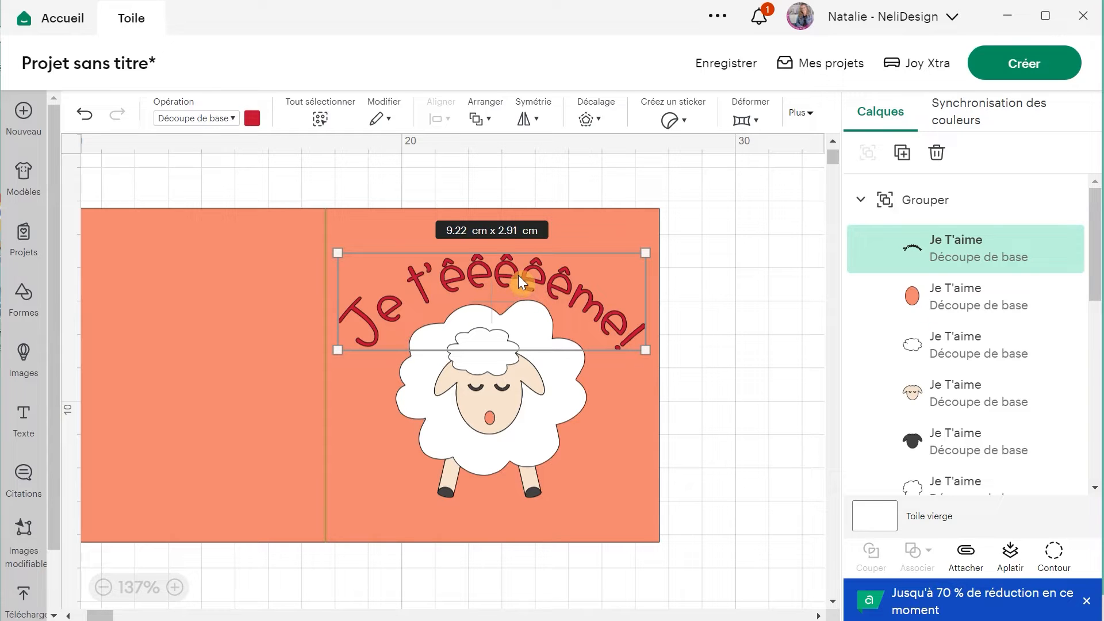
{"action": "left_click_drag", "start_coordinate": [516, 274], "coordinate": [516, 257]}
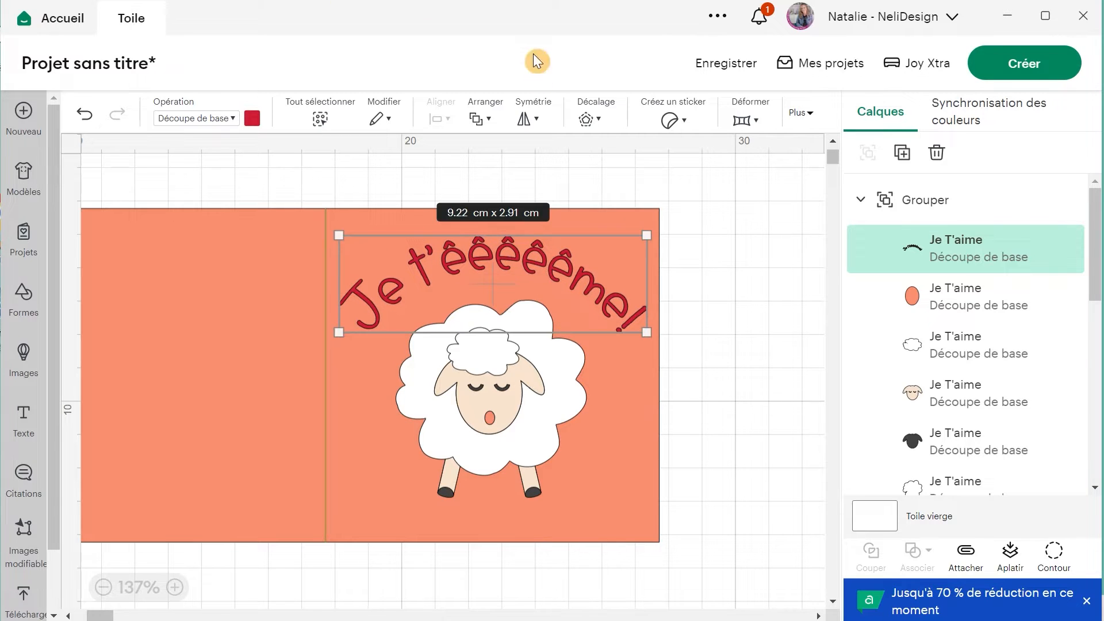
Step: Create a rounded-corner offset (Décalage) of 0.212 cm around the "Je t'êêêêême!" lettering
{"action": "left_click", "coordinate": [598, 124]}
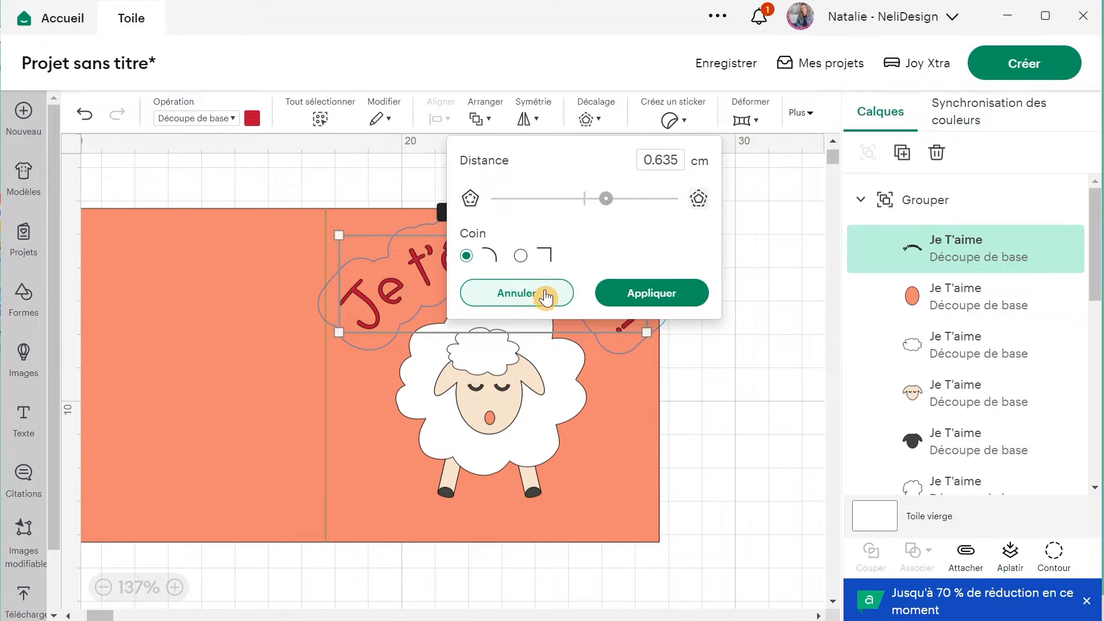
{"action": "left_click_drag", "start_coordinate": [608, 204], "coordinate": [594, 205]}
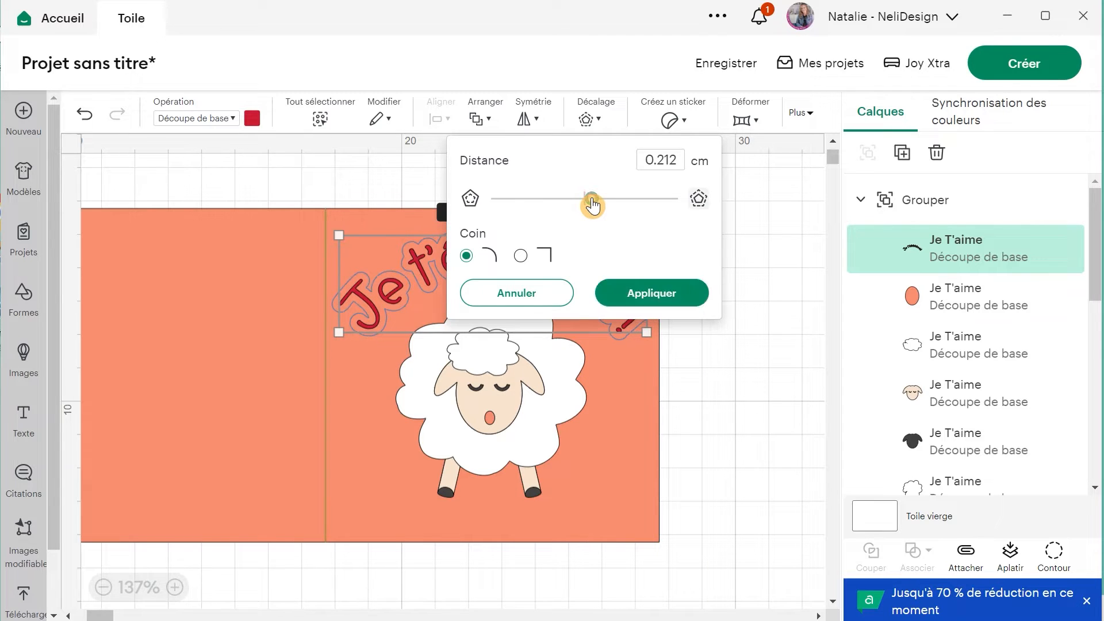
{"action": "left_click", "coordinate": [636, 295]}
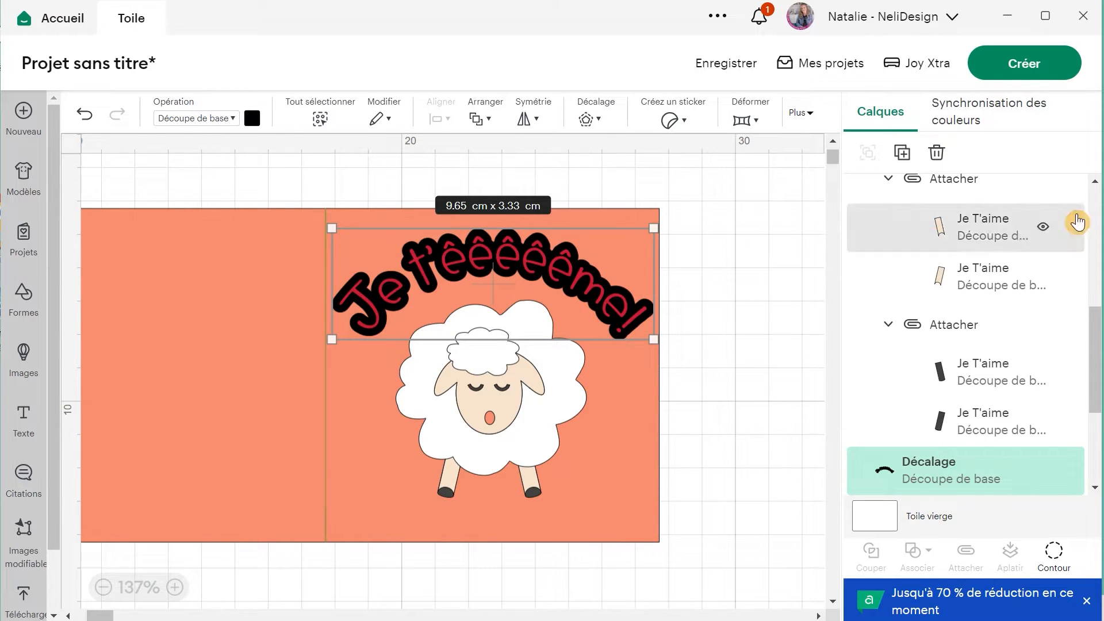
Step: Delete the black offset layer (Décalage) behind the lettering
{"action": "left_click", "coordinate": [590, 121]}
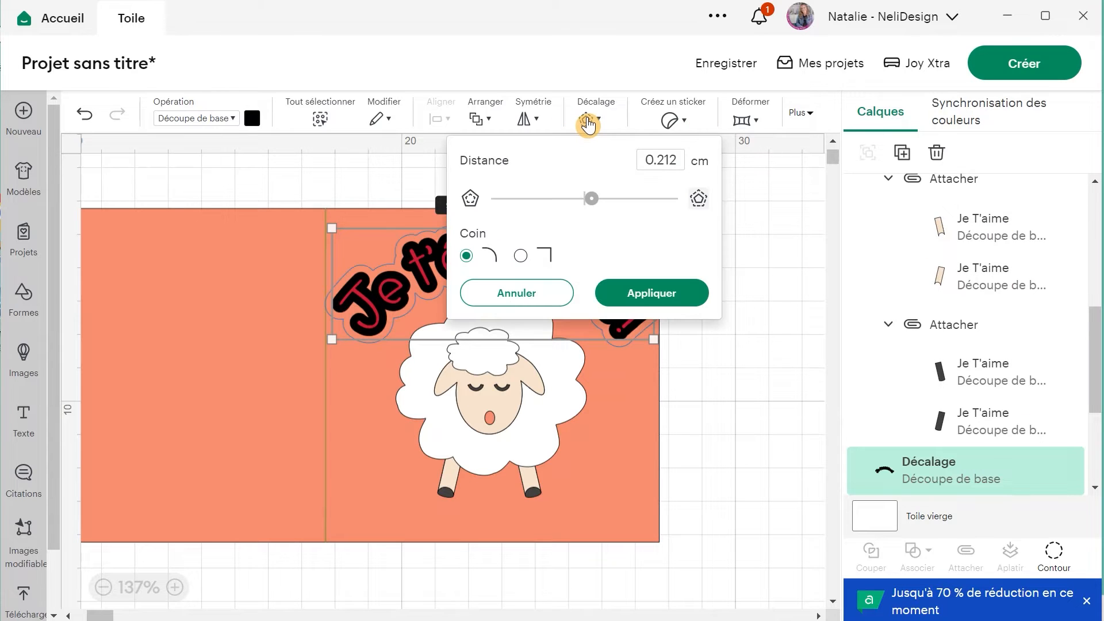
{"action": "left_click", "coordinate": [750, 201]}
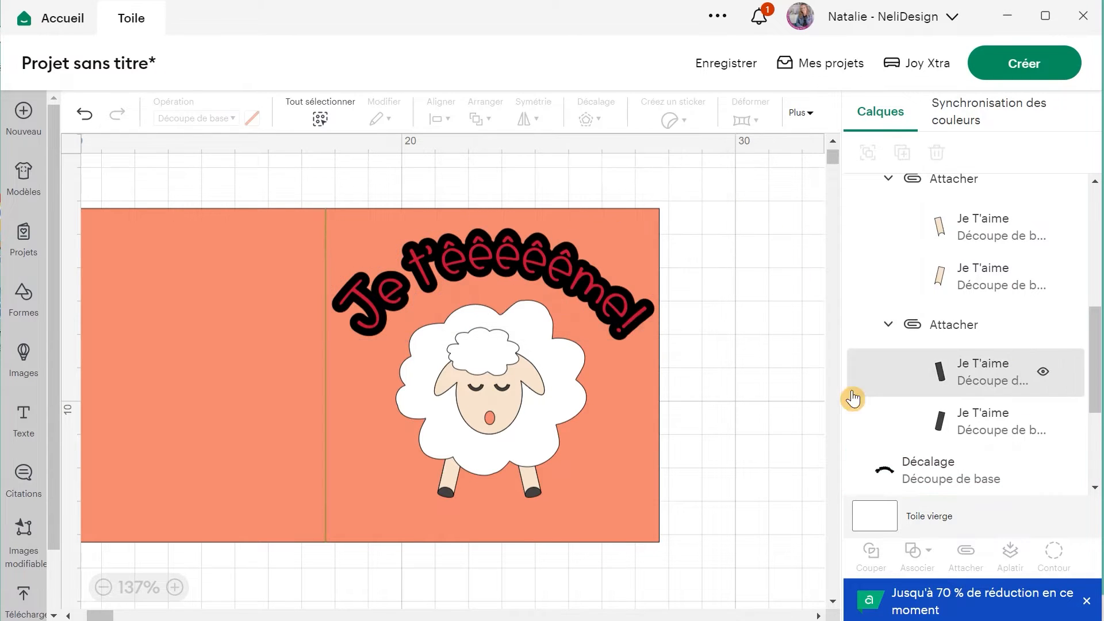
{"action": "scroll", "coordinate": [1025, 369], "scroll_direction": "up", "scroll_amount": 5}
{"action": "scroll", "coordinate": [989, 285], "scroll_direction": "down", "scroll_amount": 5}
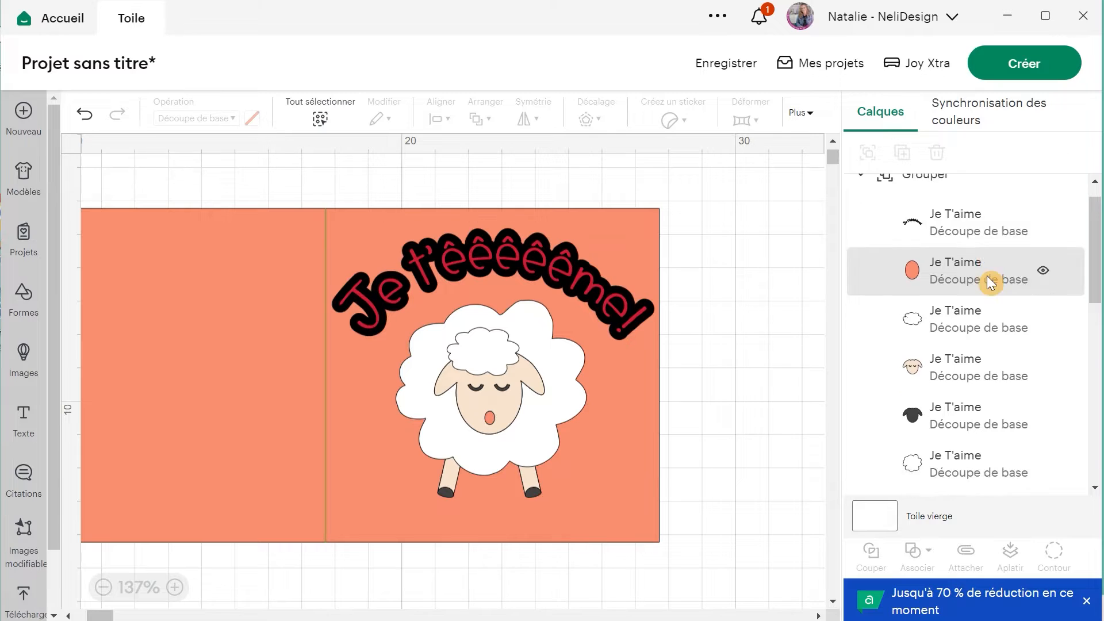
{"action": "left_click", "coordinate": [990, 276]}
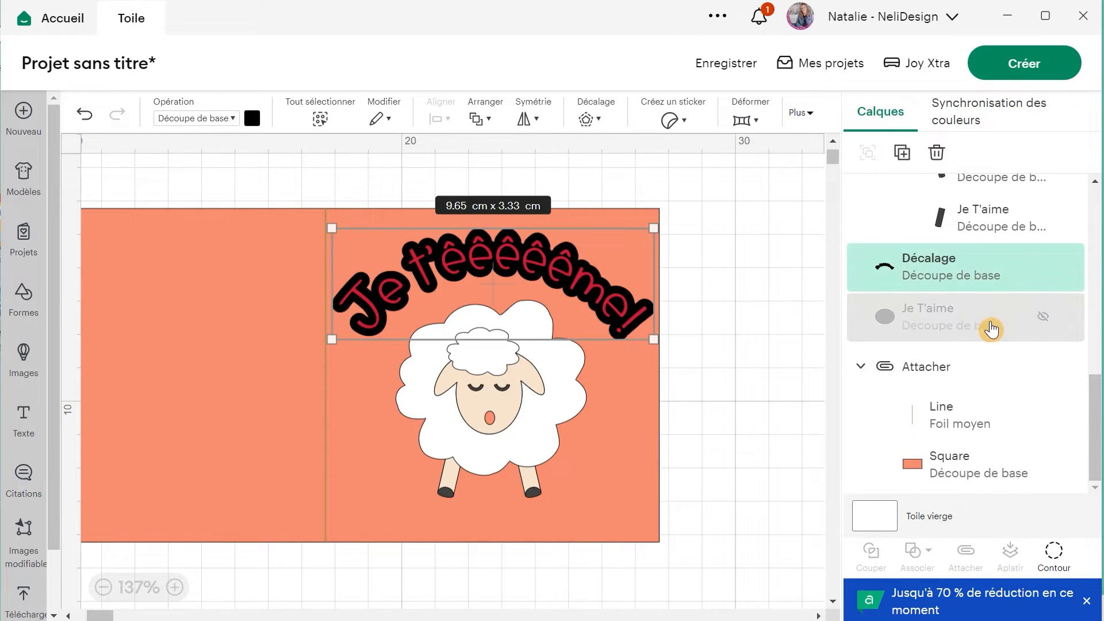
{"action": "key", "text": "Delete"}
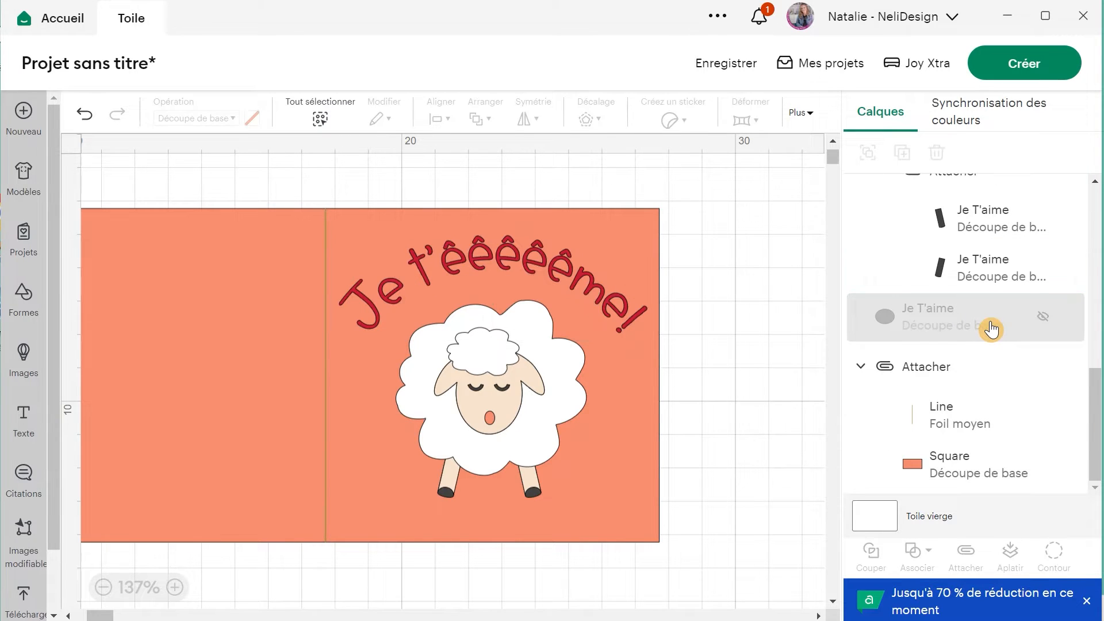
{"action": "left_click", "coordinate": [475, 254]}
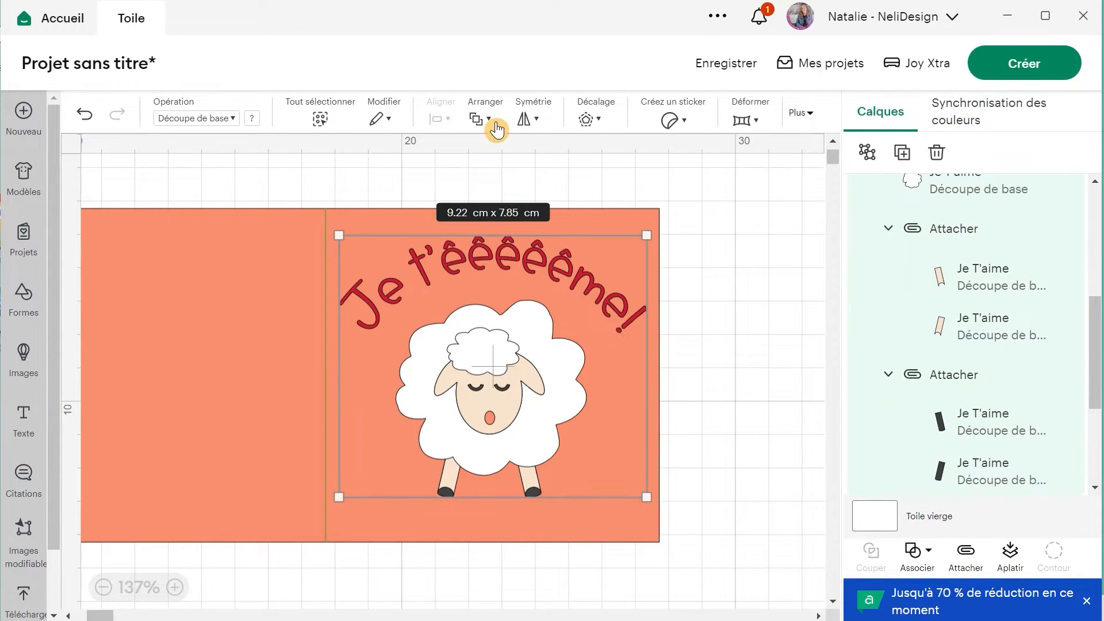
{"action": "left_click", "coordinate": [589, 119]}
{"action": "left_click_drag", "start_coordinate": [575, 198], "coordinate": [596, 203]}
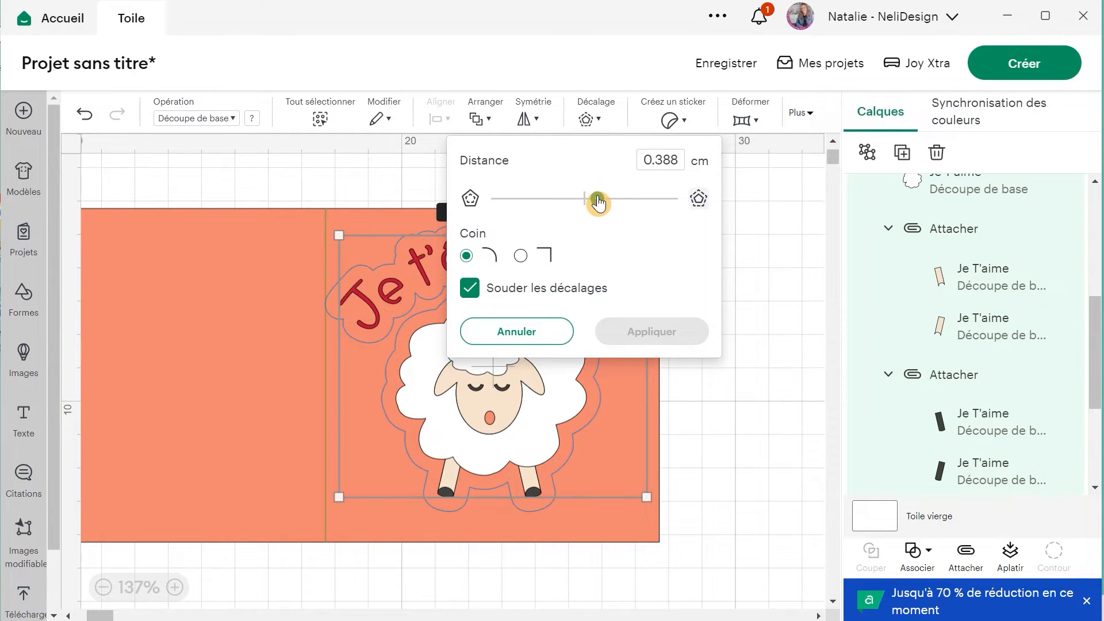
{"action": "left_click", "coordinate": [742, 281]}
{"action": "scroll", "coordinate": [984, 362], "scroll_direction": "up", "scroll_amount": 5}
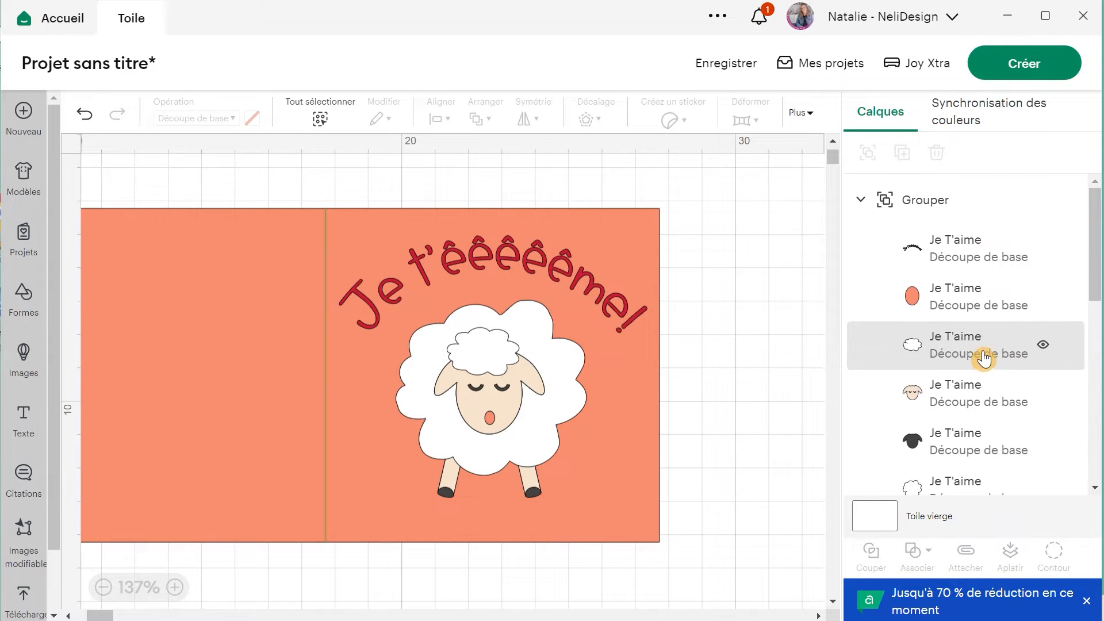
Step: Ungroup the sheep design so that the lettering becomes a separate layer
{"action": "left_click", "coordinate": [955, 246]}
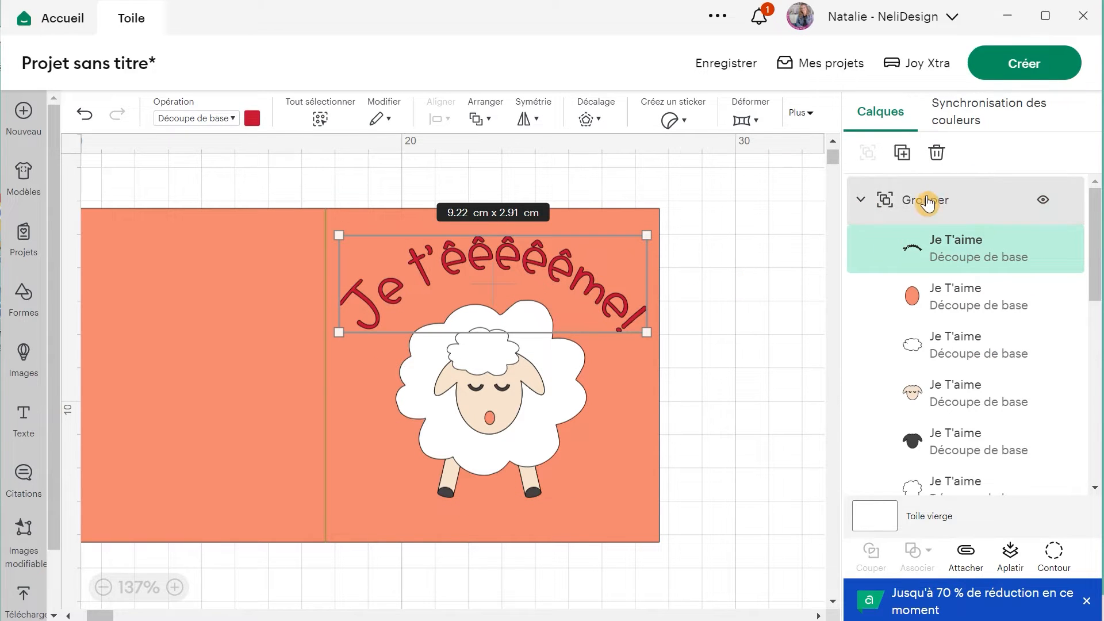
{"action": "left_click", "coordinate": [819, 260]}
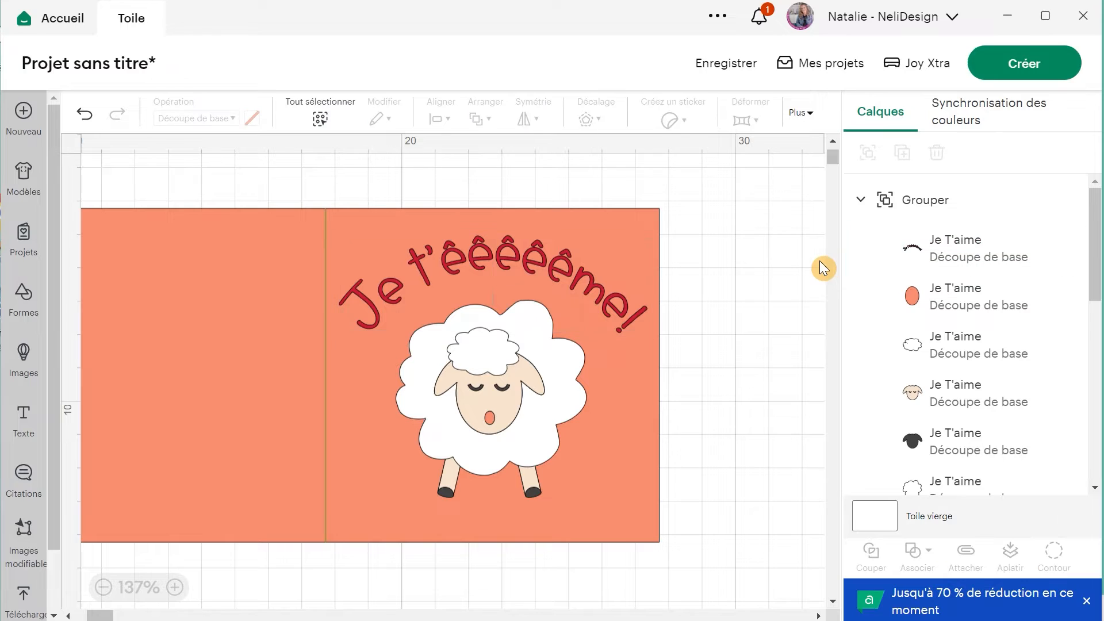
{"action": "left_click", "coordinate": [572, 282]}
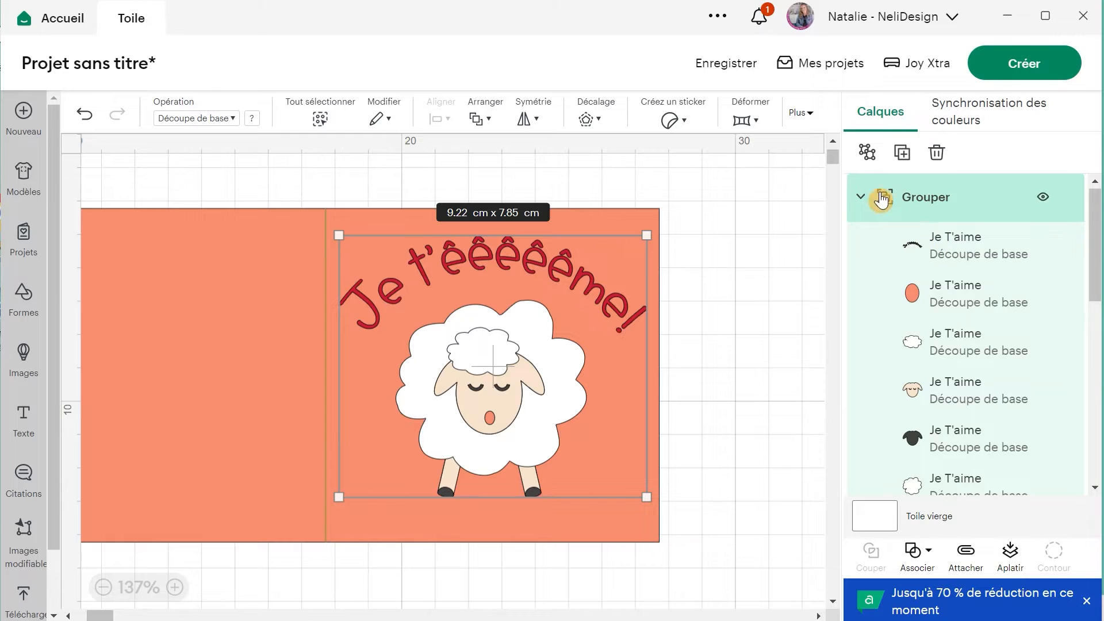
{"action": "left_click", "coordinate": [867, 152]}
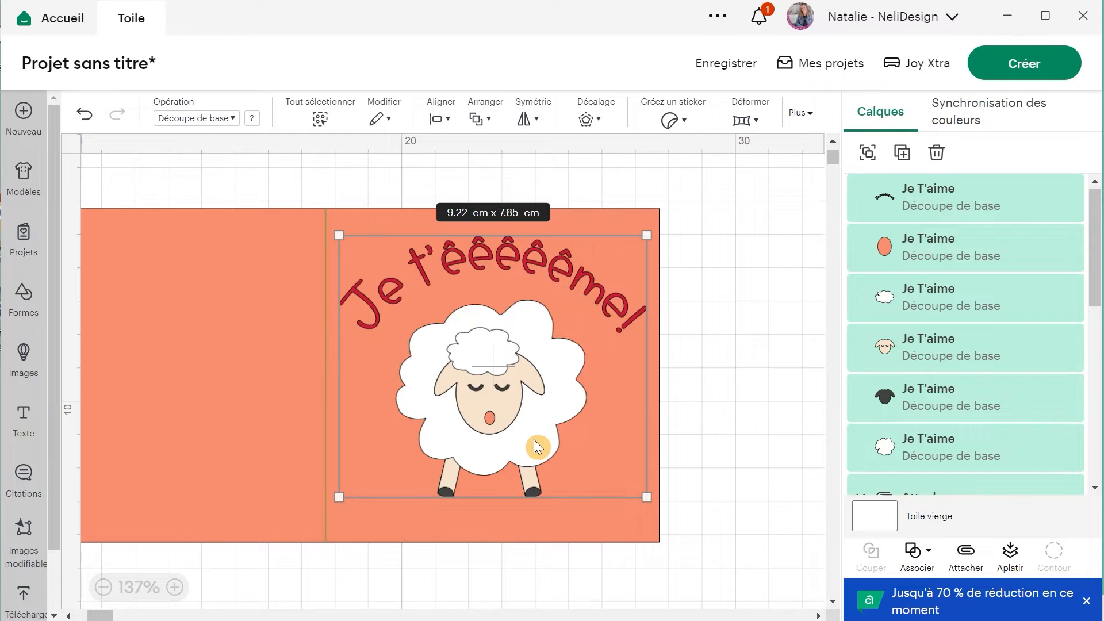
Step: Create a rounded-corner offset (Décalage) of 0.318 cm around the ungrouped "Je t'êêêêême!" lettering
{"action": "left_click", "coordinate": [956, 189]}
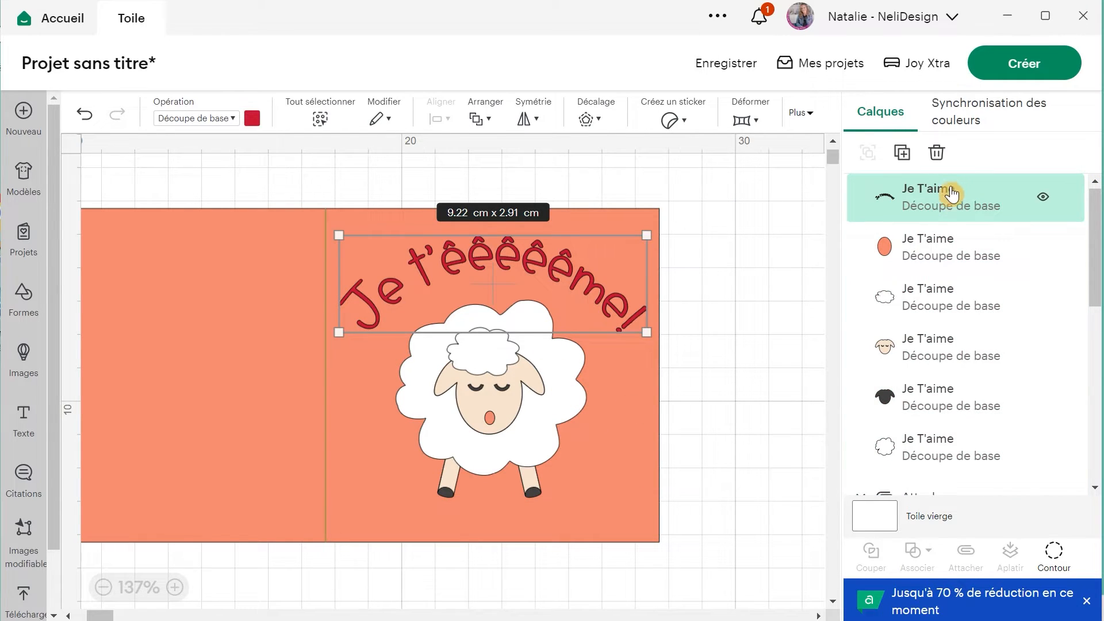
{"action": "left_click", "coordinate": [607, 125]}
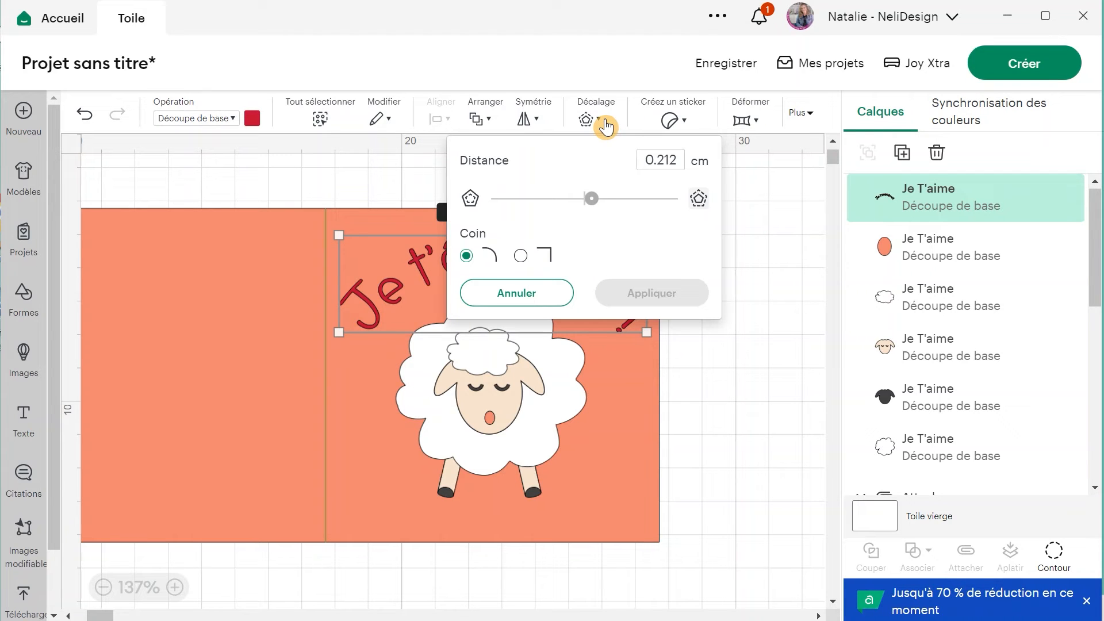
{"action": "left_click_drag", "start_coordinate": [591, 202], "coordinate": [595, 202]}
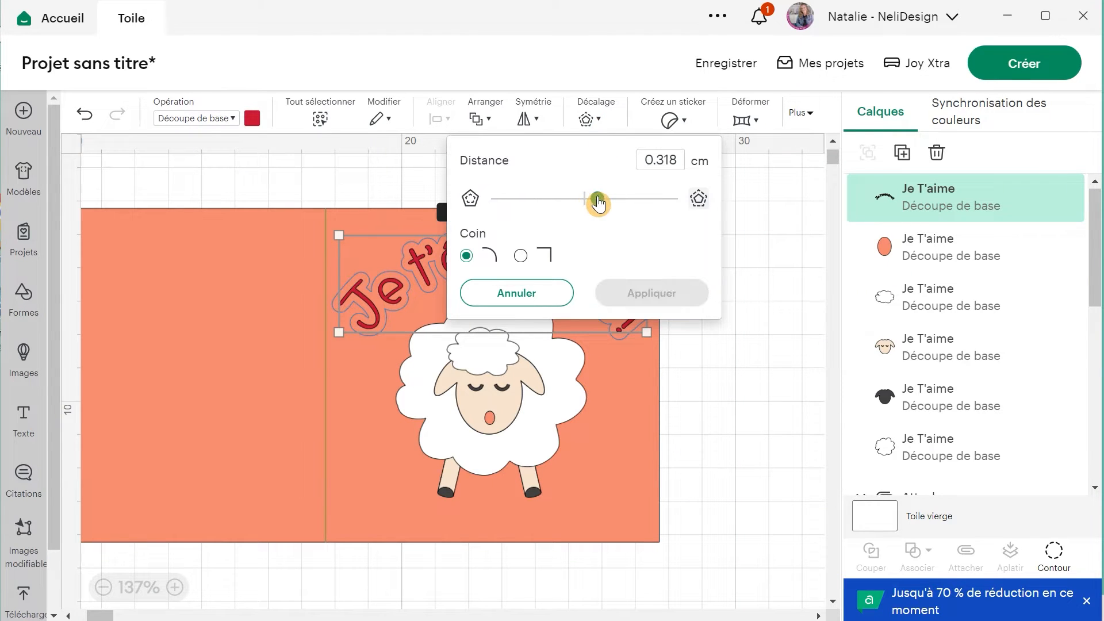
{"action": "left_click", "coordinate": [596, 202]}
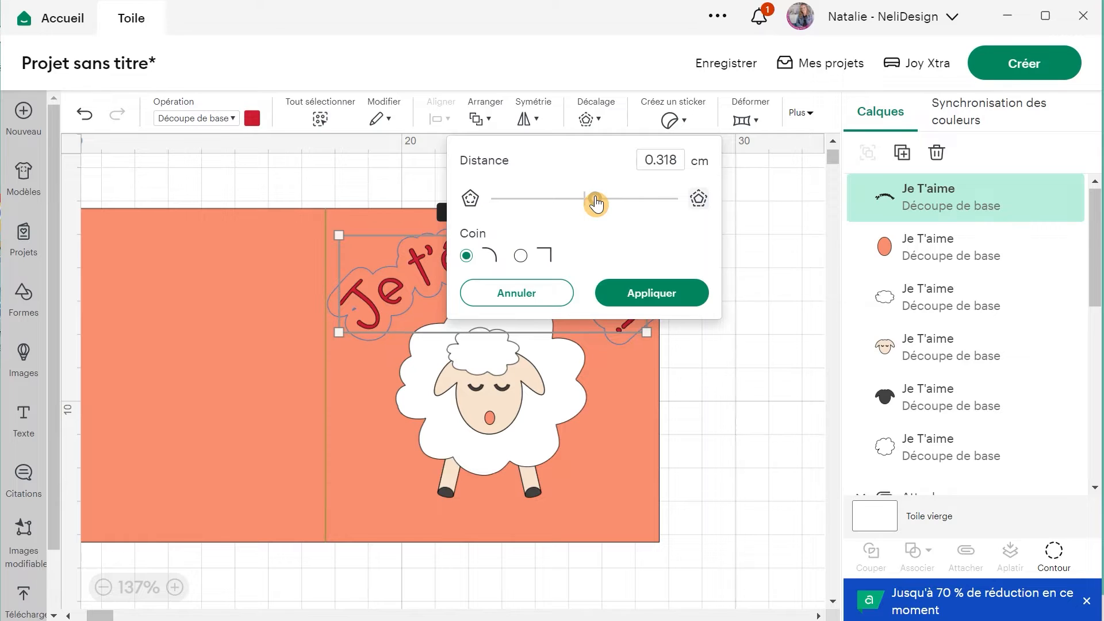
{"action": "left_click", "coordinate": [639, 297]}
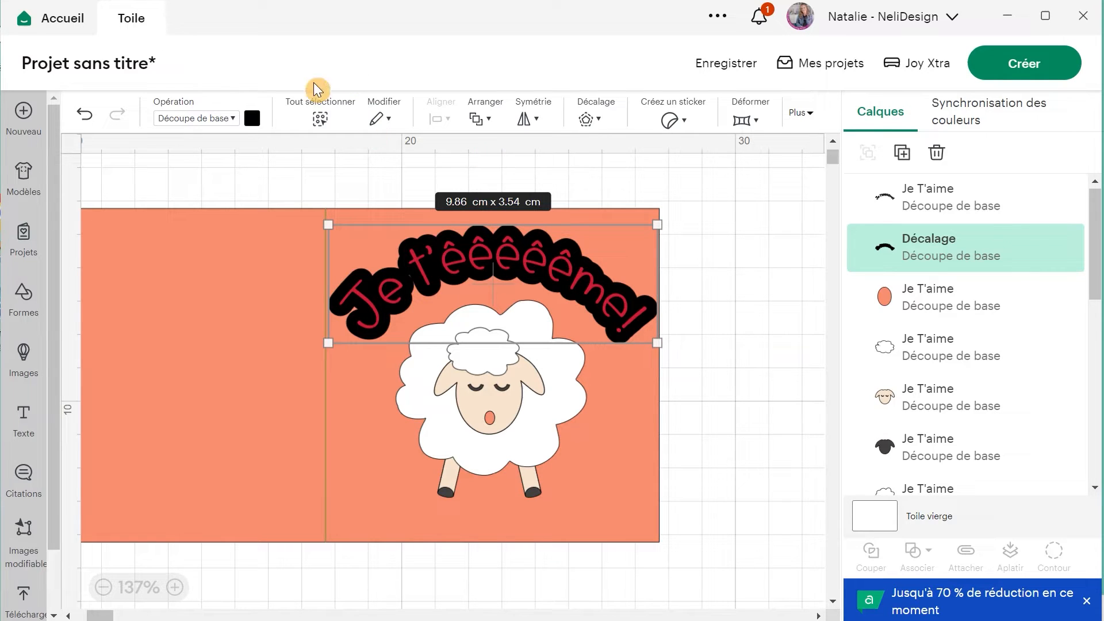
Step: Recolour the black offset behind the lettering dark red, trying light pink first
{"action": "left_click", "coordinate": [252, 119]}
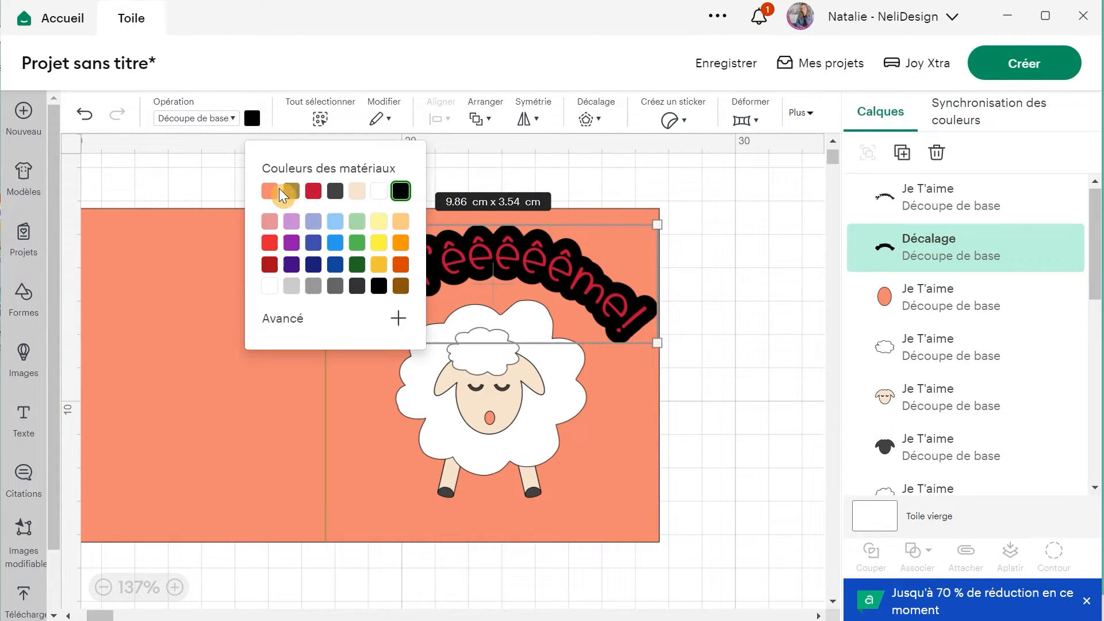
{"action": "left_click", "coordinate": [270, 224]}
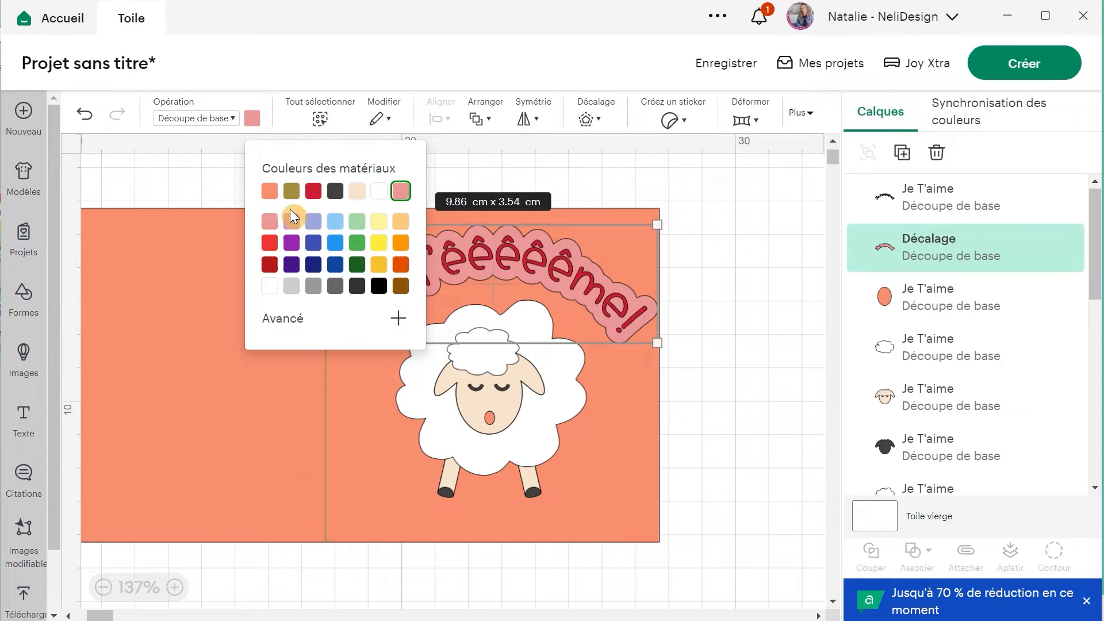
{"action": "left_click", "coordinate": [270, 266]}
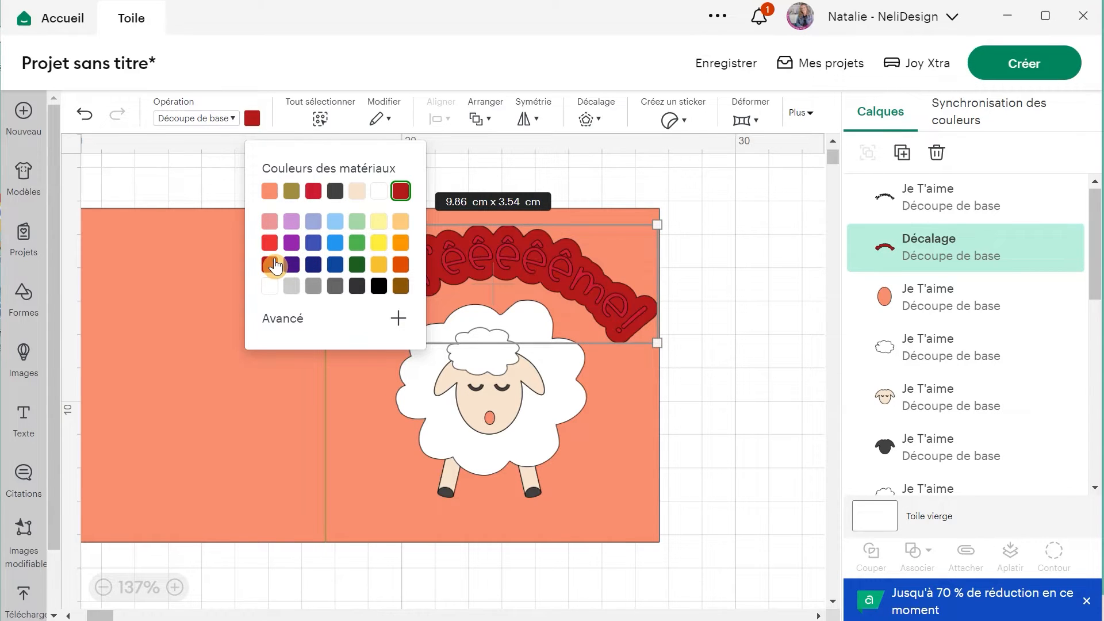
{"action": "left_click", "coordinate": [954, 214]}
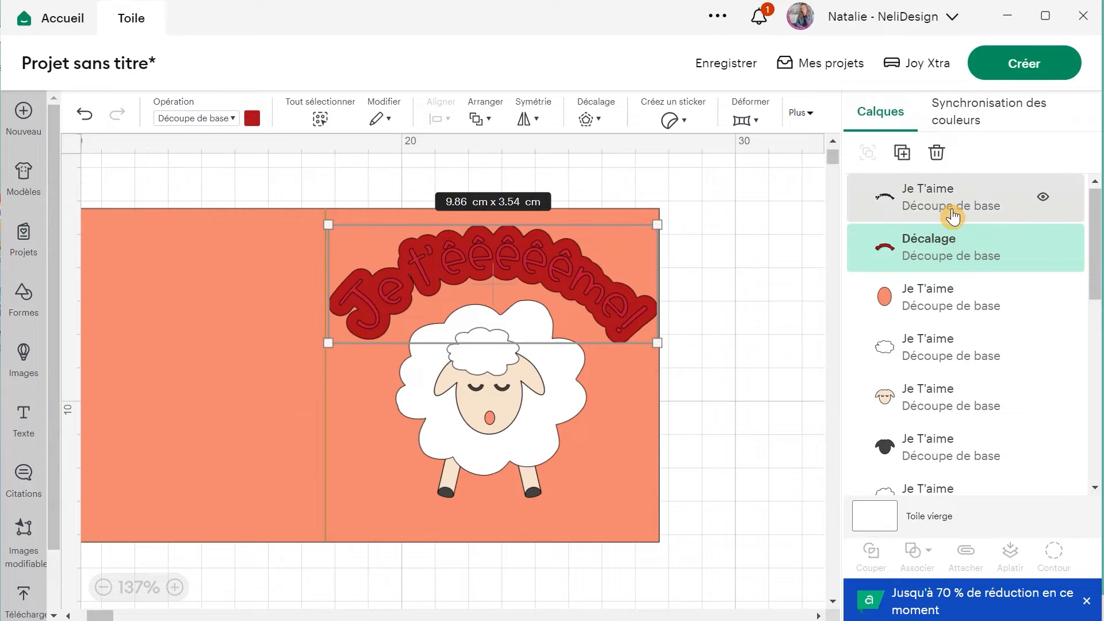
Step: Recolour the "Je t'êêêêême!" lettering with the cream colour already used for the sheep's face
{"action": "left_click", "coordinate": [252, 118]}
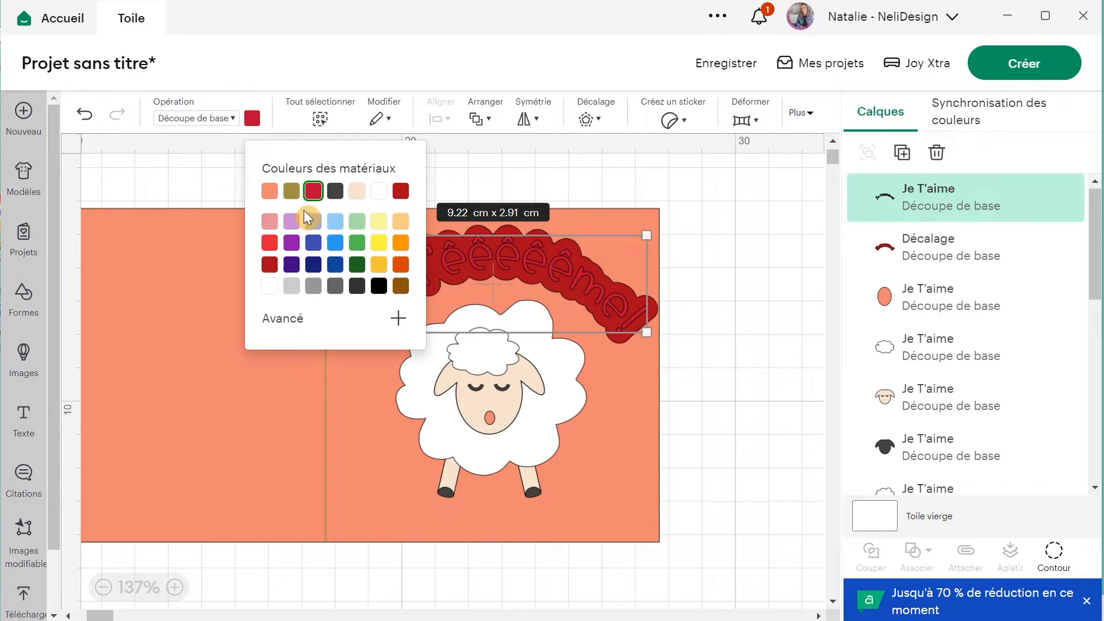
{"action": "left_click", "coordinate": [356, 191]}
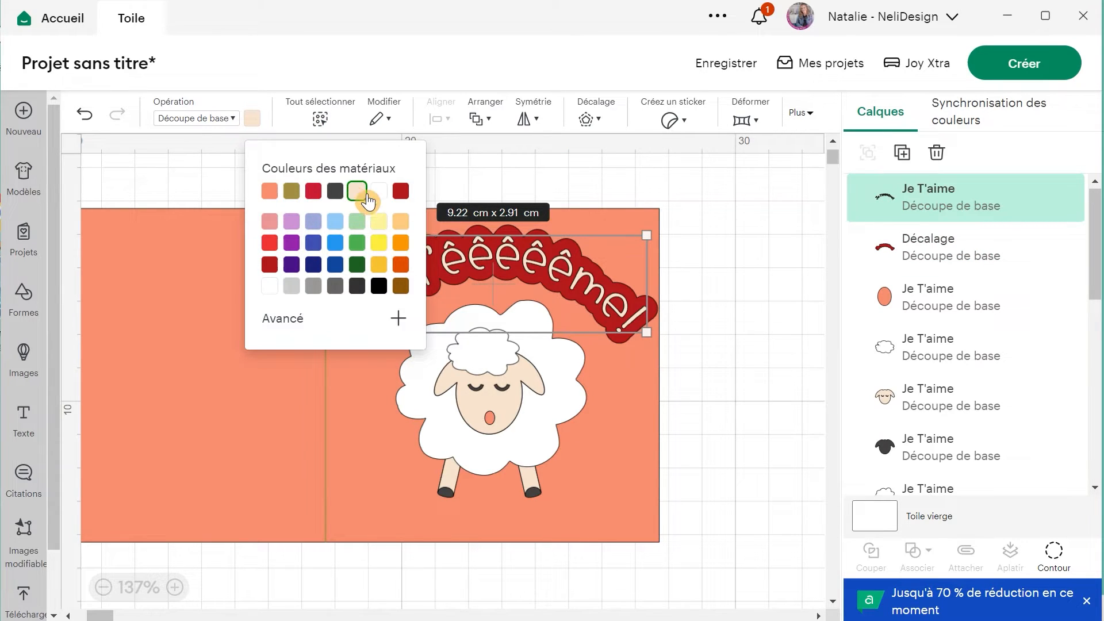
{"action": "left_click", "coordinate": [727, 216]}
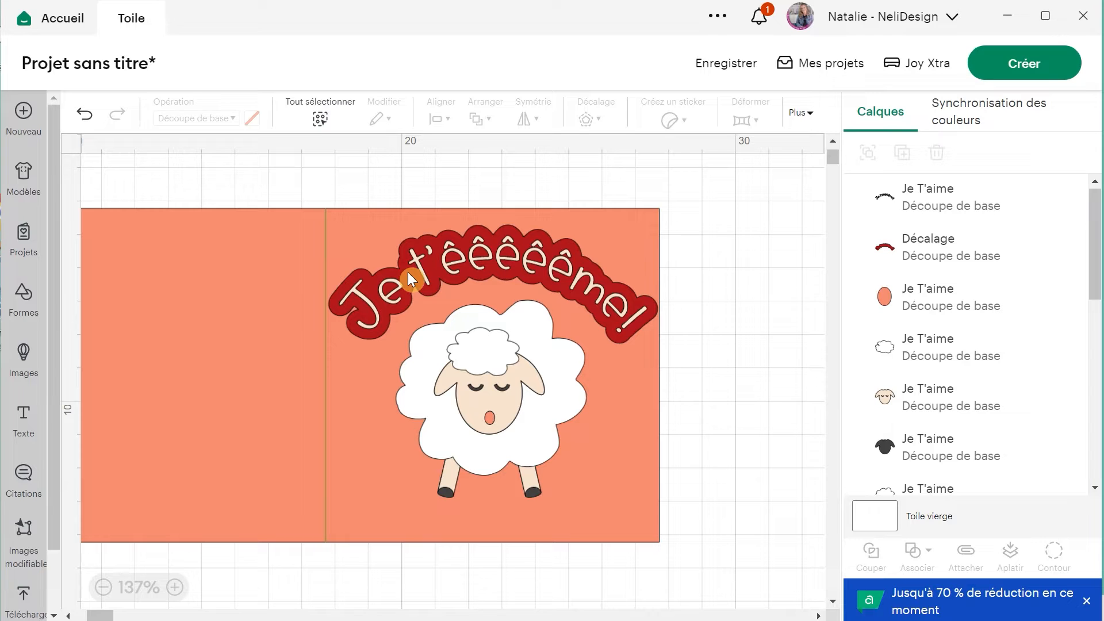
Step: Delete the dark red offset (Décalage) behind the lettering and recolour the "Je t'êêêêême!" lettering crimson red
{"action": "left_click", "coordinate": [959, 240]}
{"action": "key", "text": "Delete"}
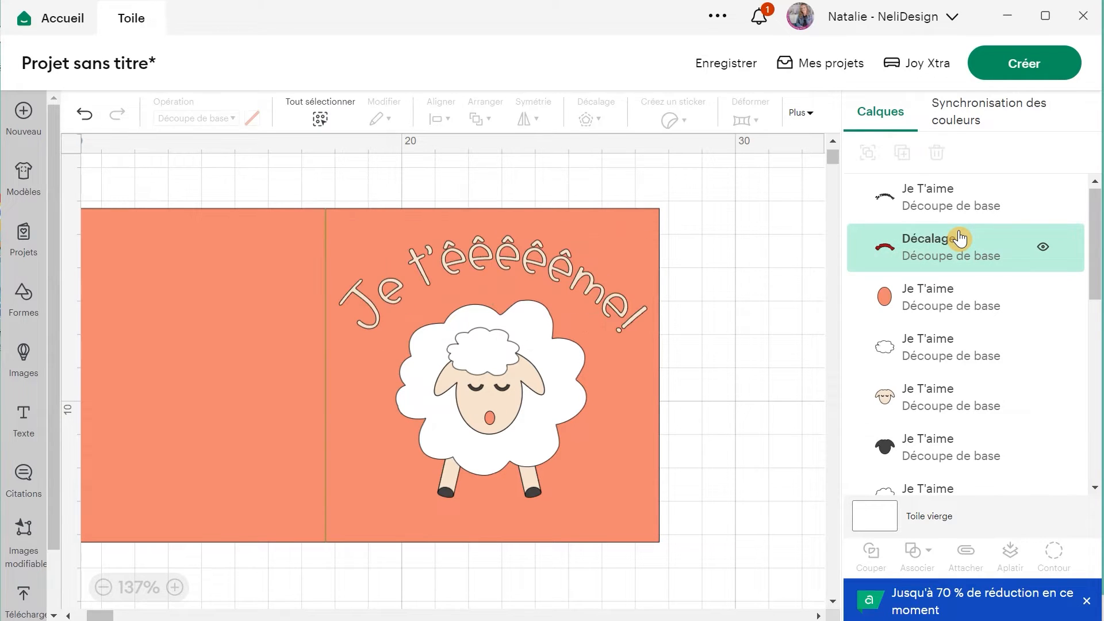
{"action": "left_click", "coordinate": [958, 214]}
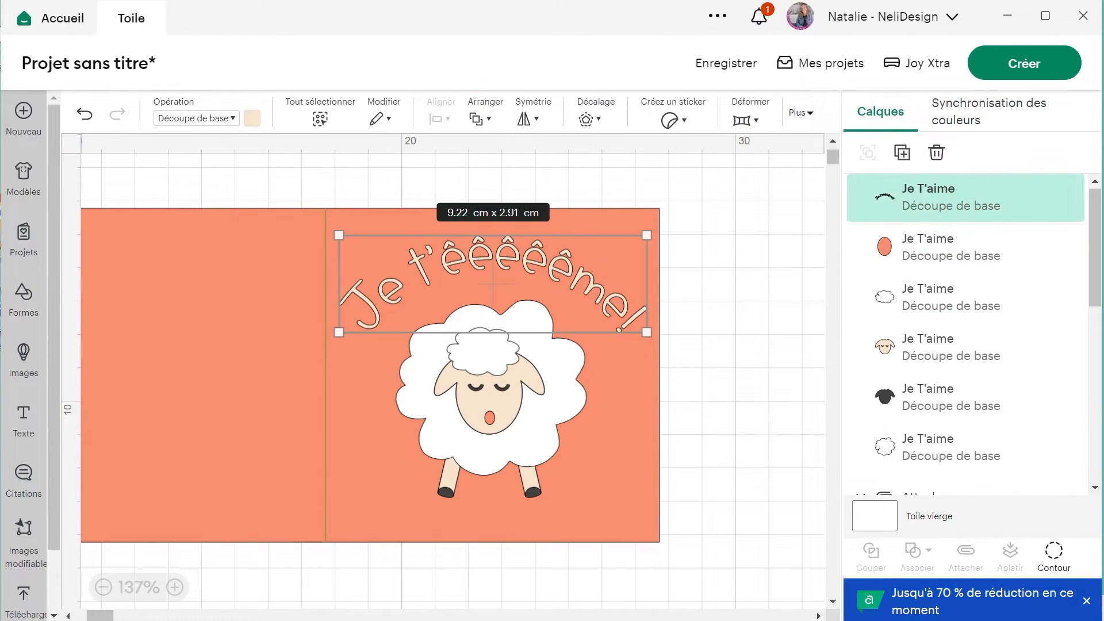
{"action": "left_click", "coordinate": [252, 118]}
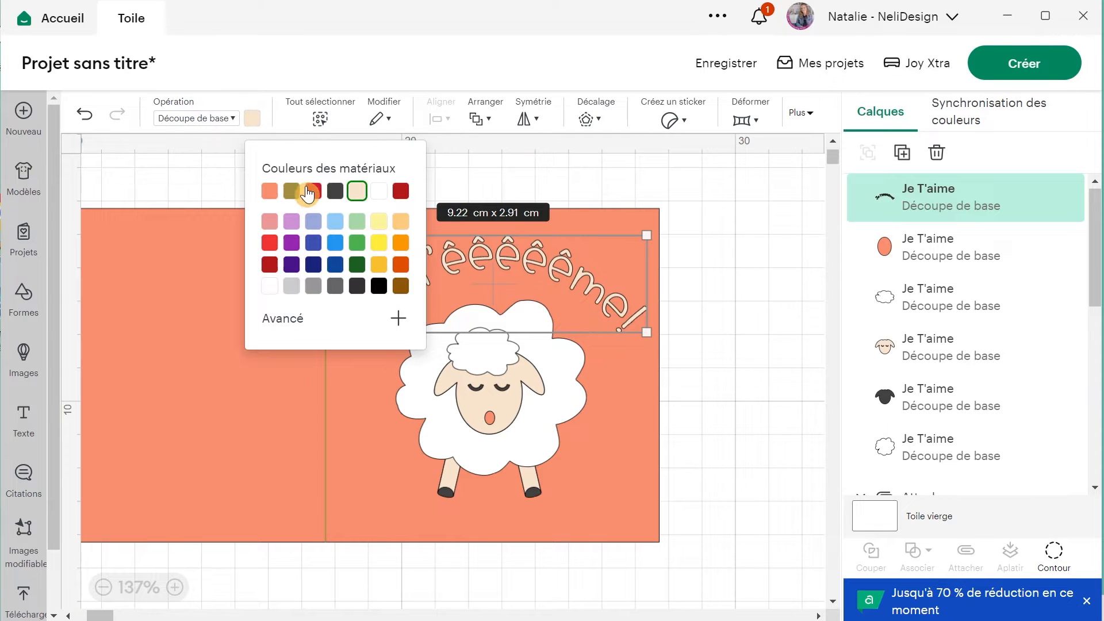
{"action": "left_click", "coordinate": [314, 192]}
{"action": "left_click", "coordinate": [740, 280]}
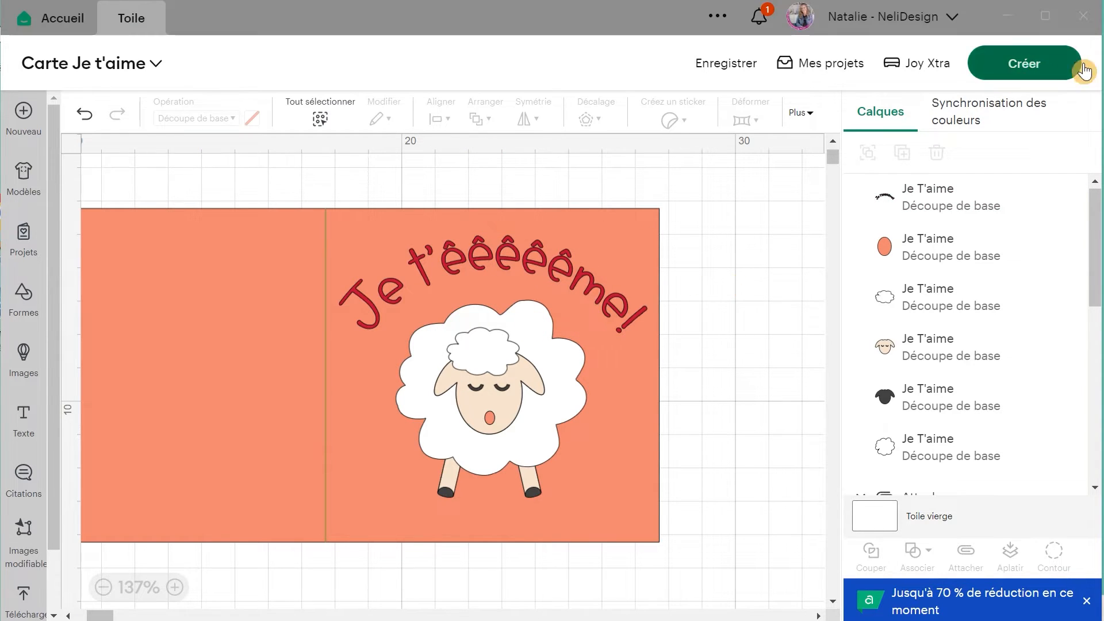
Step: Send the card project to mat preparation and turn on mirroring (Miroir) for the red lettering mat, number 5
{"action": "left_click", "coordinate": [1075, 65]}
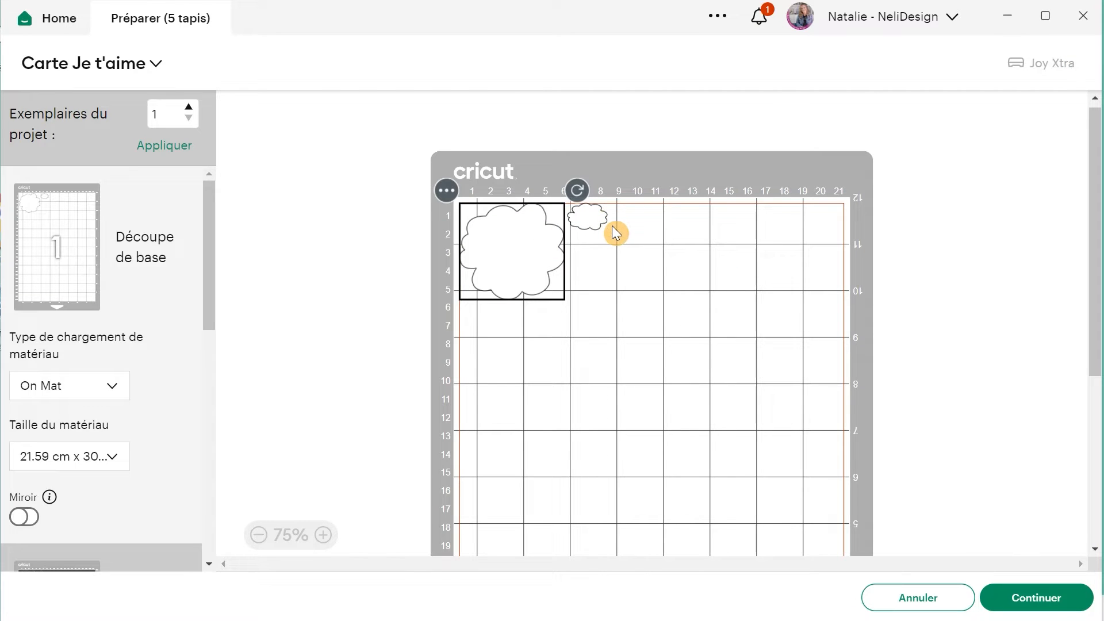
{"action": "scroll", "coordinate": [95, 291], "scroll_direction": "down", "scroll_amount": 4}
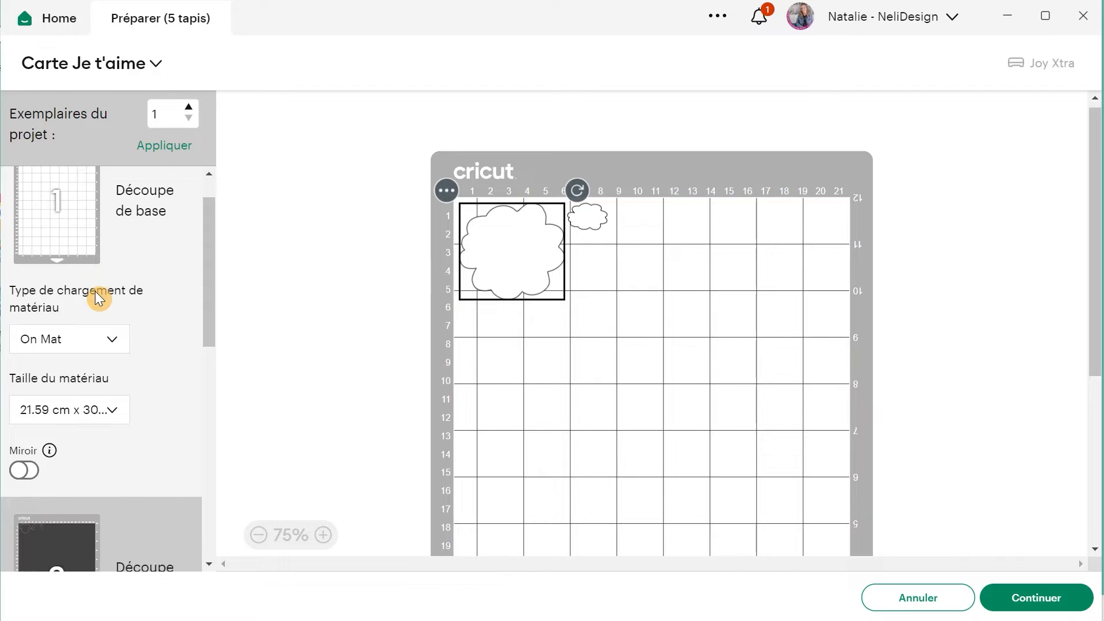
{"action": "scroll", "coordinate": [139, 285], "scroll_direction": "down", "scroll_amount": 4}
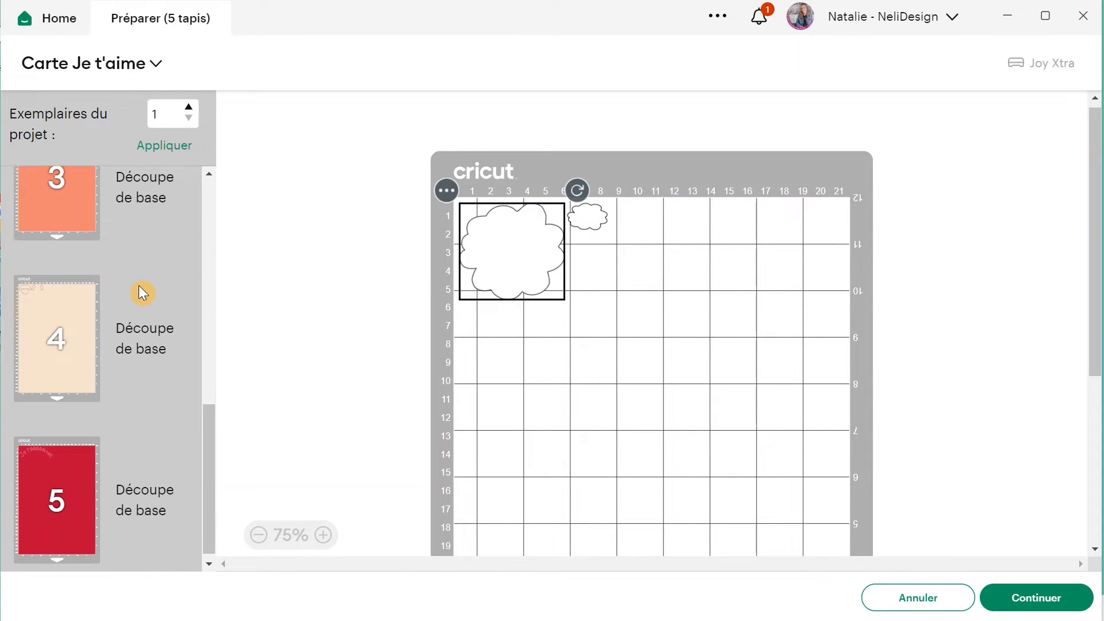
{"action": "left_click", "coordinate": [91, 486]}
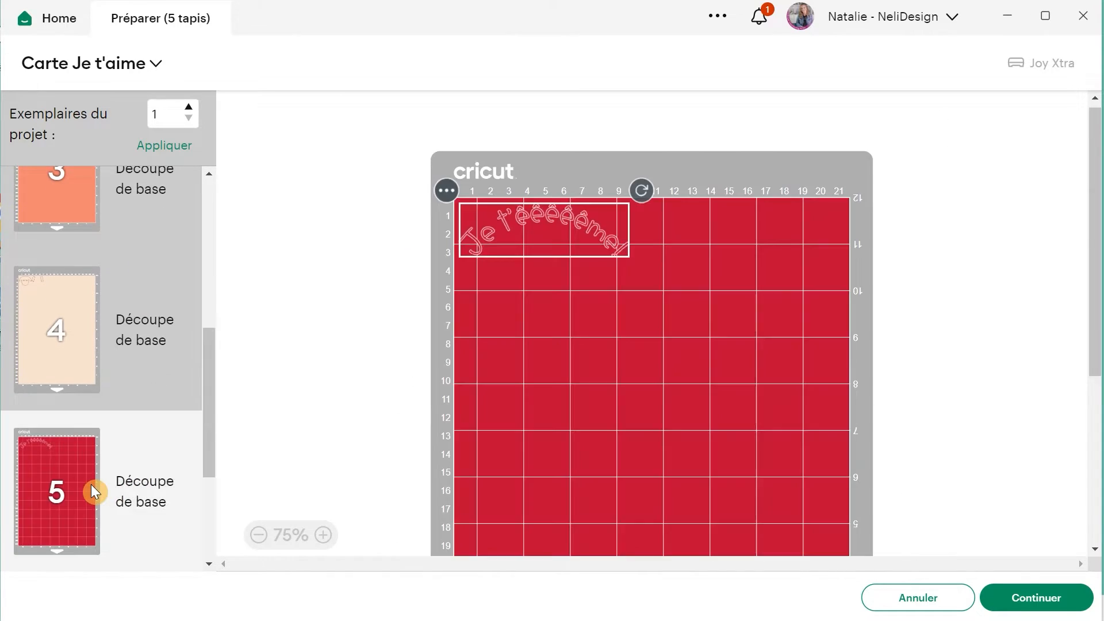
{"action": "scroll", "coordinate": [121, 466], "scroll_direction": "down", "scroll_amount": 2}
{"action": "scroll", "coordinate": [92, 460], "scroll_direction": "down", "scroll_amount": 3}
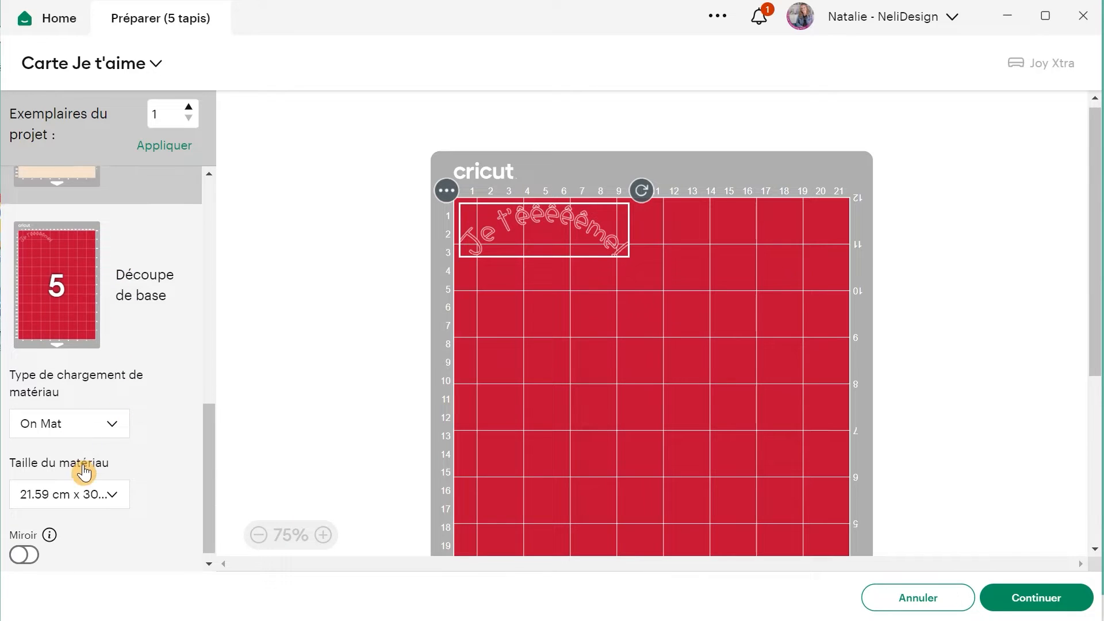
{"action": "left_click", "coordinate": [31, 554]}
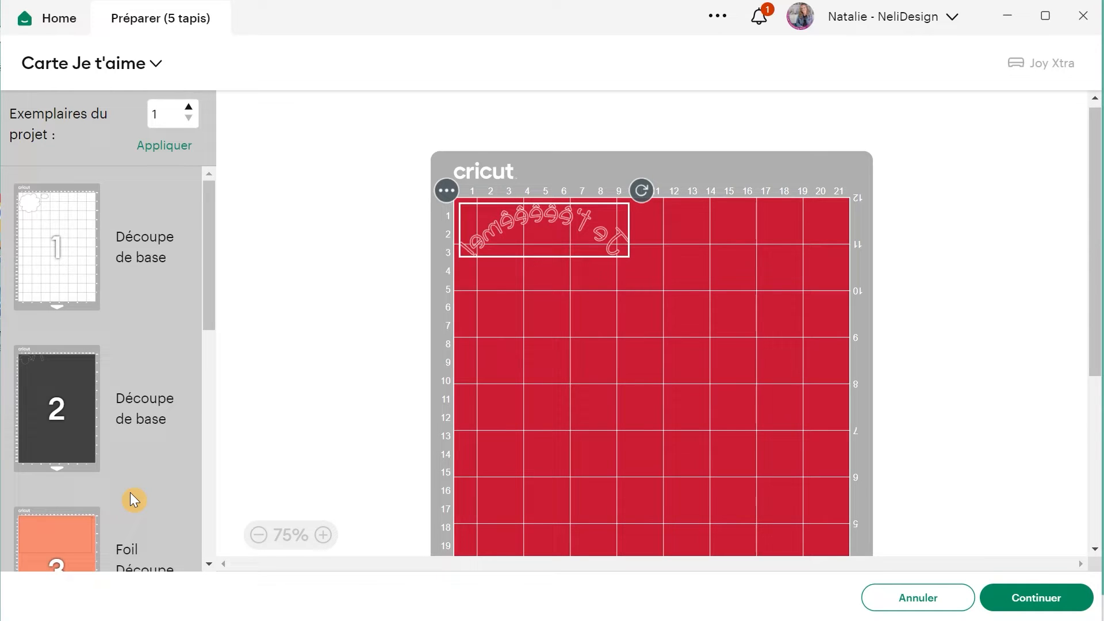
Step: Examine how the pieces are laid out on mats 1, 2 and 3, including the sheep's legs on mat 2
{"action": "left_click", "coordinate": [69, 223]}
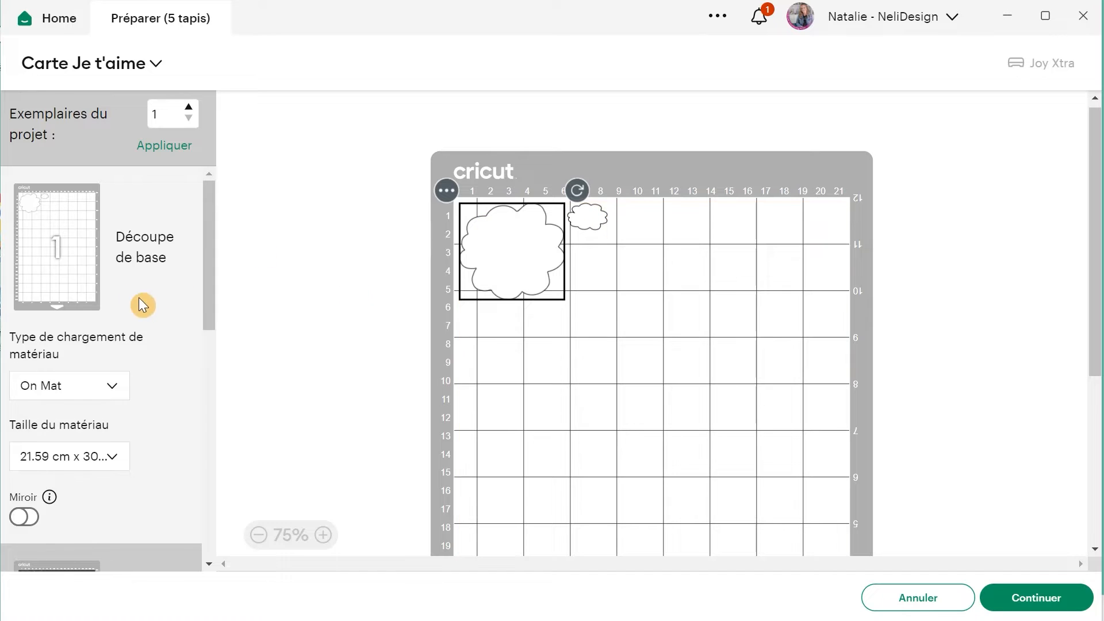
{"action": "scroll", "coordinate": [139, 299], "scroll_direction": "down", "scroll_amount": 3}
{"action": "left_click", "coordinate": [75, 437]}
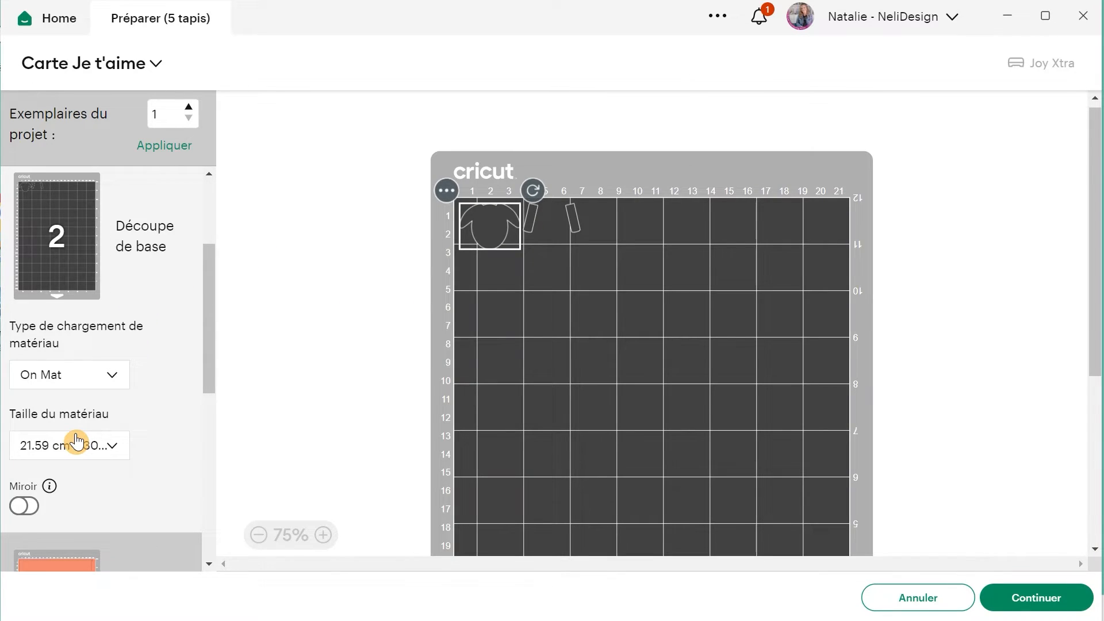
{"action": "left_click", "coordinate": [572, 223]}
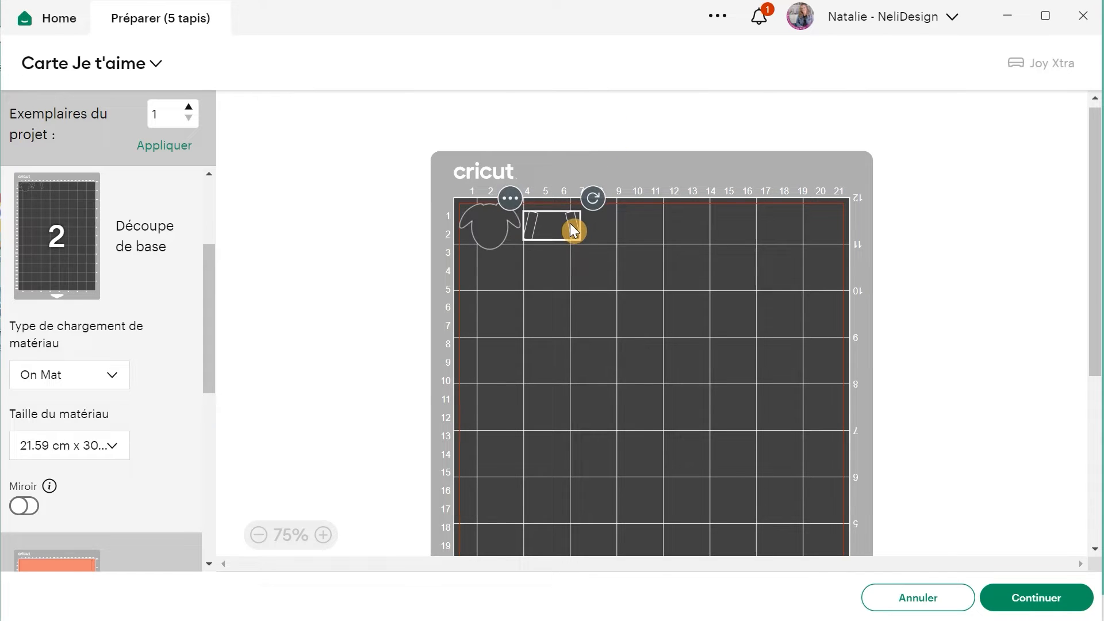
{"action": "scroll", "coordinate": [59, 428], "scroll_direction": "down", "scroll_amount": 5}
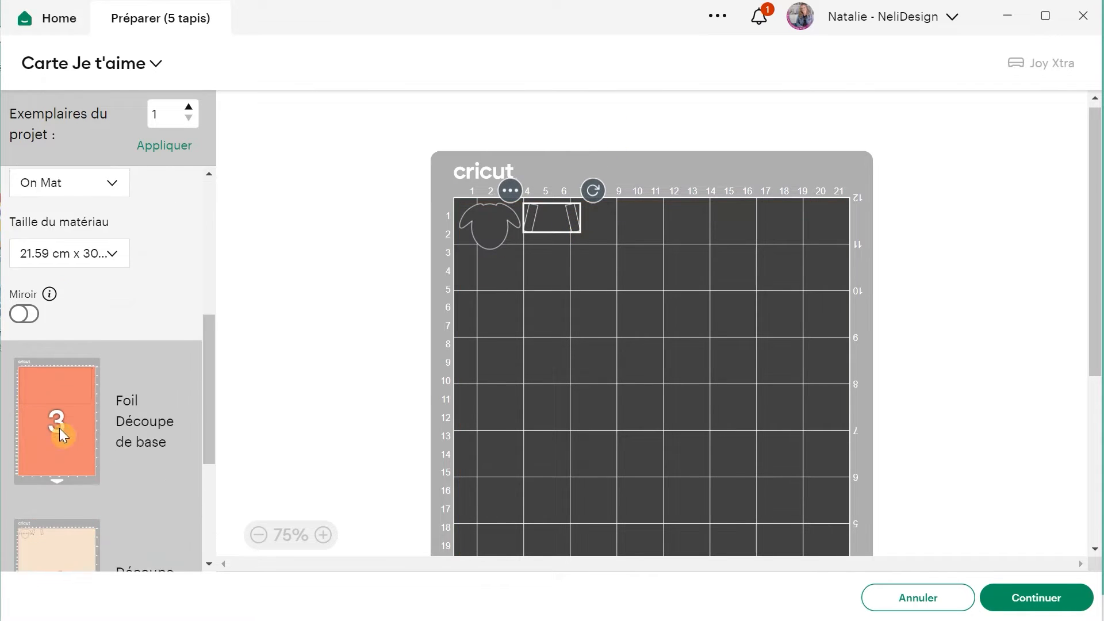
{"action": "left_click", "coordinate": [79, 359]}
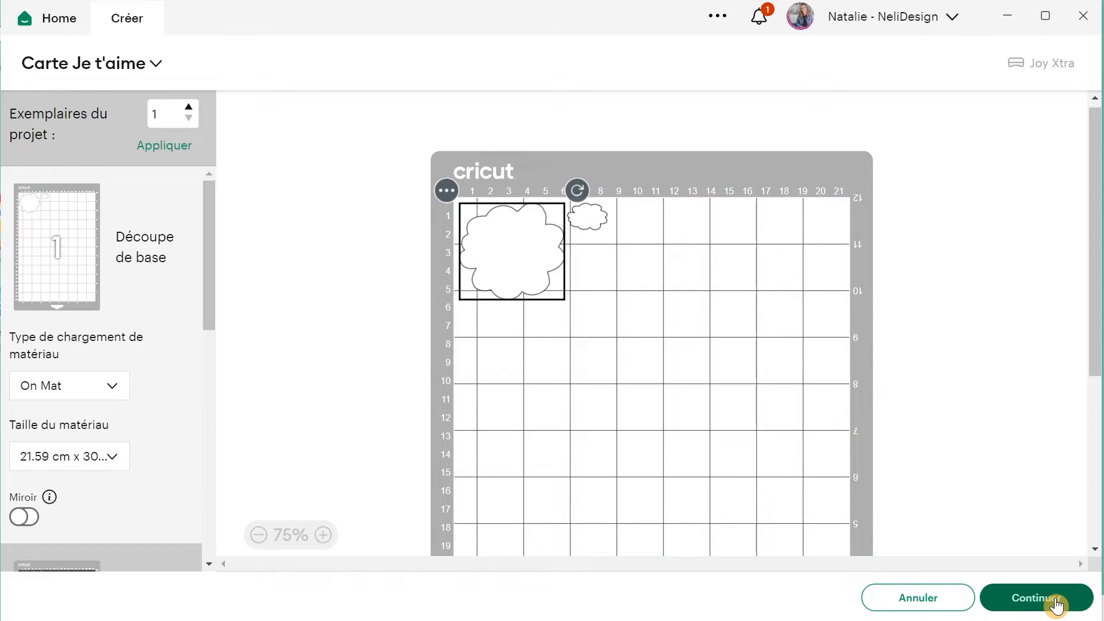
Step: Try to continue to the cutting stage and connect the Joy Xtra machine over Bluetooth
{"action": "left_click", "coordinate": [1053, 599]}
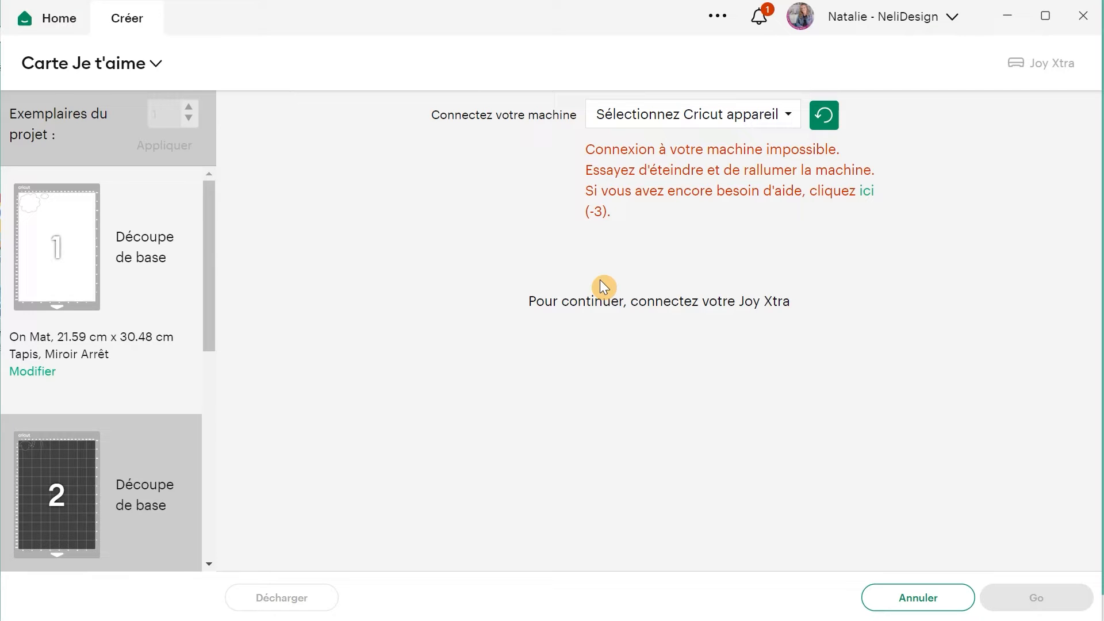
{"action": "left_click", "coordinate": [785, 115]}
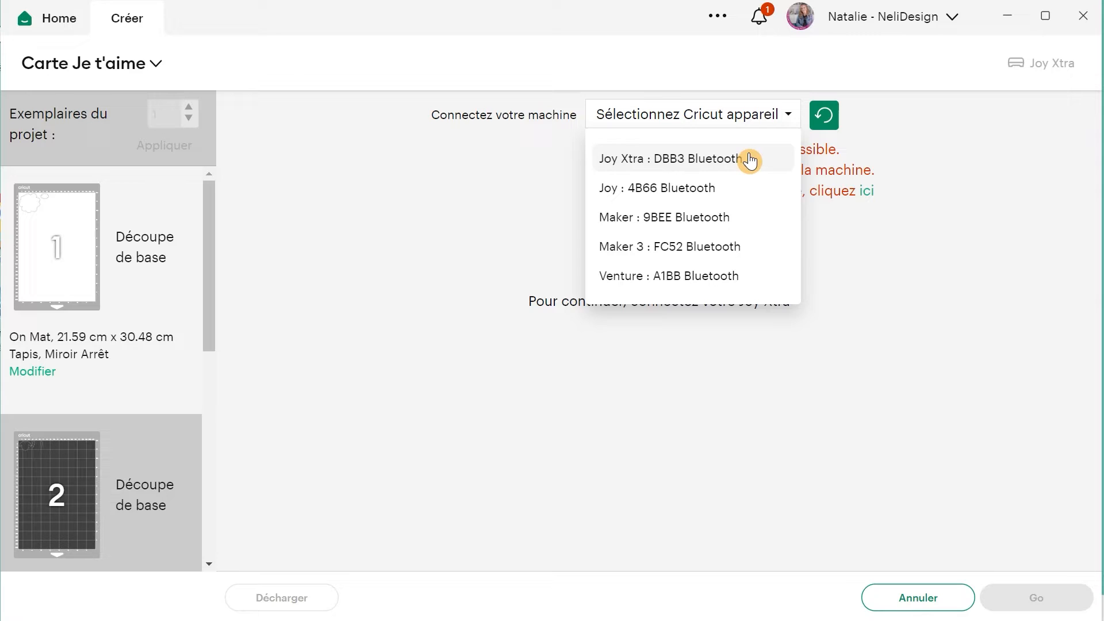
{"action": "left_click", "coordinate": [755, 160]}
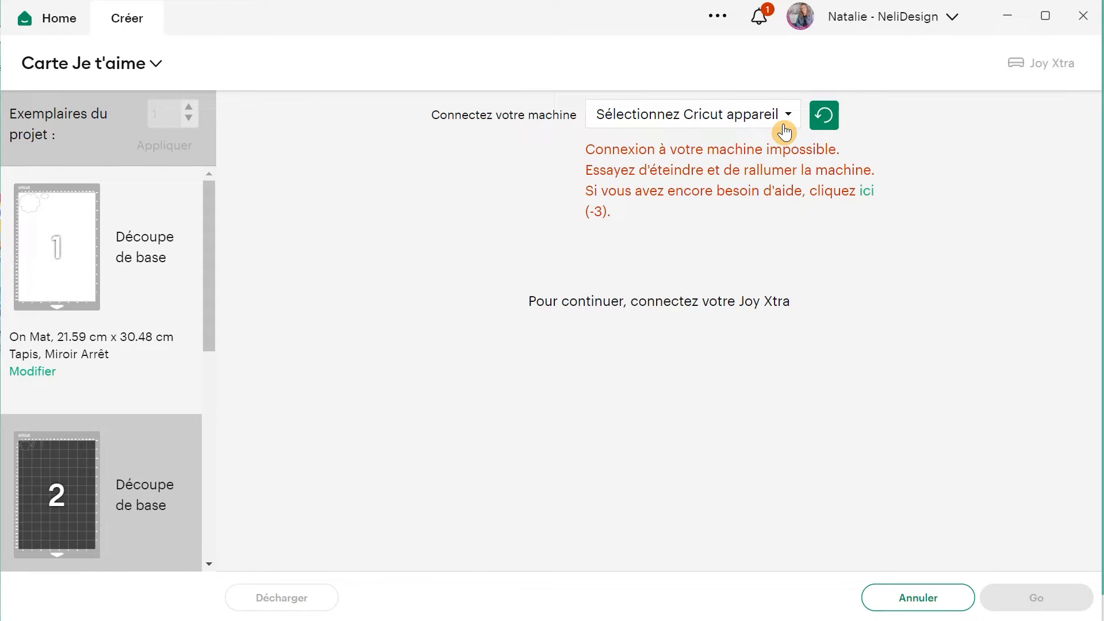
{"action": "left_click", "coordinate": [946, 605]}
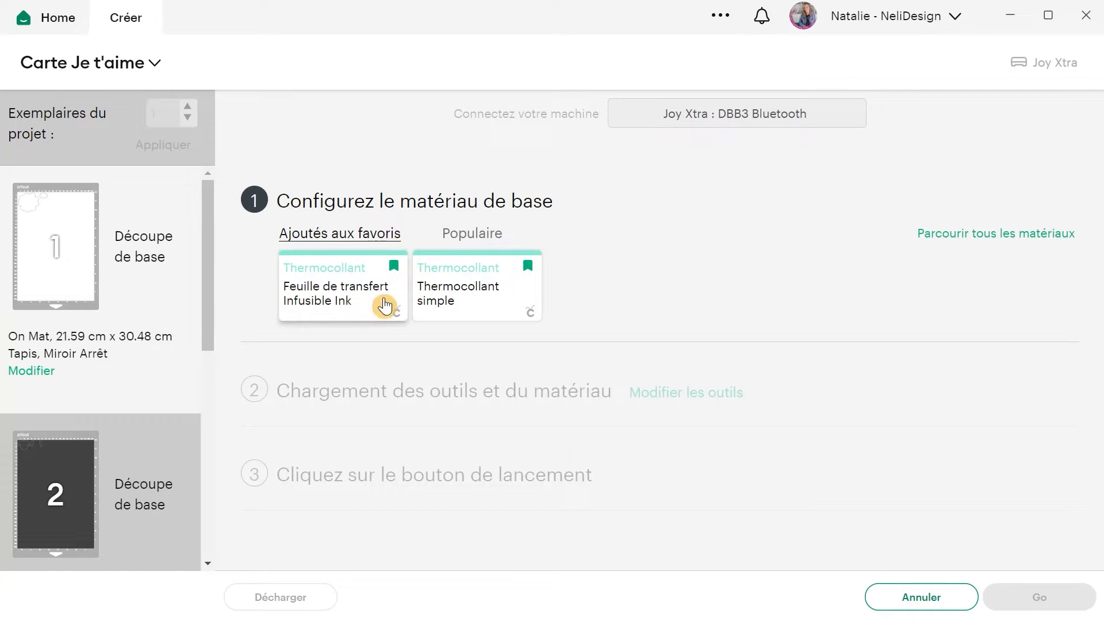
Step: Set the base material for mat 1 to the popular medium cardstock, 216 g/m²
{"action": "left_click", "coordinate": [483, 239]}
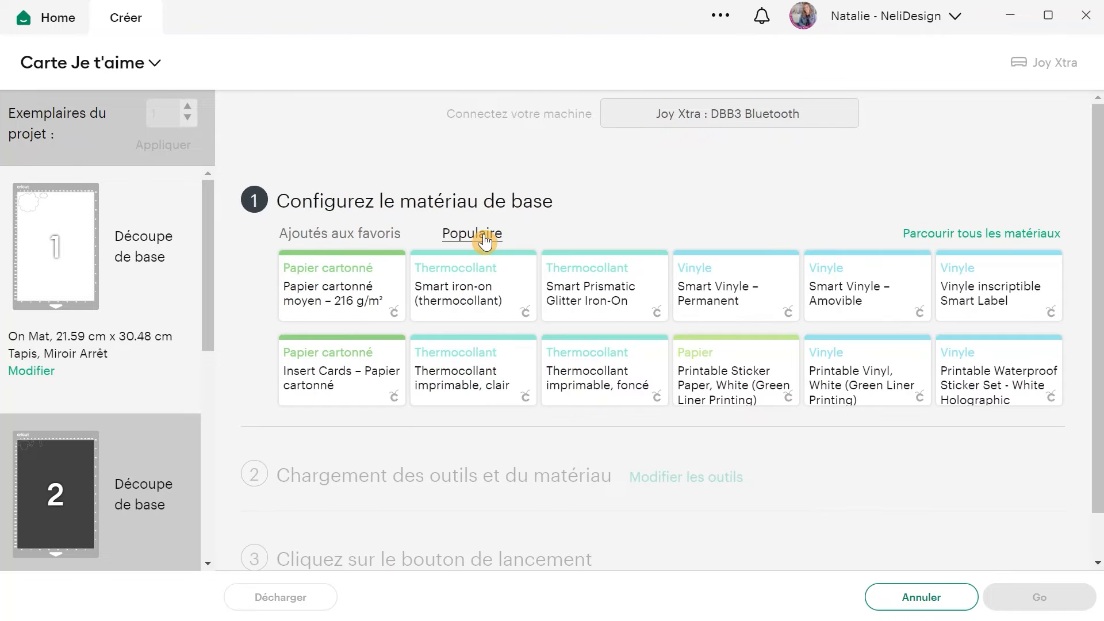
{"action": "left_click", "coordinate": [342, 295]}
{"action": "left_click", "coordinate": [298, 290]}
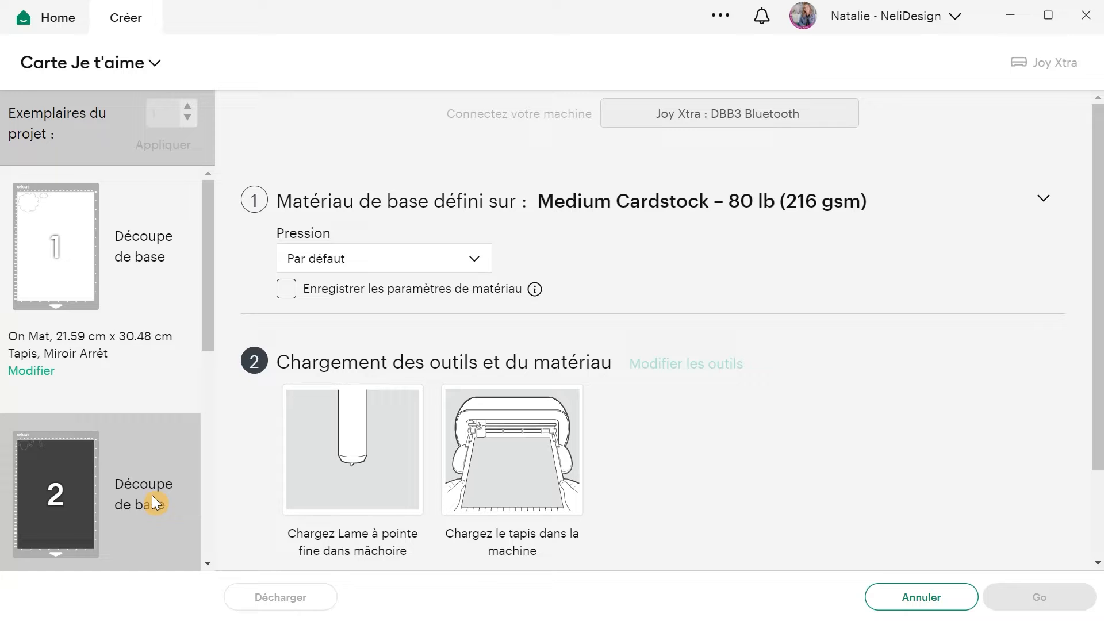
{"action": "scroll", "coordinate": [164, 492], "scroll_direction": "down", "scroll_amount": 1}
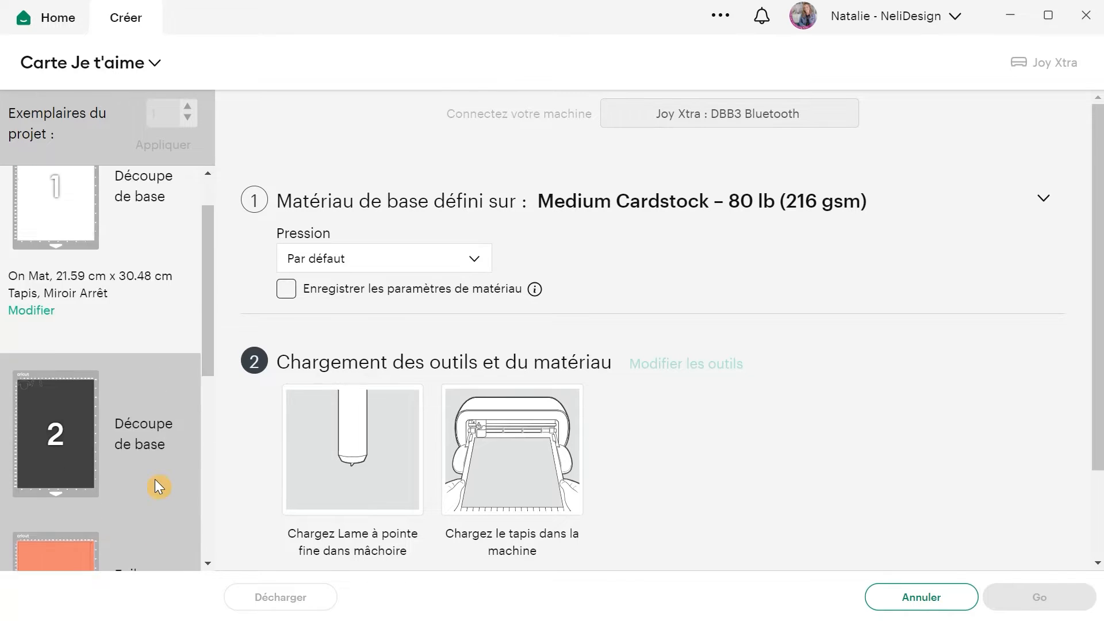
{"action": "scroll", "coordinate": [159, 486], "scroll_direction": "up", "scroll_amount": 1}
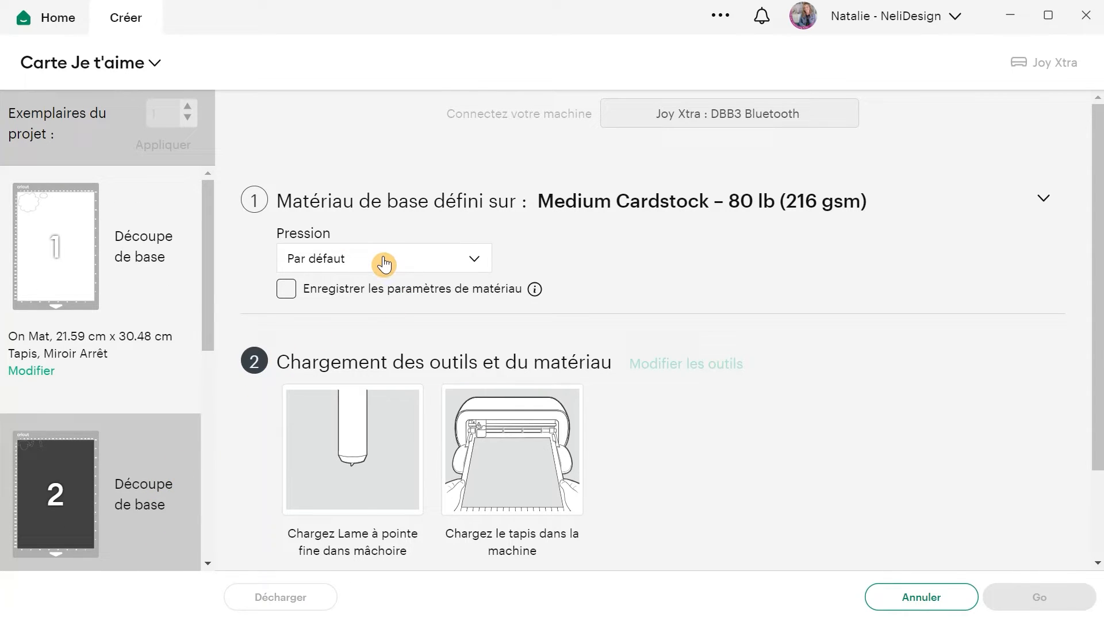